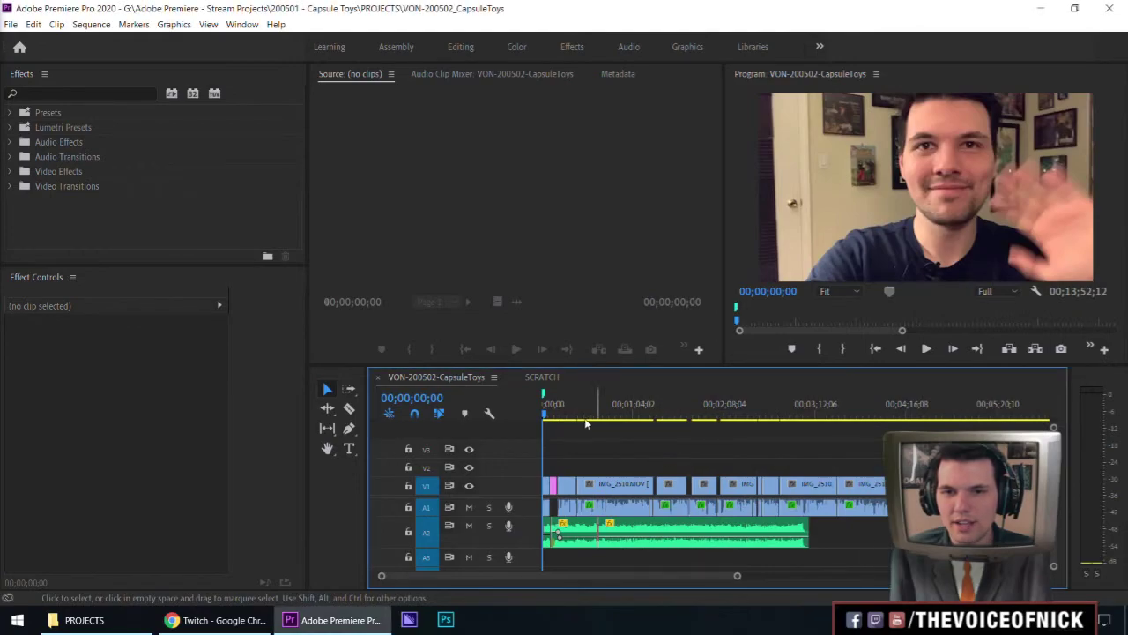
Delete the marker at the very start of the CapsuleToys sequence.
right_click(543, 391)
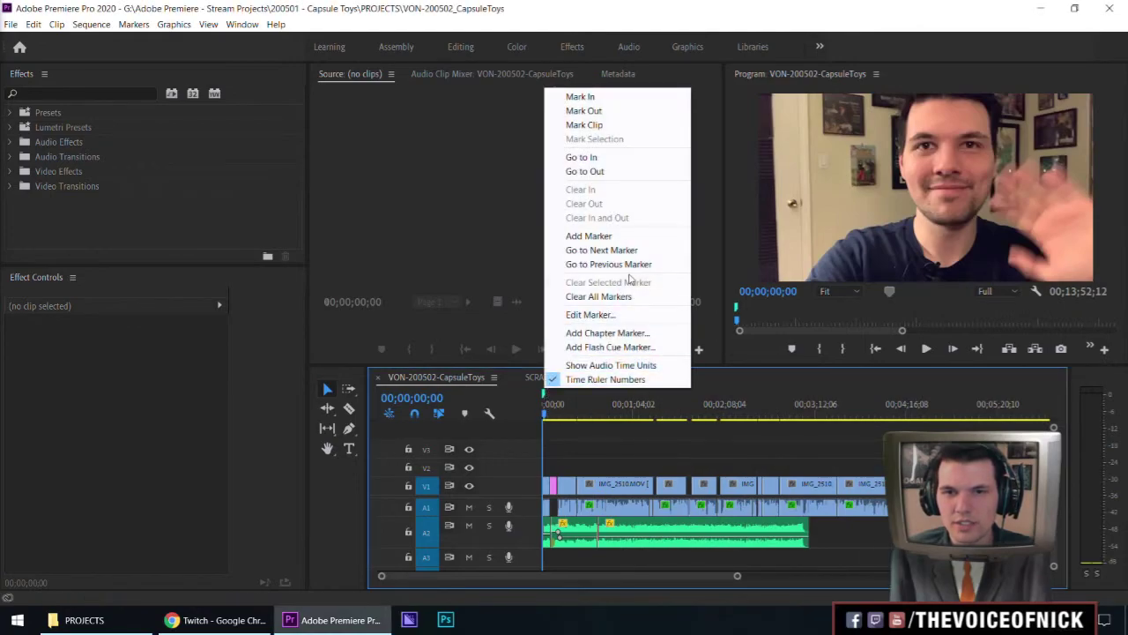
click(543, 396)
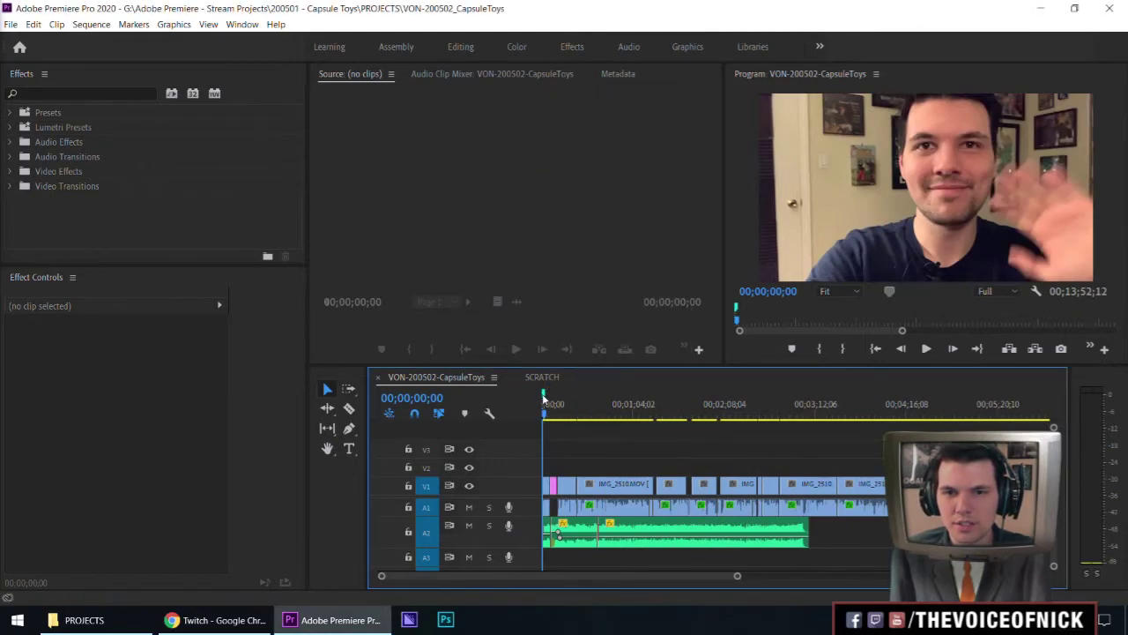
double_click(544, 394)
click(706, 171)
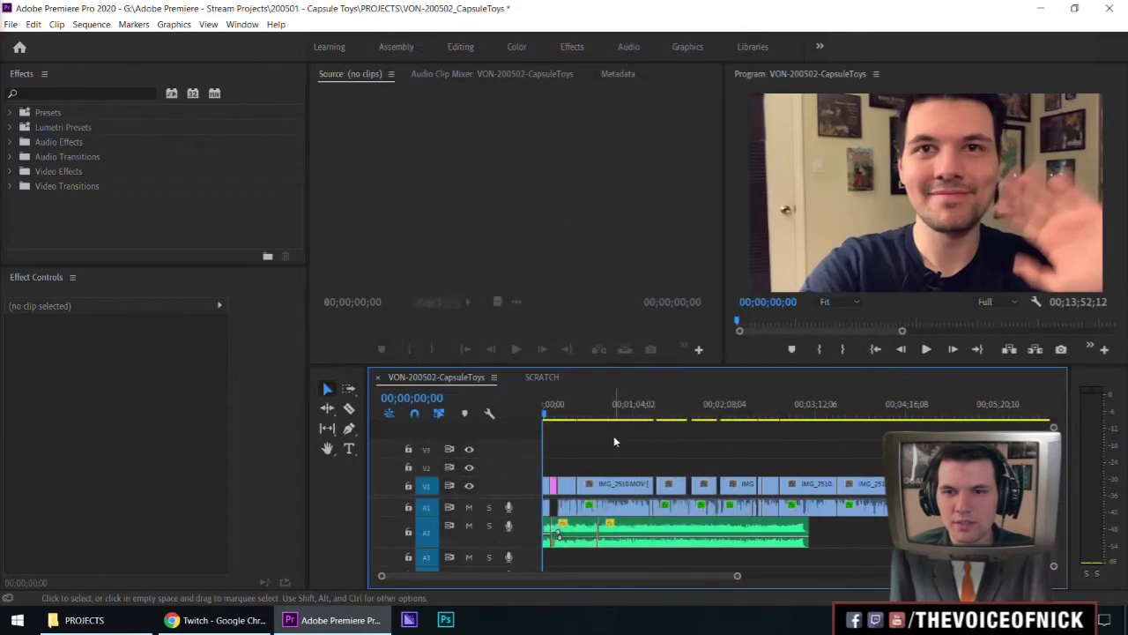
Play the opening of the sequence to review the music and the cuts up to about 00;00;26;00.
key(=)
key(=)
key(space)
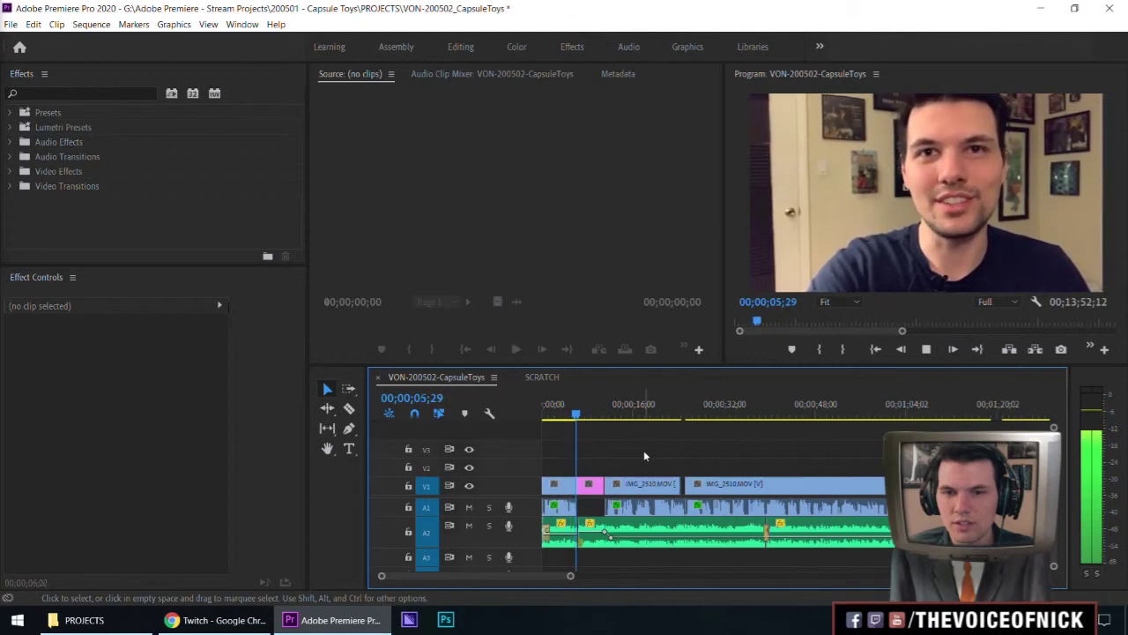
key(=)
key(=)
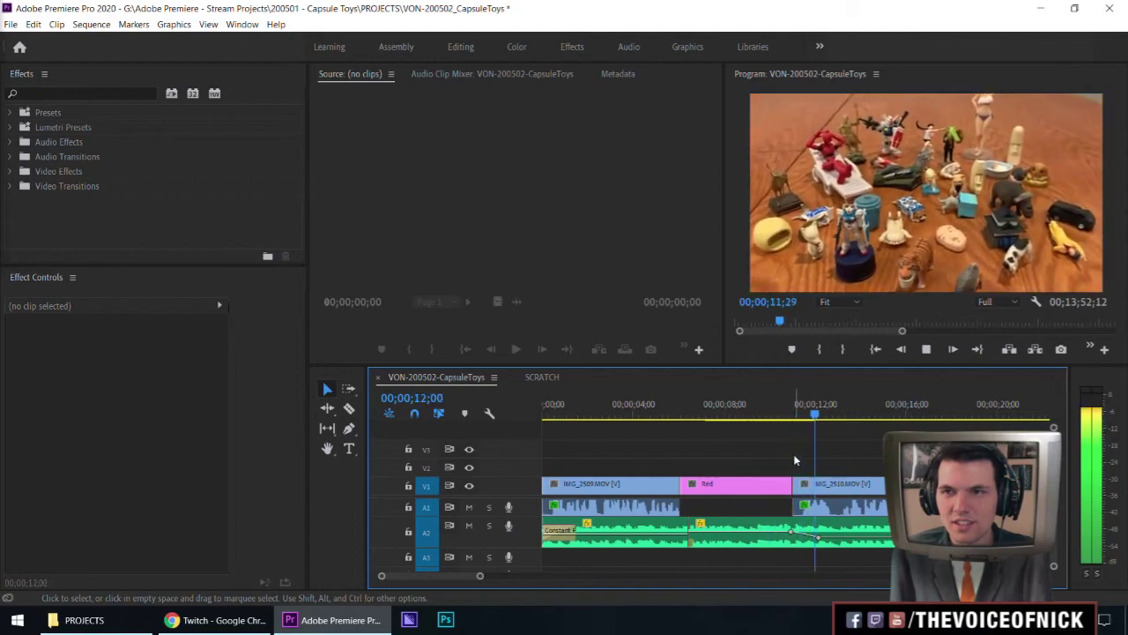
key(-)
key(=)
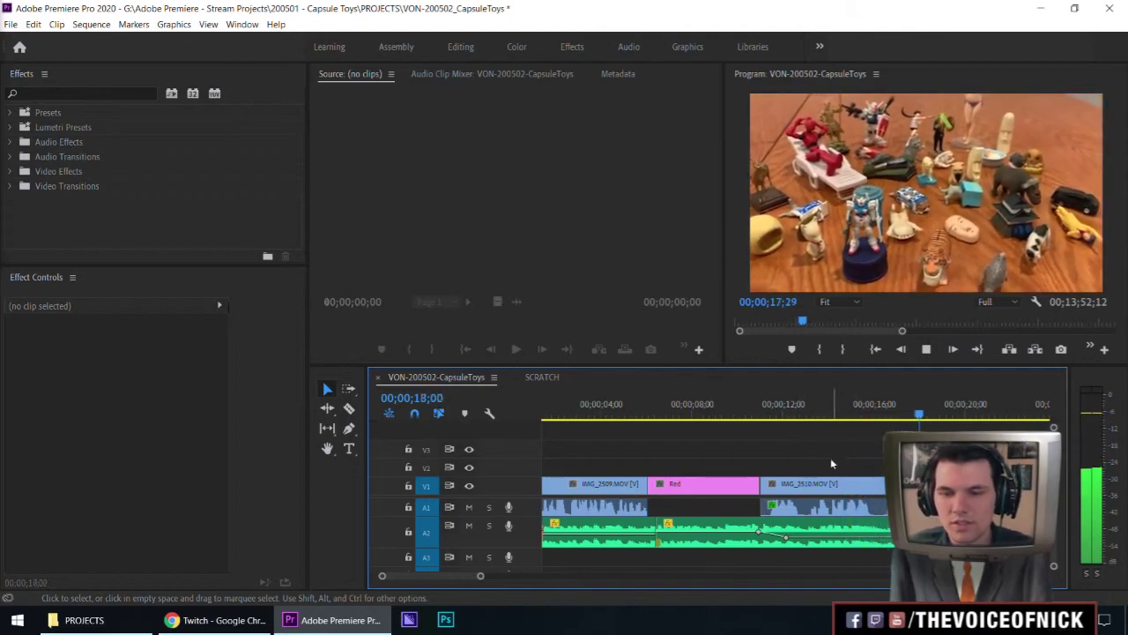
key(minus)
key(minus)
key(equal)
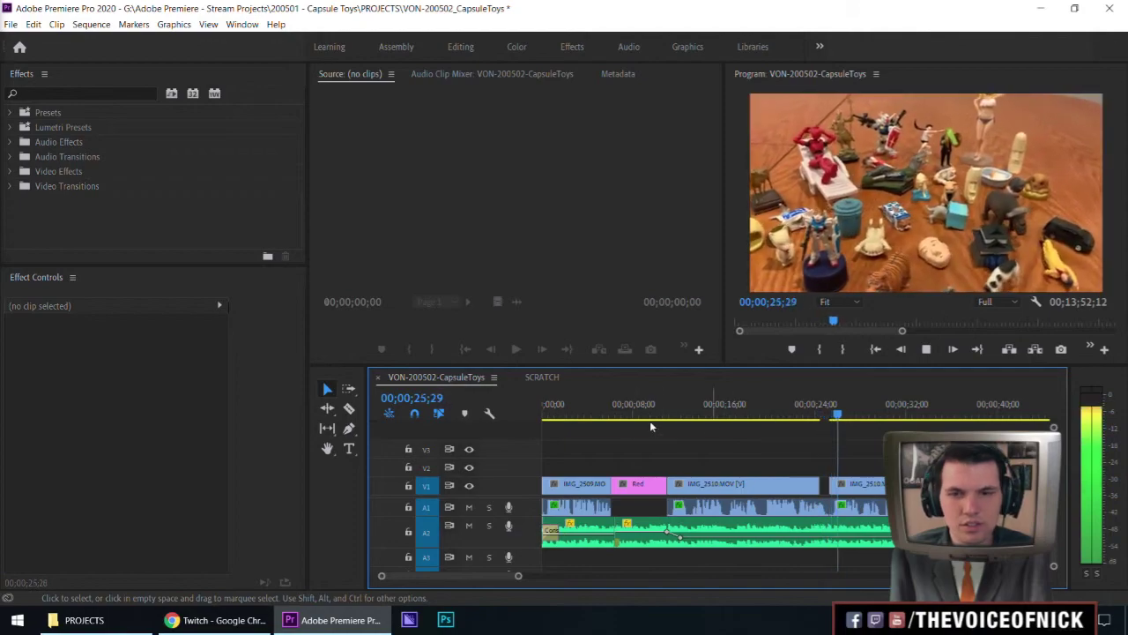
key(space)
Try applying the default audio transition at the A2 music cut near 00;00;06;00 and open its duration setting.
click(591, 416)
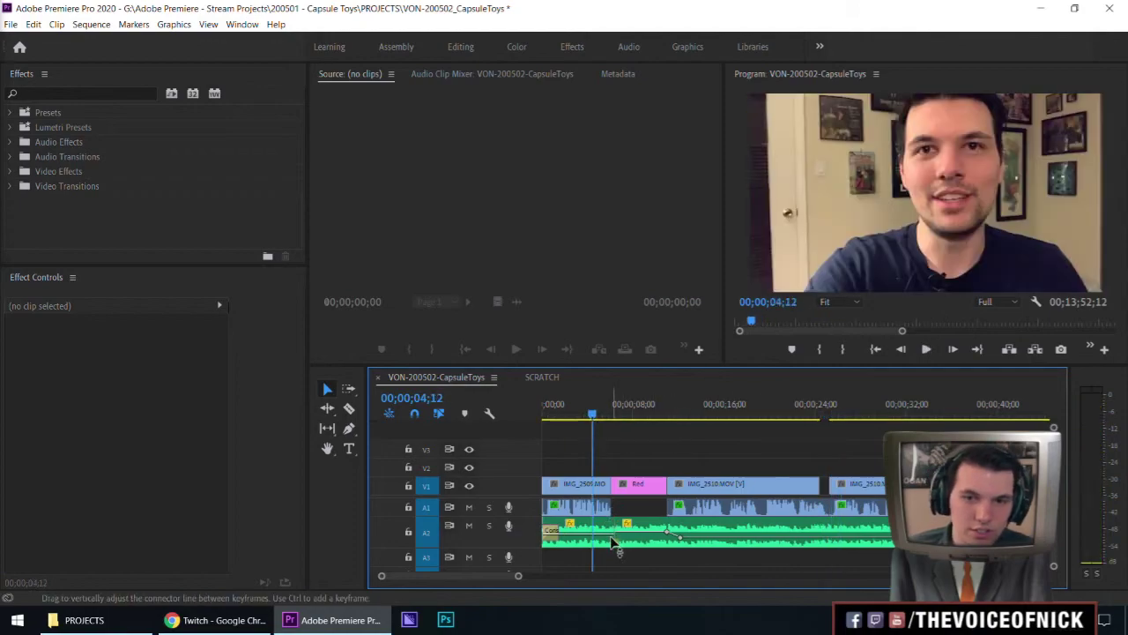
right_click(613, 538)
click(642, 518)
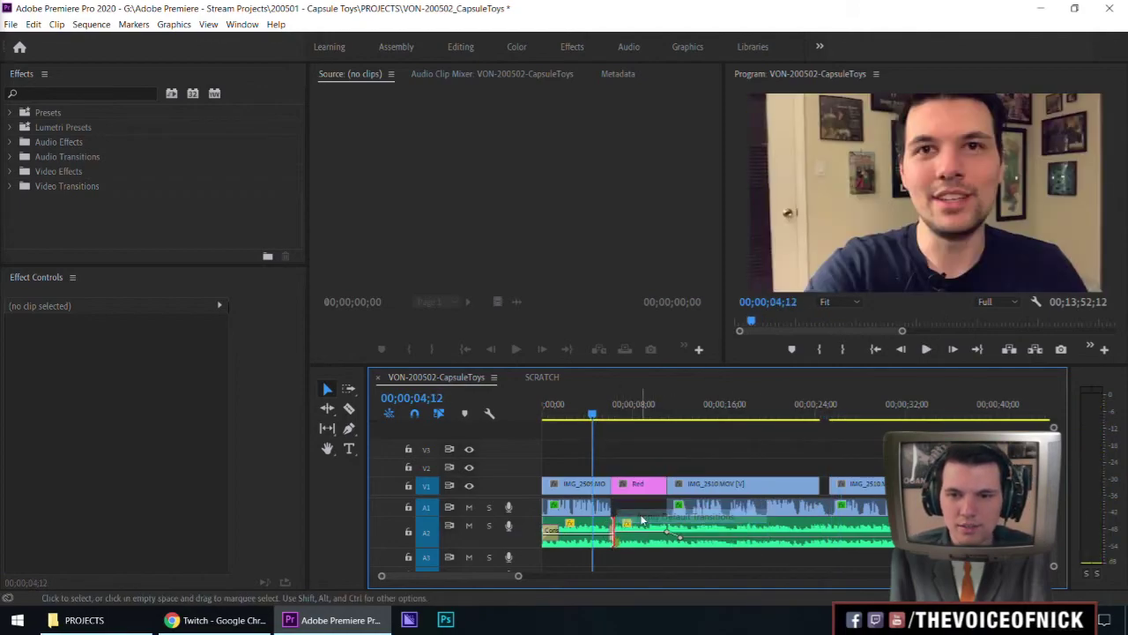
key(=)
key(=)
key(=)
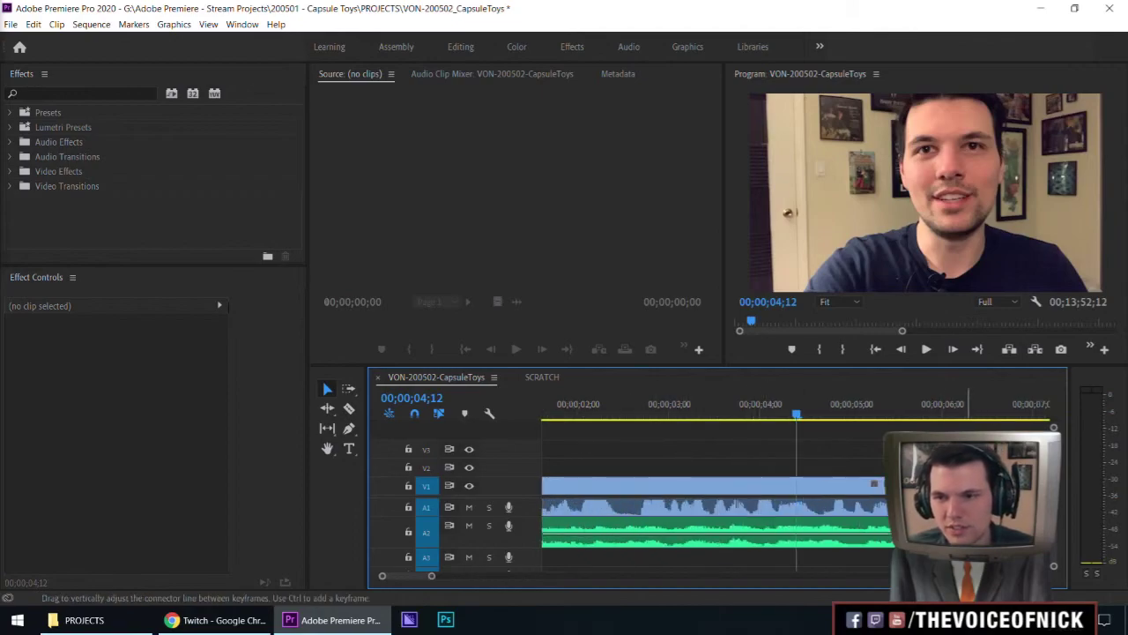
click(969, 534)
double_click(970, 532)
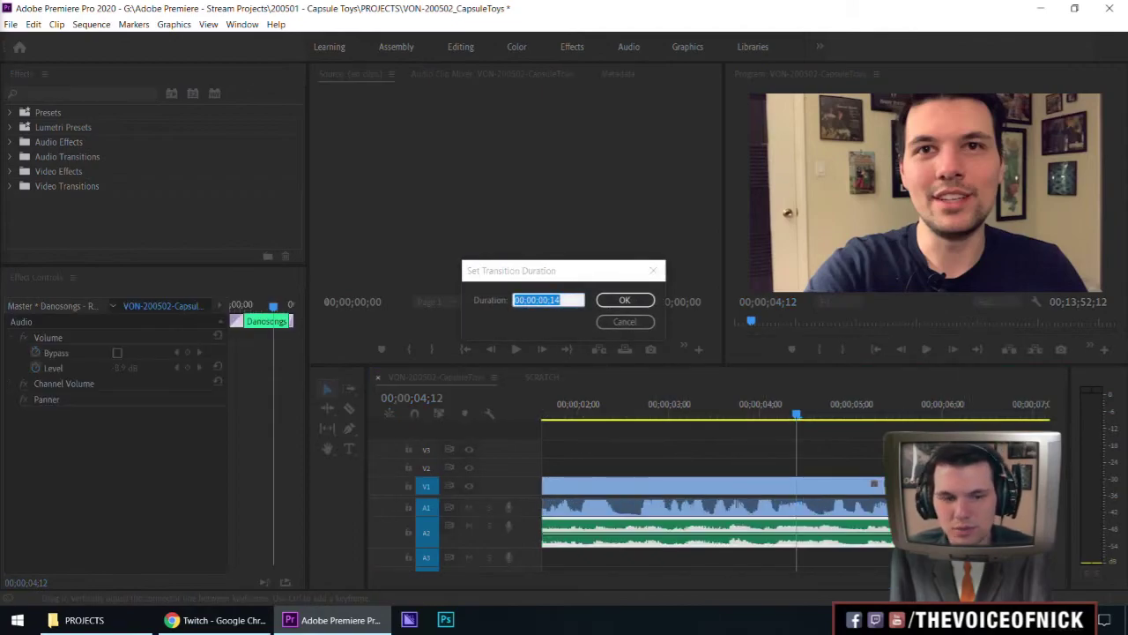
key(Escape)
Try to adjust the music edit point near 00;00;06;00 on A2, then undo the last change.
click(972, 533)
click(976, 534)
click(976, 534)
click(977, 534)
drag(985, 533, 985, 533)
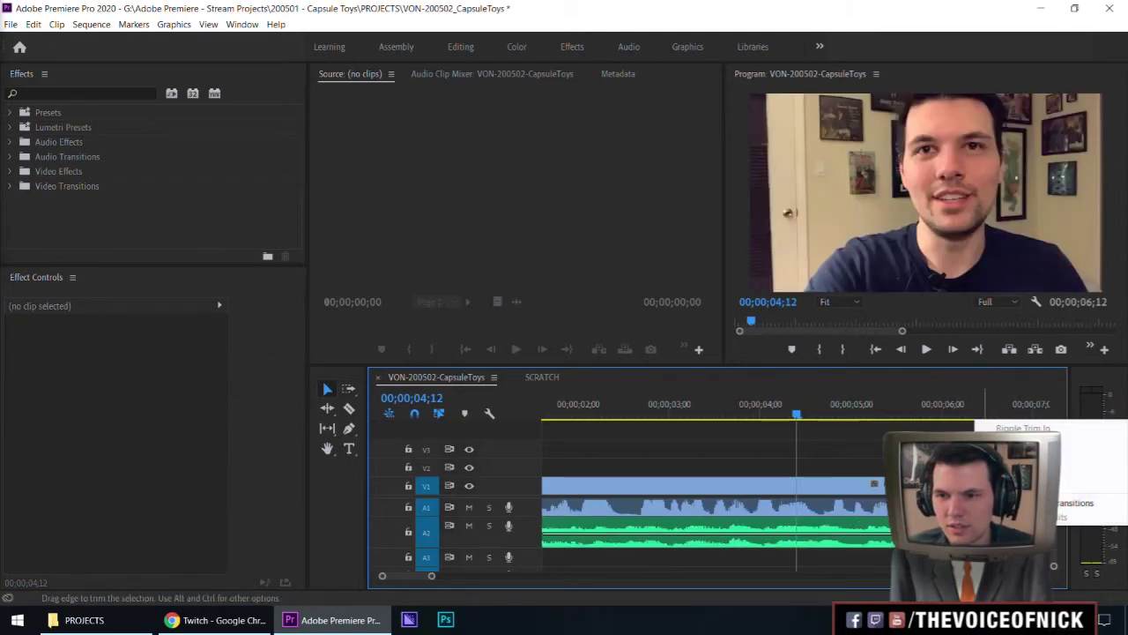
key(ctrl+z)
Roll the A2 music edit point to about 00;00;06;00 with the Rolling Edit tool and save the project.
key(n)
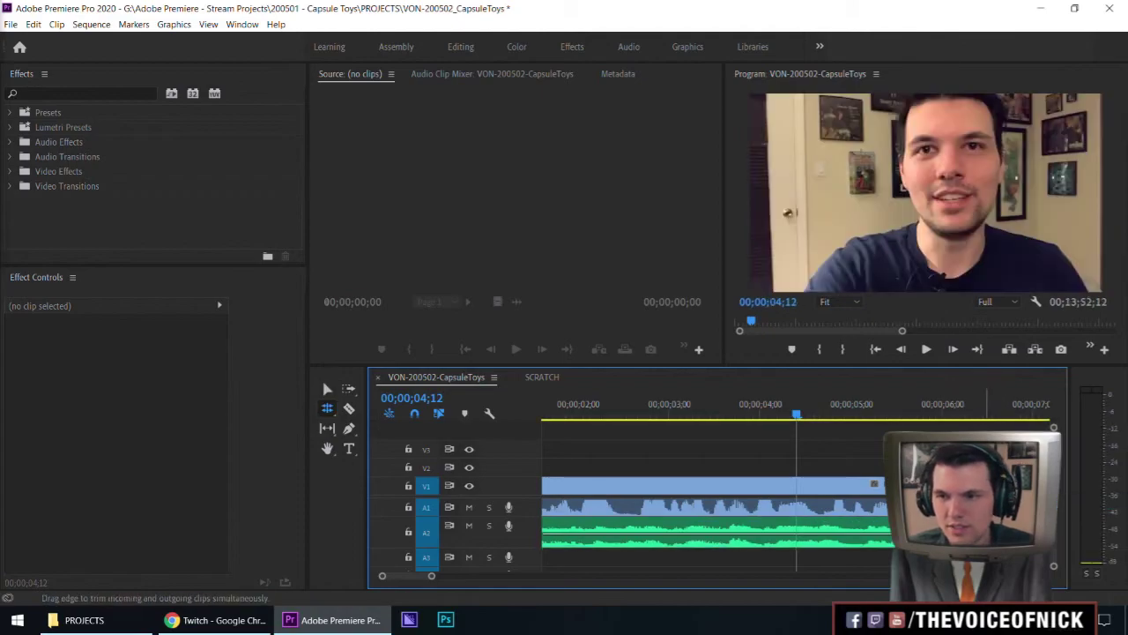
click(986, 486)
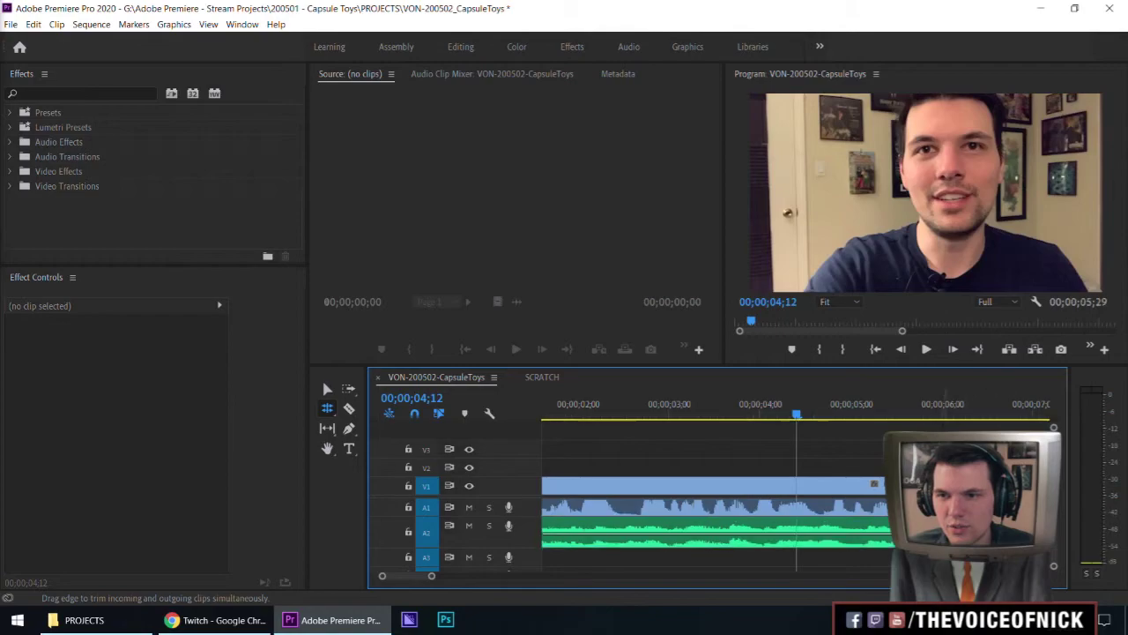
key(ctrl+s)
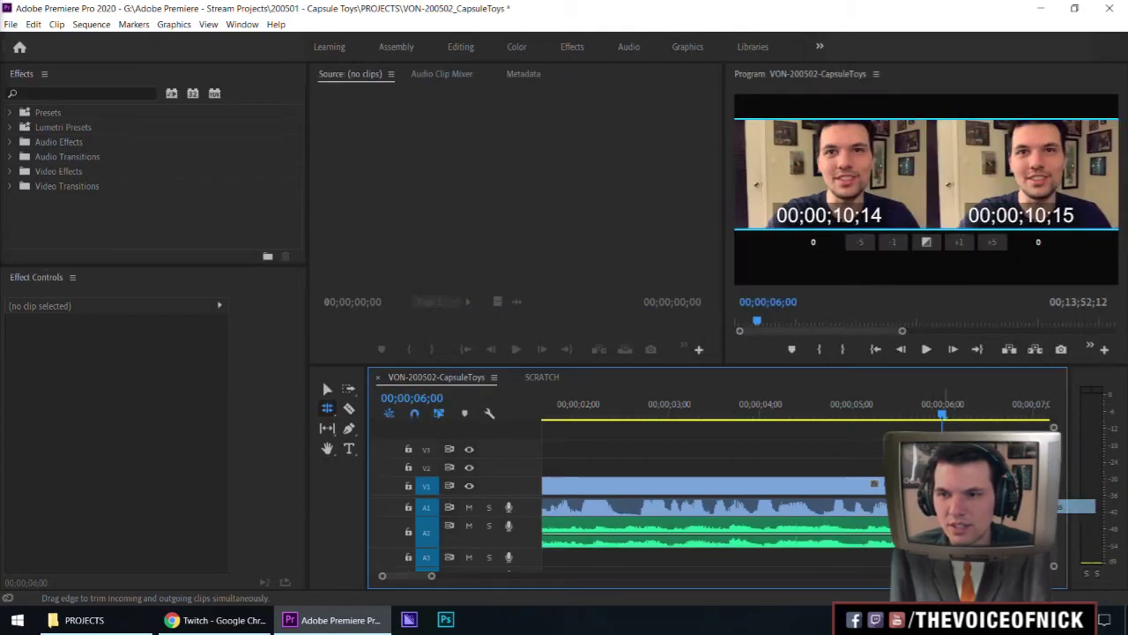
Quit Premiere Pro and reopen the VON-200502_CapsuleToys project from the PROJECTS folder.
key(ctrl+q)
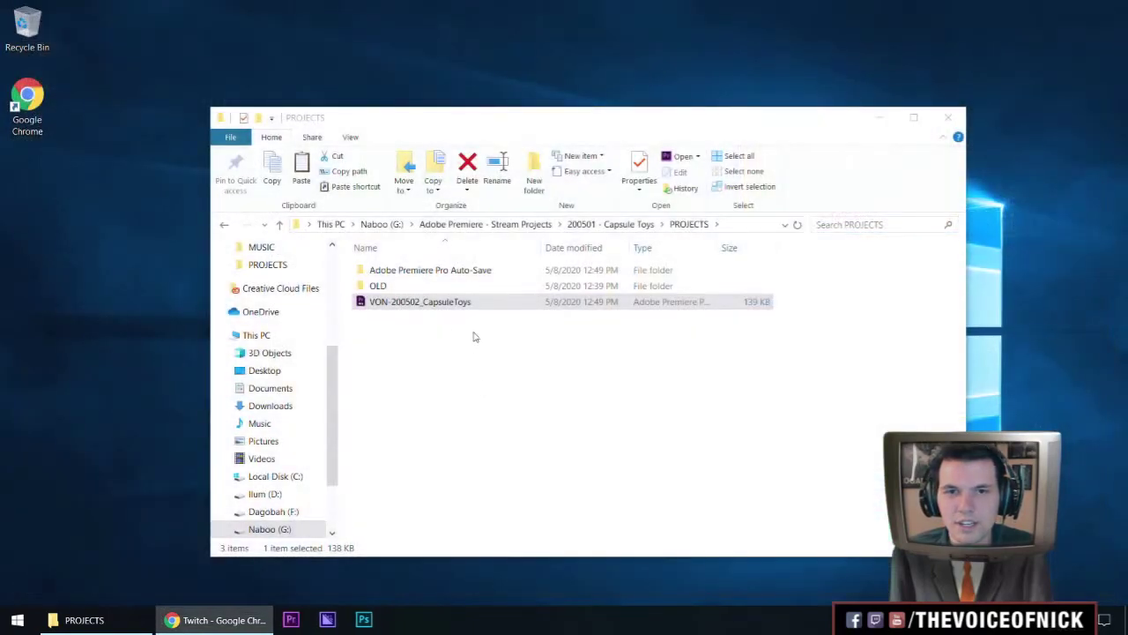
click(445, 304)
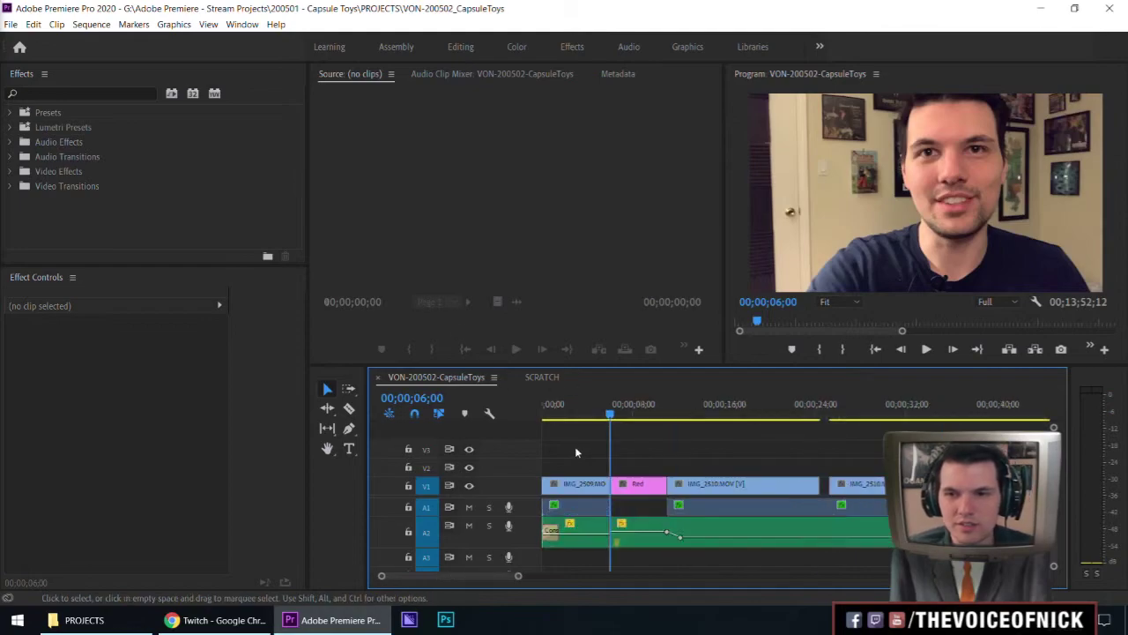
Try a default Constant Power transition at the A2 music cut near 00;00;06;00, then delete it.
key(-)
key(=)
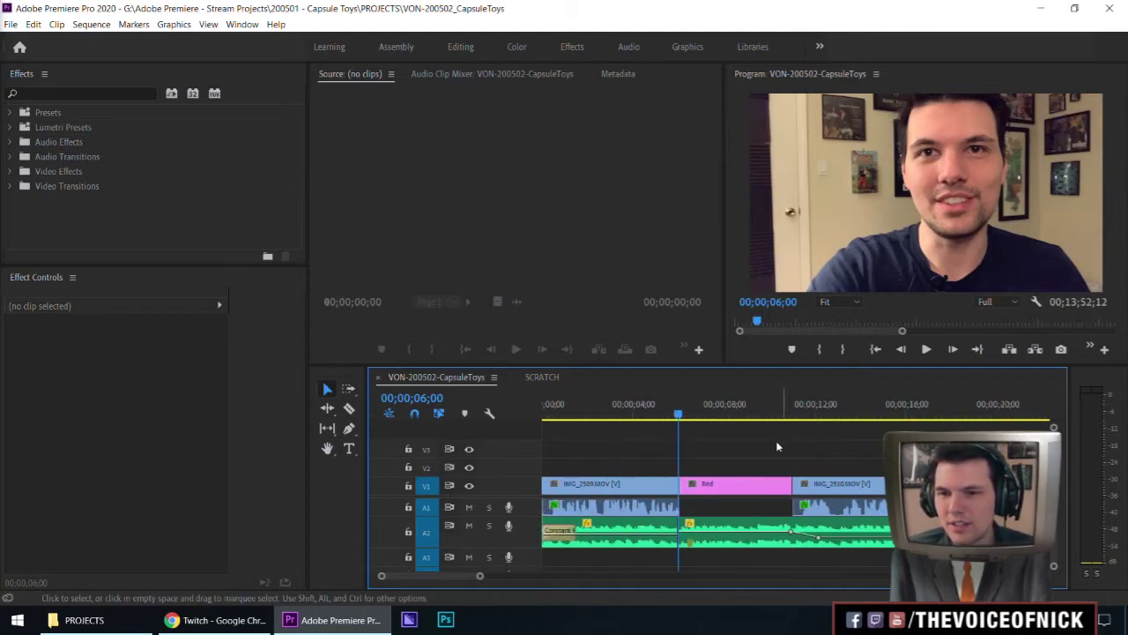
key(=)
key(=)
right_click(792, 523)
click(850, 499)
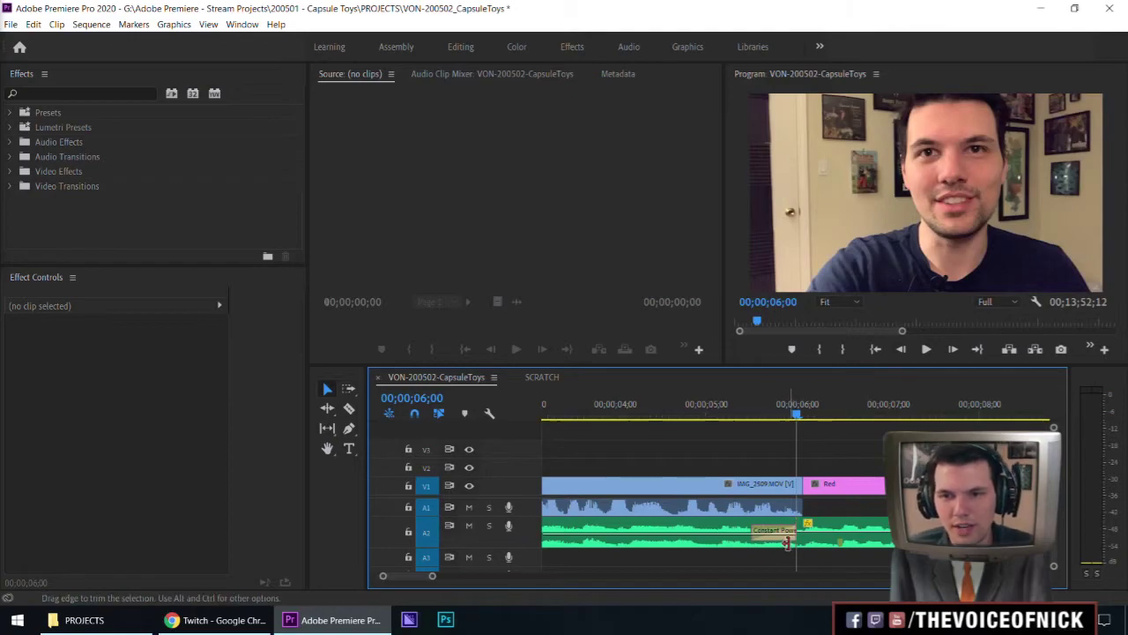
click(783, 540)
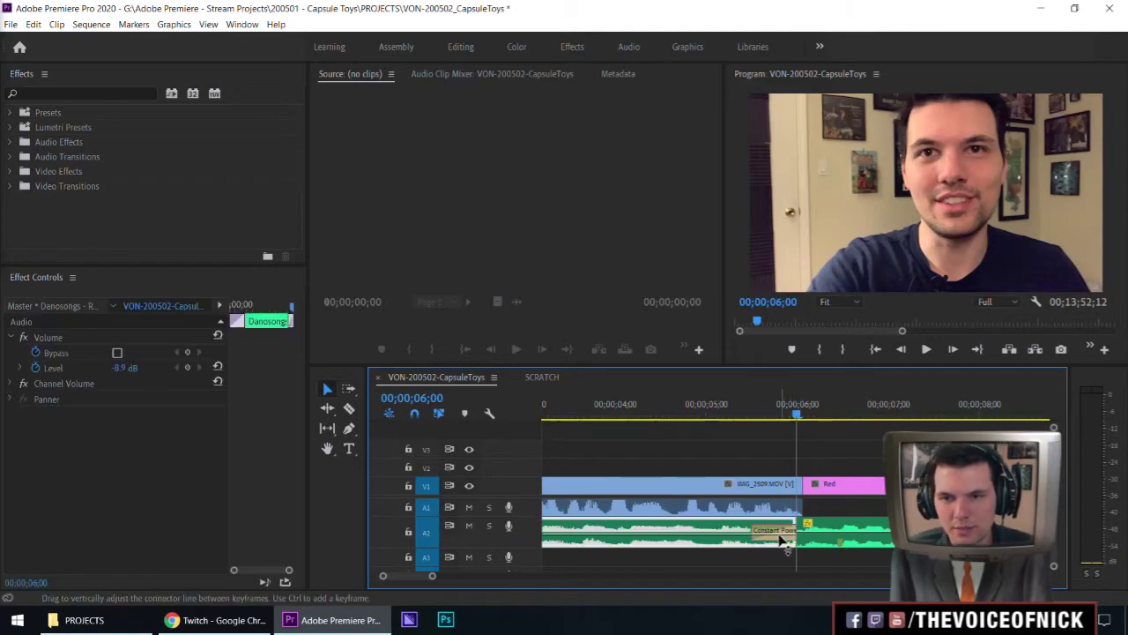
click(788, 538)
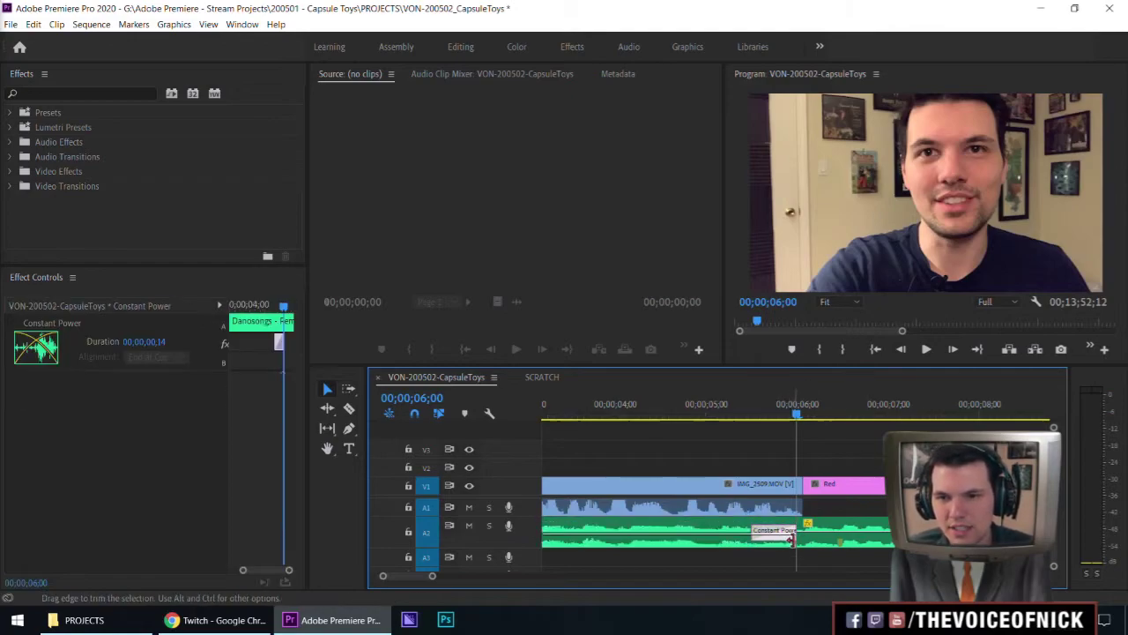
key(Delete)
Move the opening music clip to A3, extend its end by 11 frames, and return it to A2 over the following clip.
key(minus)
key(minus)
drag(663, 544, 671, 561)
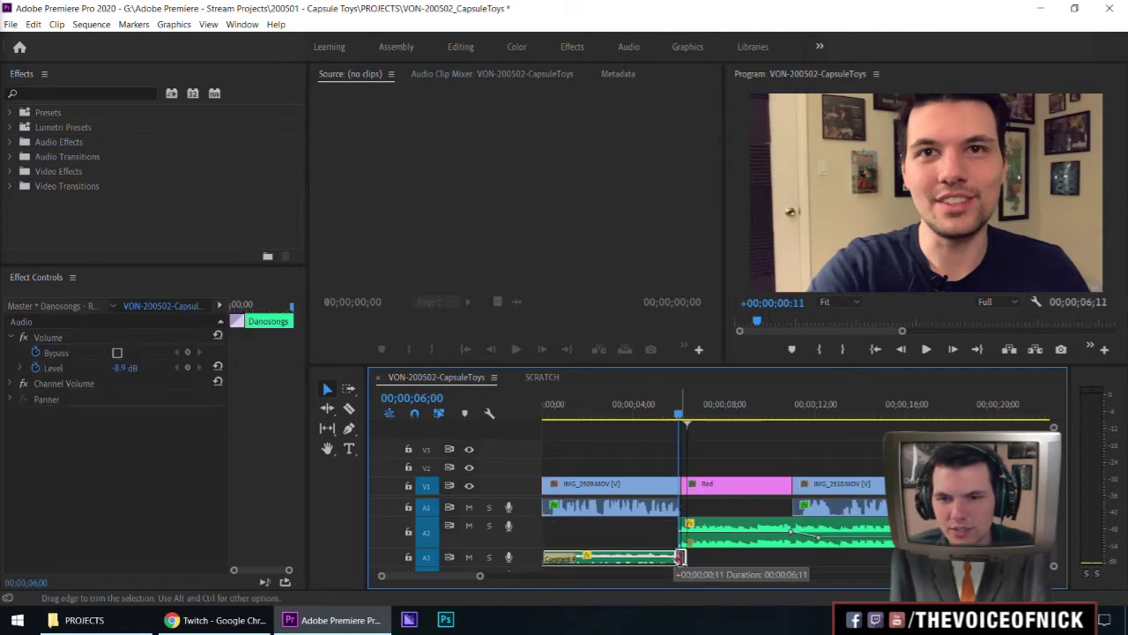
key(equal)
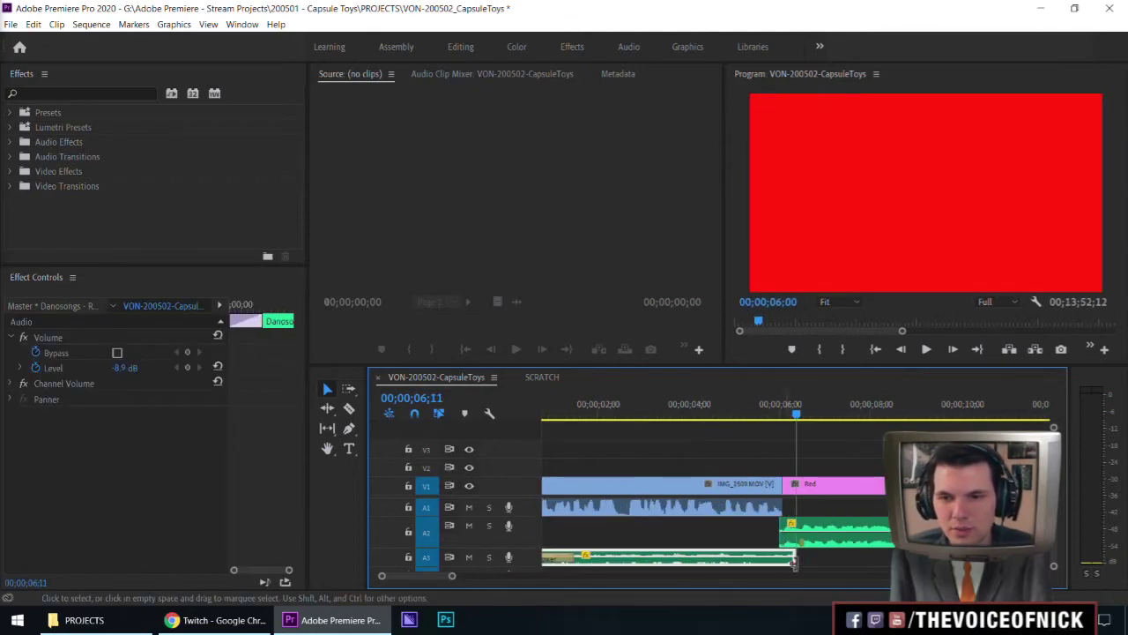
drag(779, 569, 780, 539)
Apply the default audio transition at the new music cut on A2, just after the Red clip starts.
right_click(786, 542)
click(833, 521)
Play the sequence from about 00;00;05;00 through the Red clip to check the music crossfade.
click(732, 413)
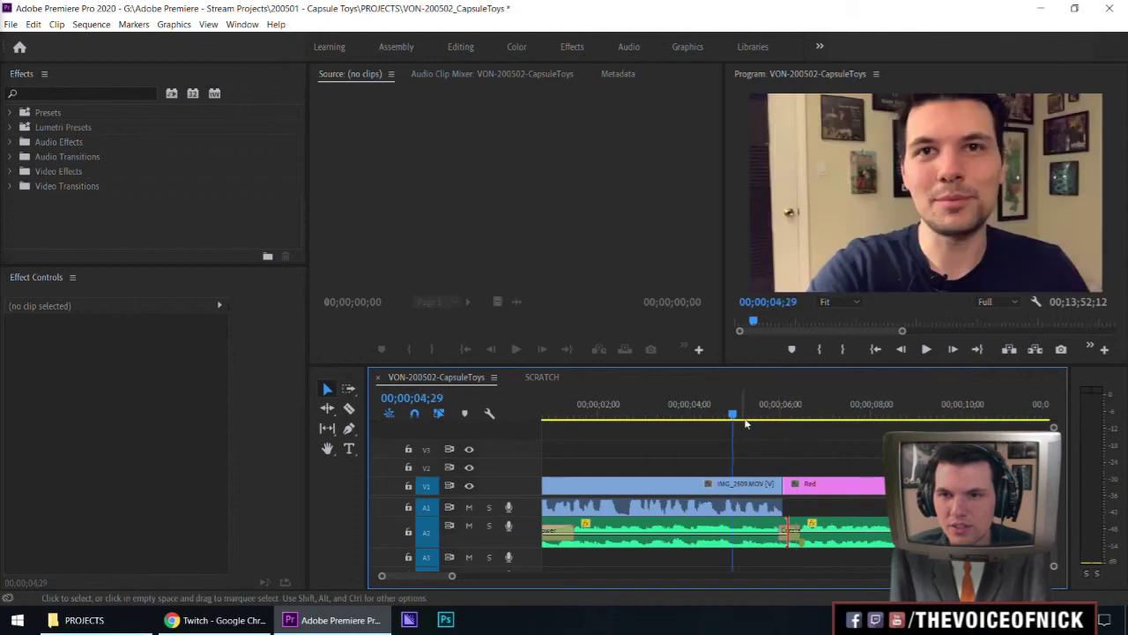
key(space)
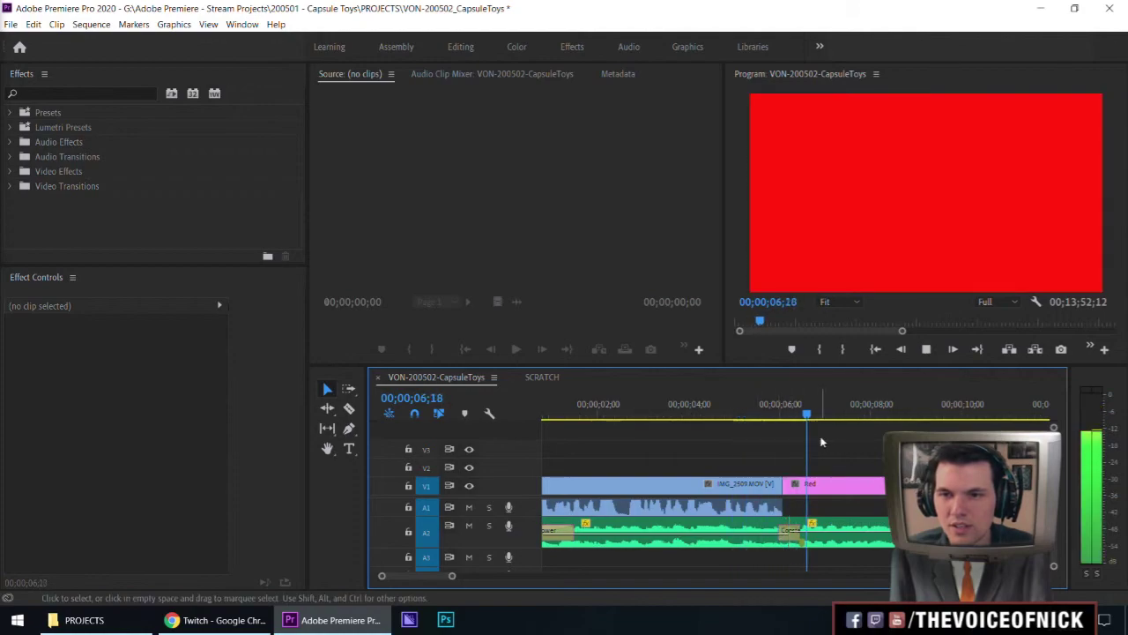
key(minus)
key(minus)
key(minus)
key(minus)
key(equal)
key(equal)
key(equal)
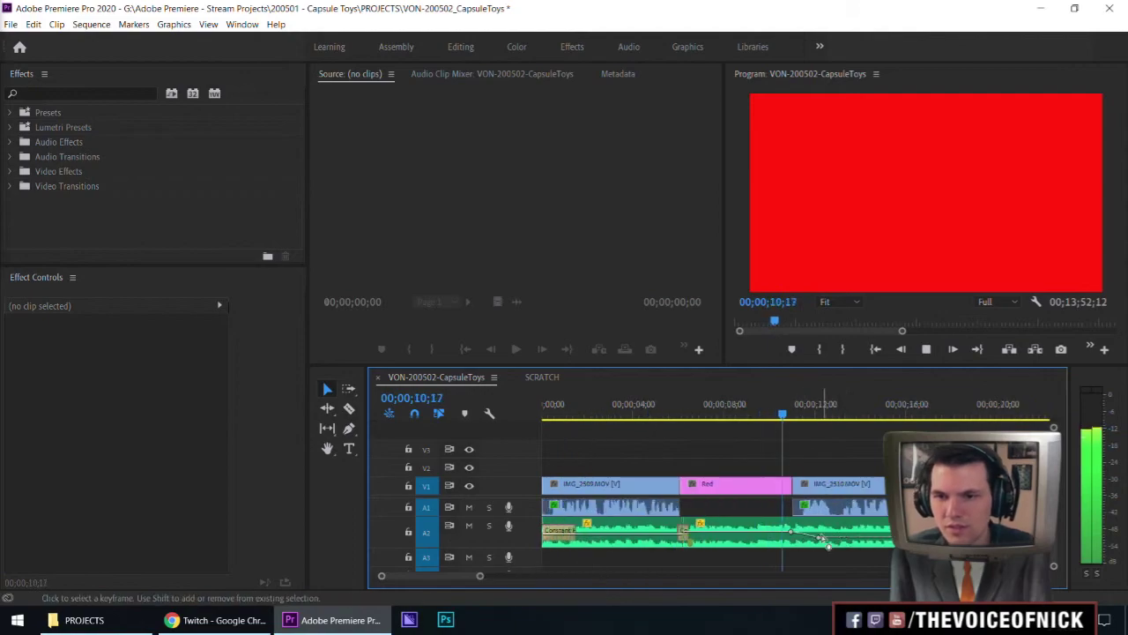
key(space)
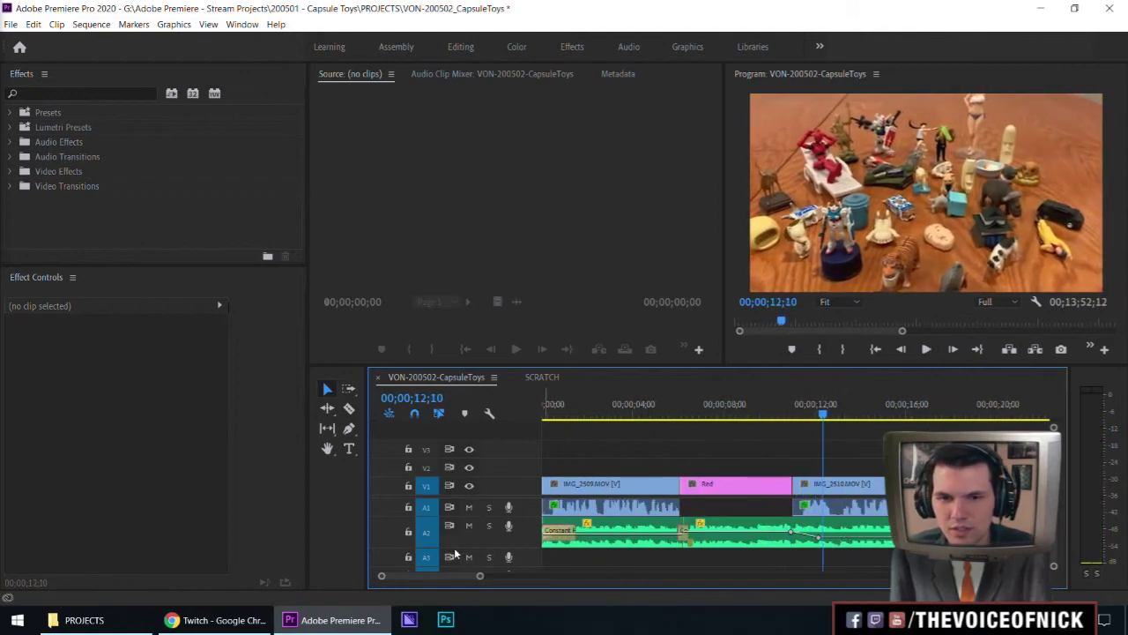
Mute and lock the A2 music track.
click(408, 533)
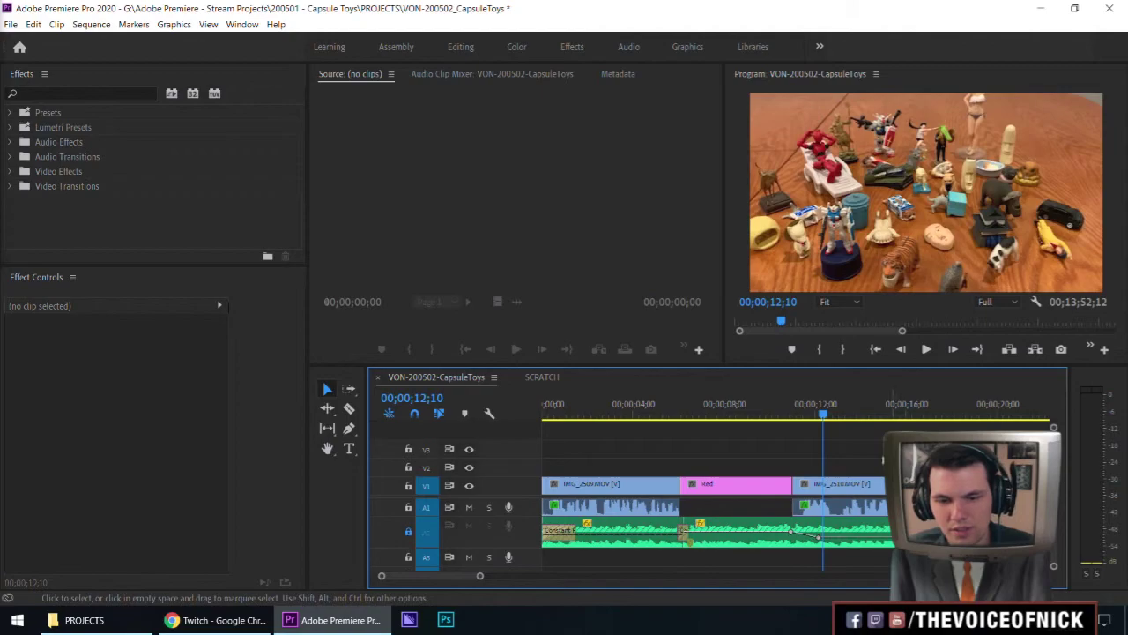
click(469, 525)
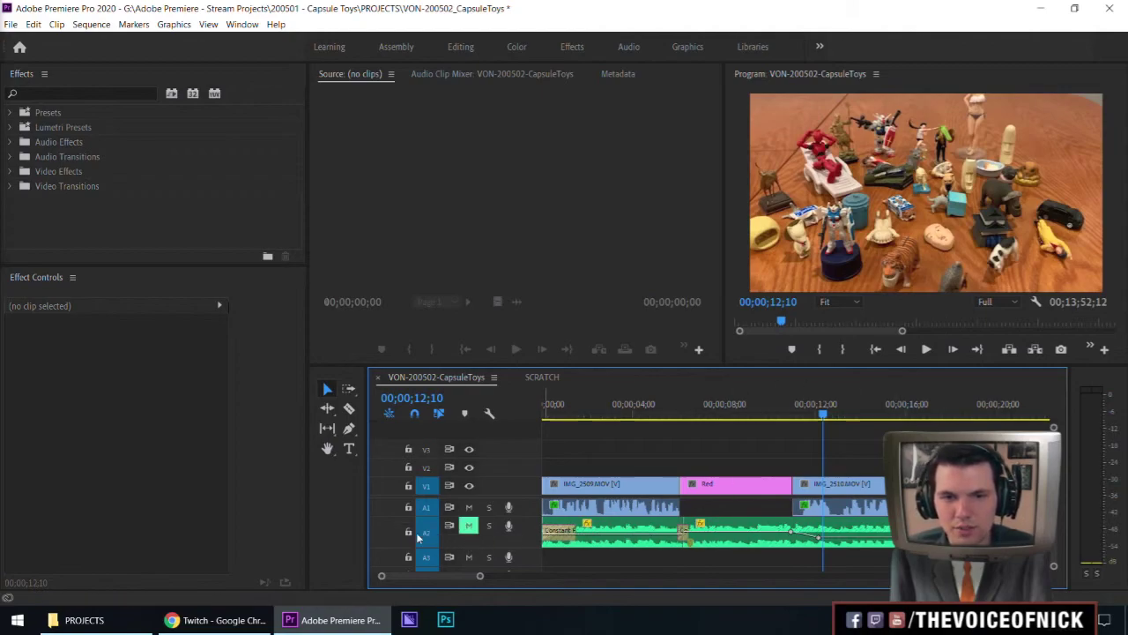
click(408, 533)
Cut out the pause in IMG_2510.MOV at about 00;00;19;00 on V1 and A1 and close the gap.
scroll(877, 453, down, 3)
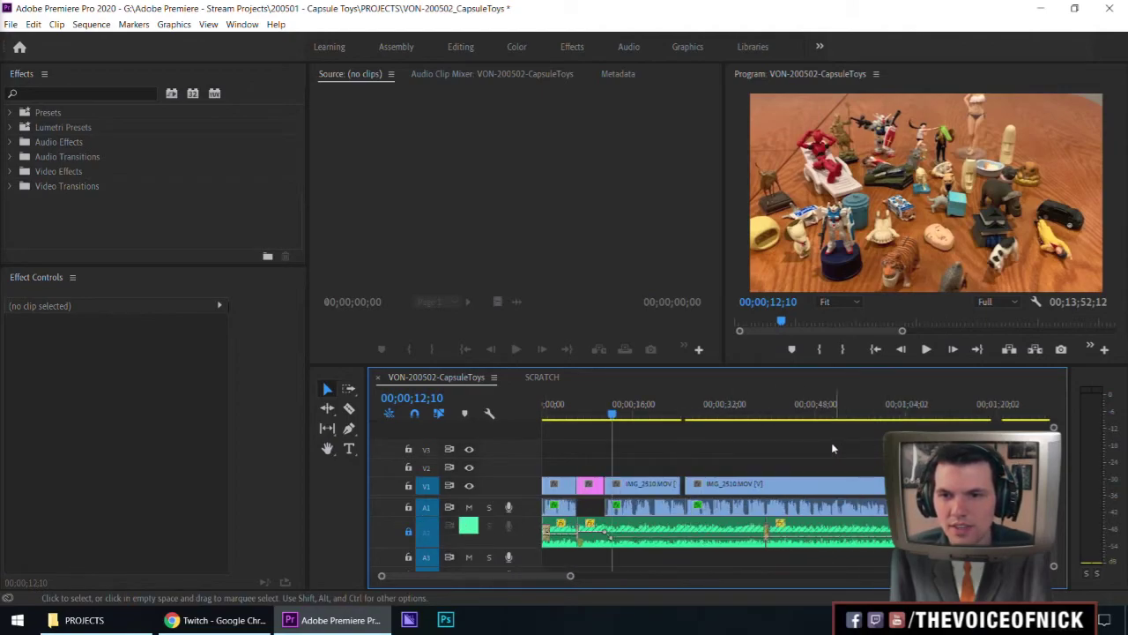
scroll(846, 430, down, 2)
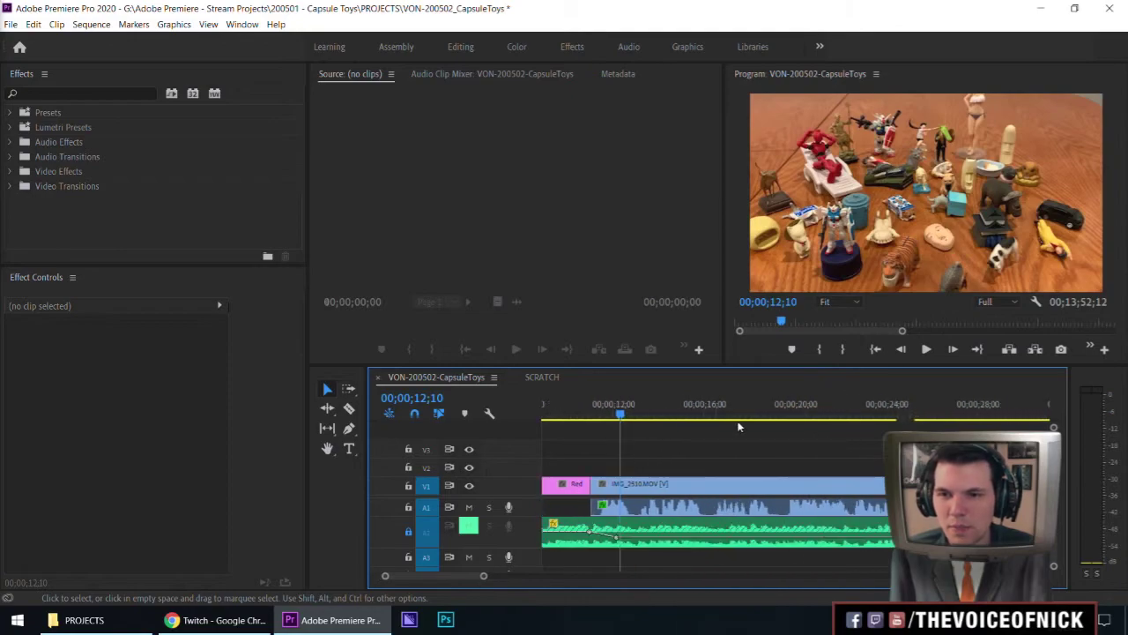
key(space)
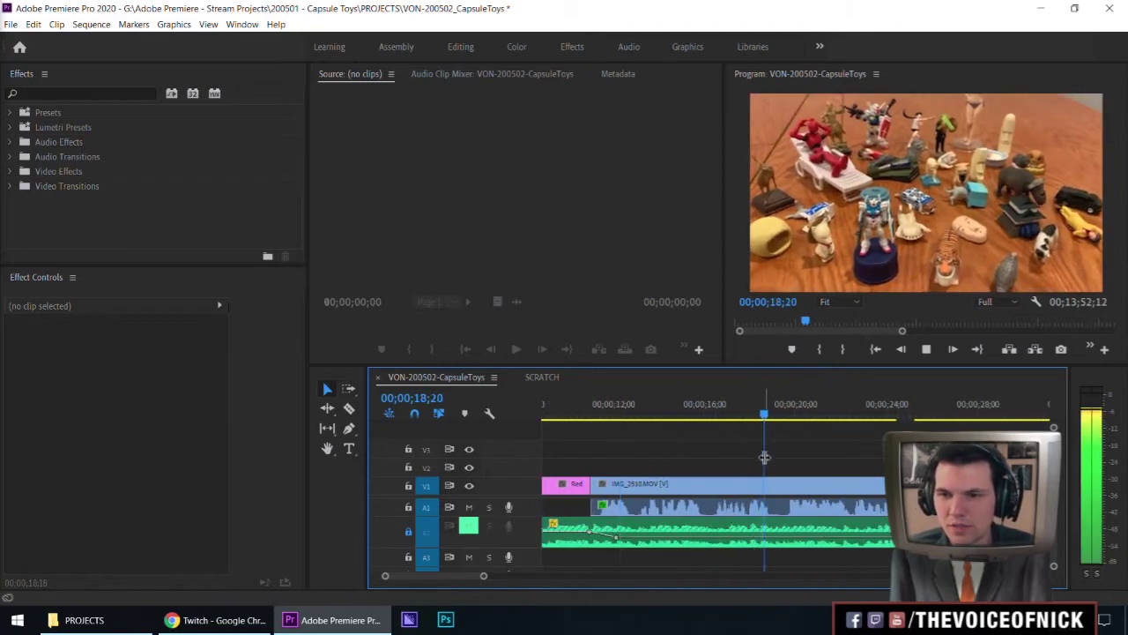
key(space)
key(c)
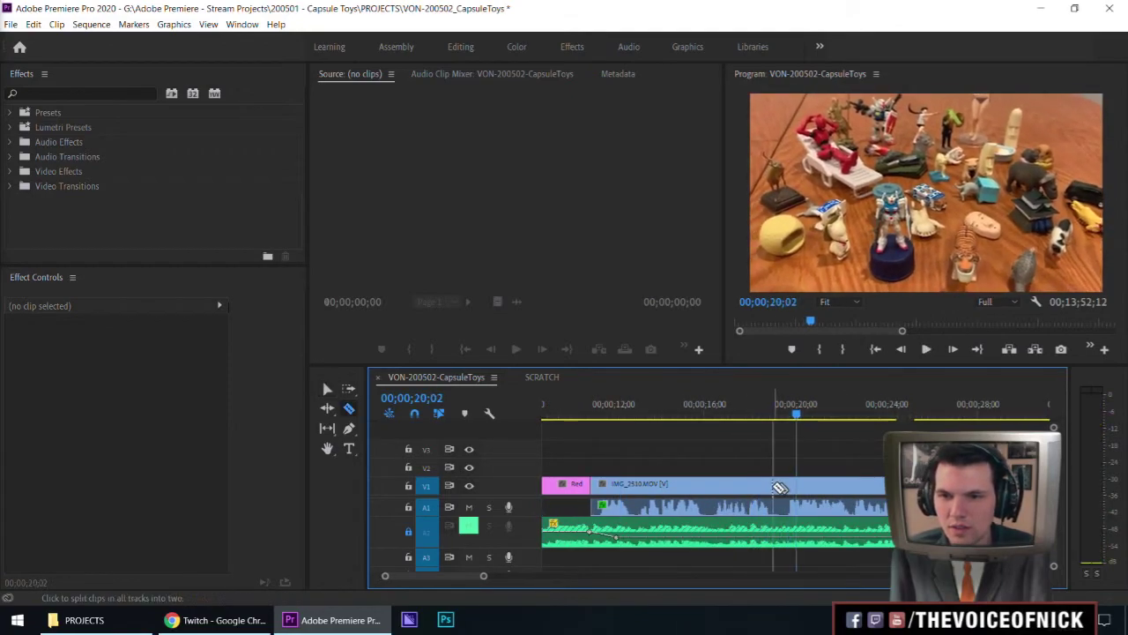
key(v)
drag(784, 465, 780, 503)
key(Delete)
click(780, 483)
key(Delete)
Cut the pause out of IMG_2510.MOV at about 00;00;16;00 on V1 and A1.
click(752, 419)
key(space)
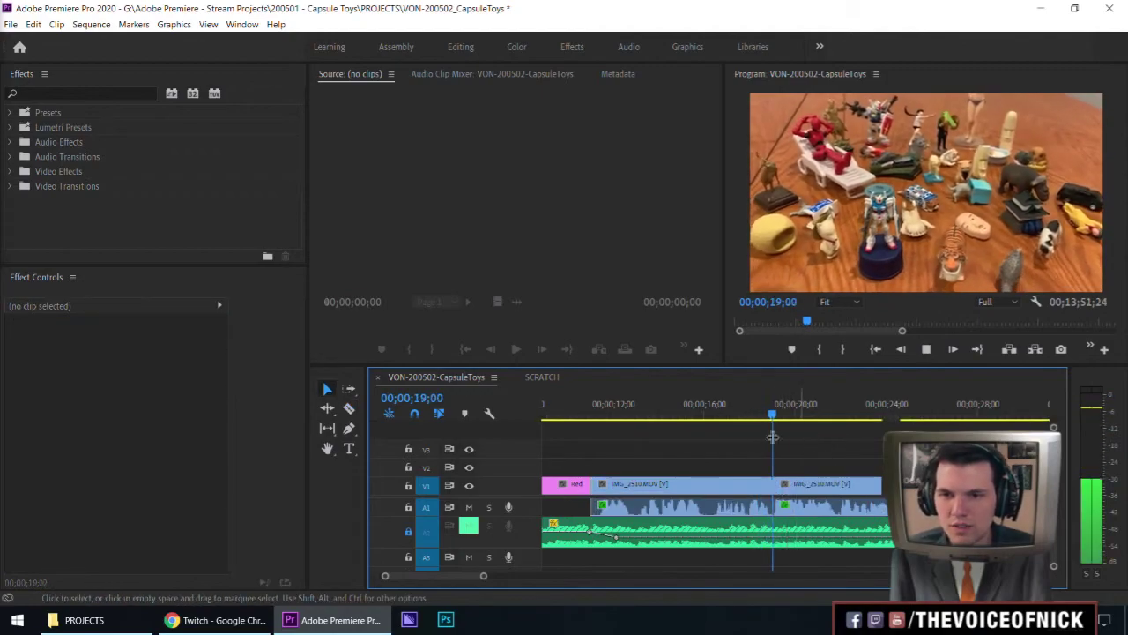
key(space)
key(c)
click(709, 485)
key(v)
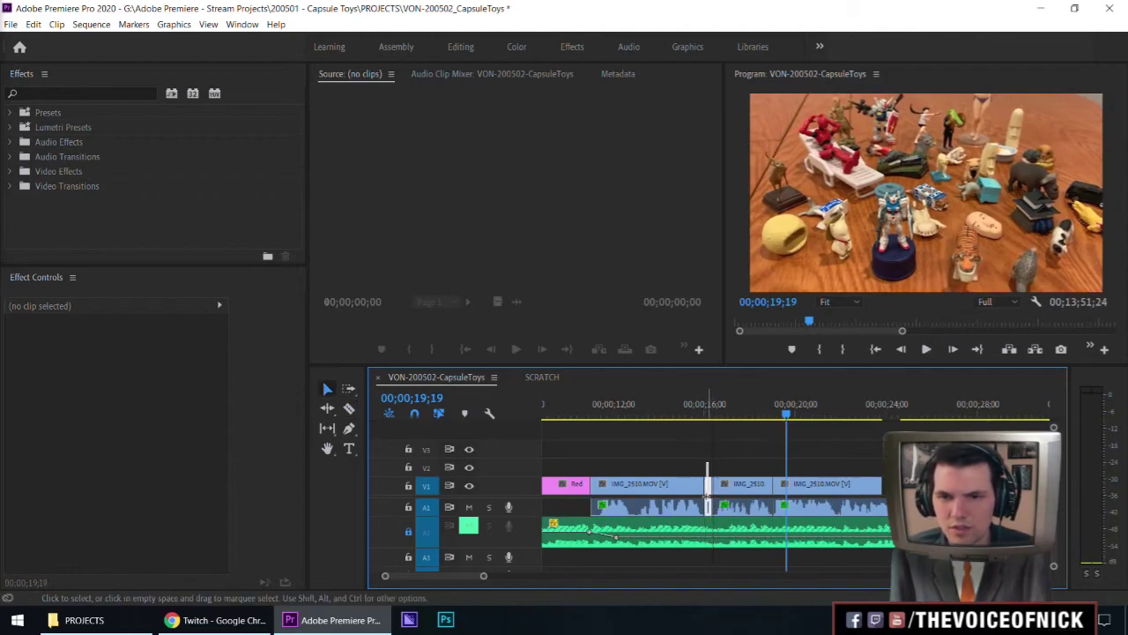
Delete only the V1 video of the two IMG_2510.MOV pieces after the Red clip and close the gap at about 00;00;16;00.
drag(731, 462, 667, 492)
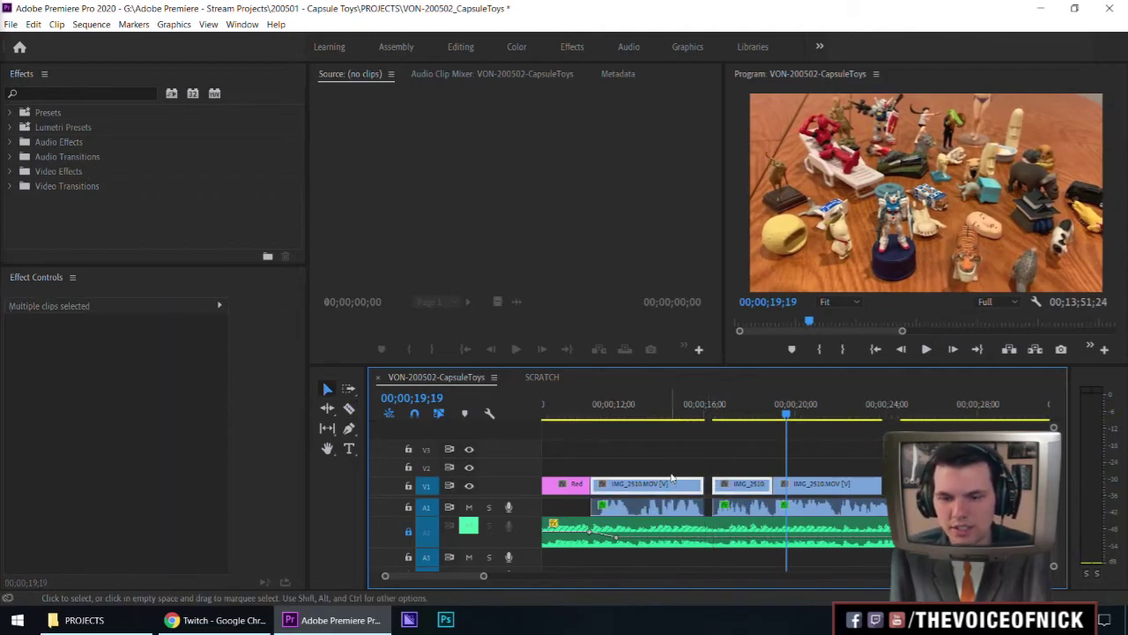
key(Delete)
click(676, 409)
key(space)
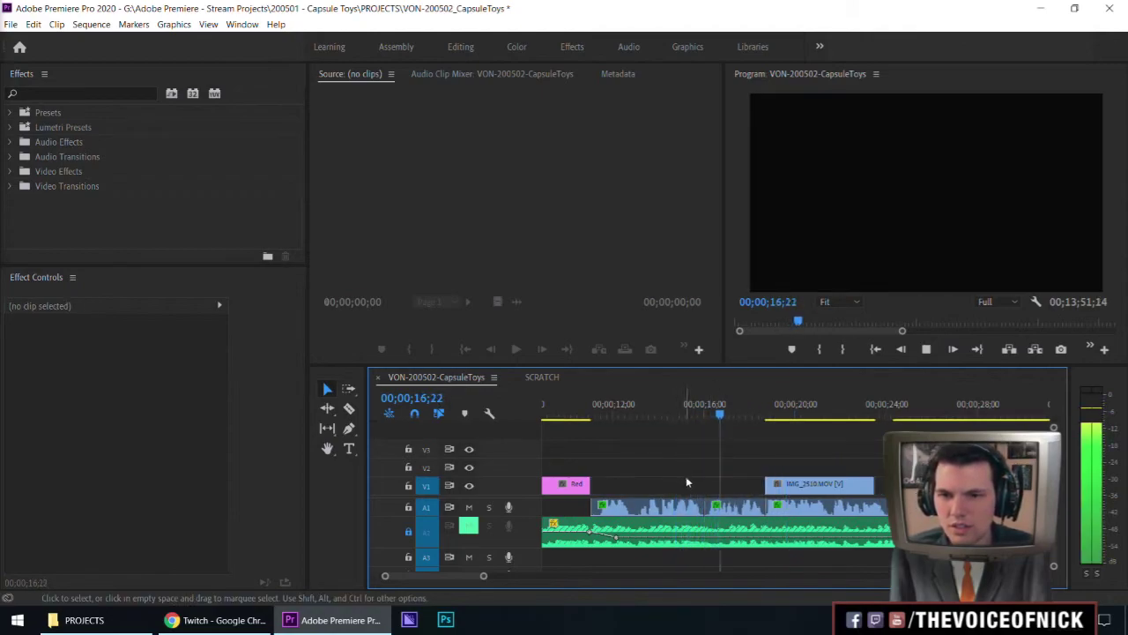
click(662, 410)
key(space)
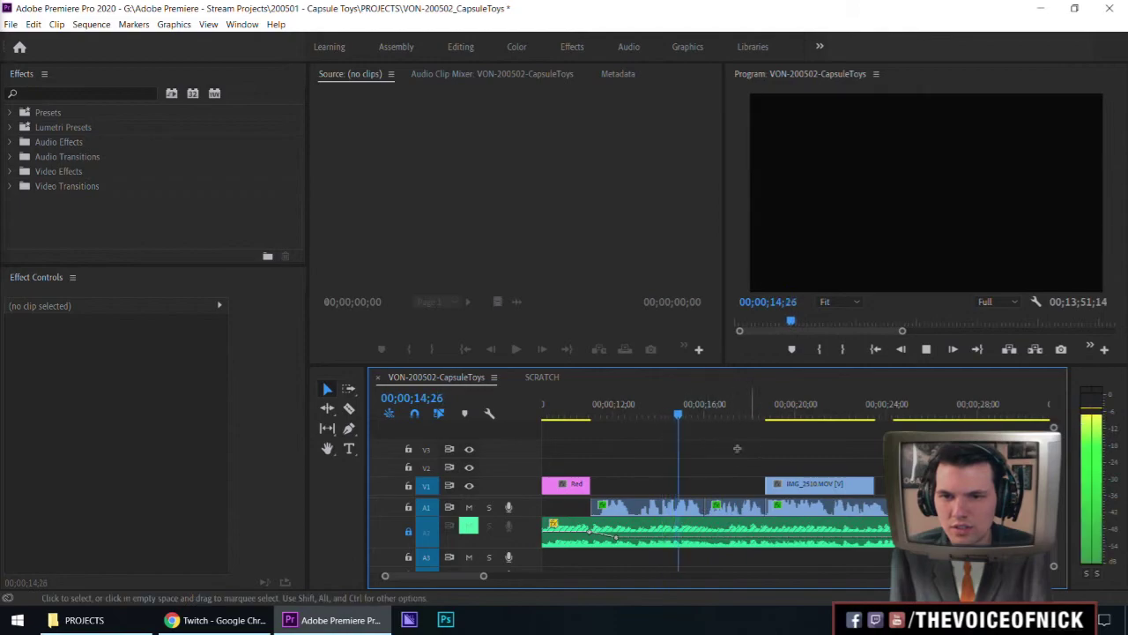
key(space)
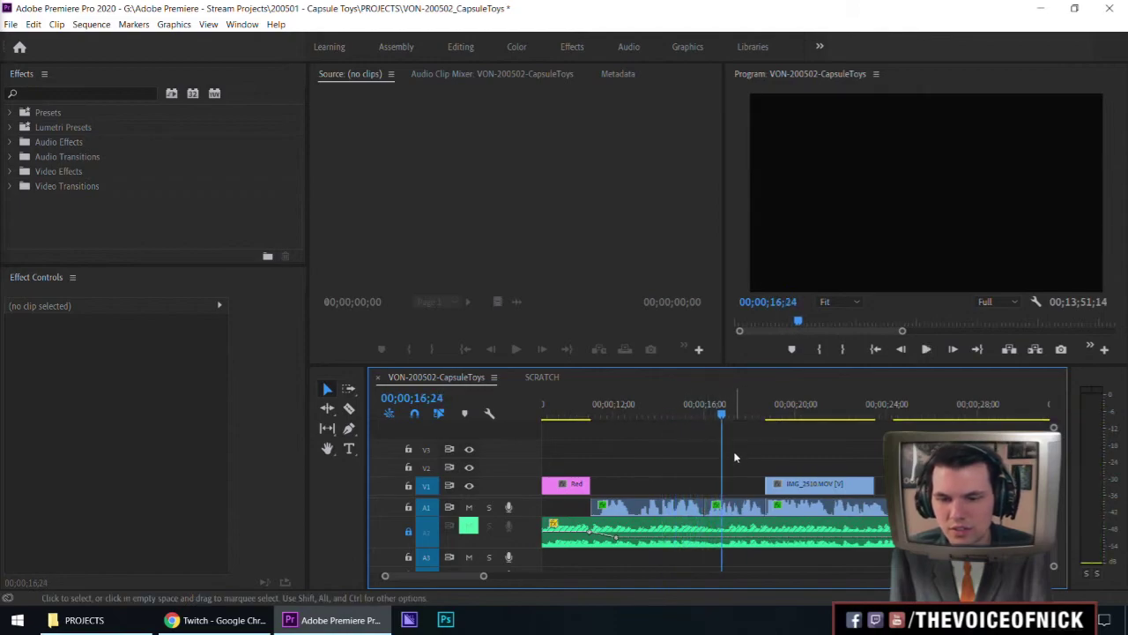
Cut out the remaining pause in the A1 voice audio just after 00;00;16;00 and close the gap.
key(=)
drag(790, 417, 765, 424)
key(c)
click(767, 508)
key(v)
key(Delete)
Apply the default audio transition to the A1 cut at about 00;00;16;00 and set its duration to 1 frame.
click(633, 412)
key(space)
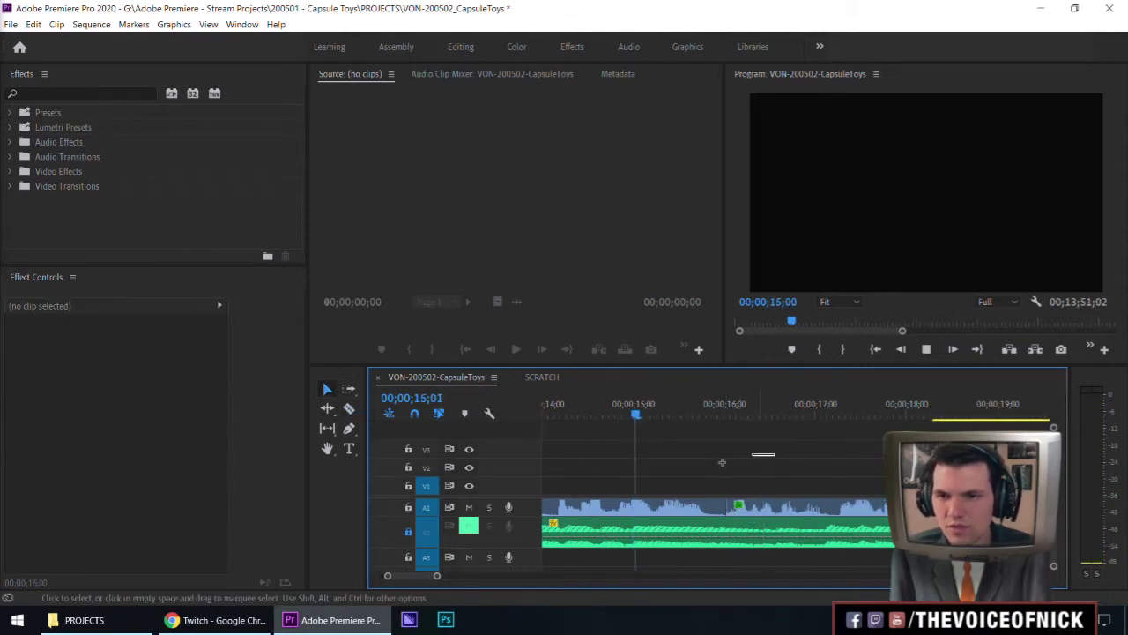
key(space)
right_click(728, 508)
click(754, 485)
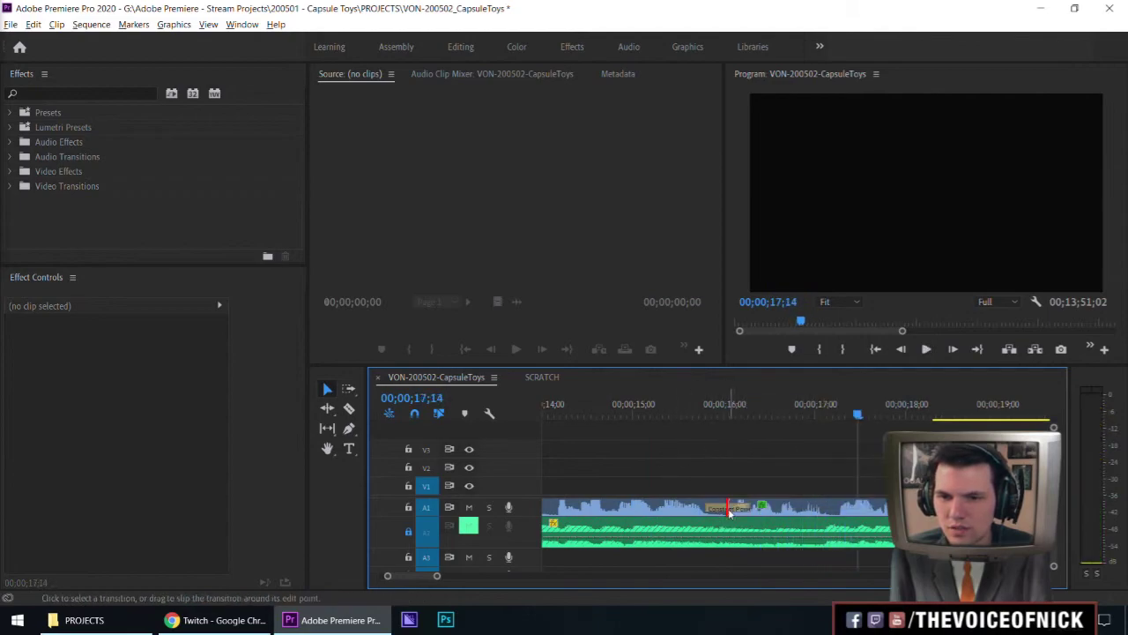
double_click(728, 508)
text(1)
key(Return)
Roll the A1 edit point at about 00;00;16;00 one frame later and play the join.
drag(693, 413, 686, 435)
drag(799, 453, 768, 473)
key(space)
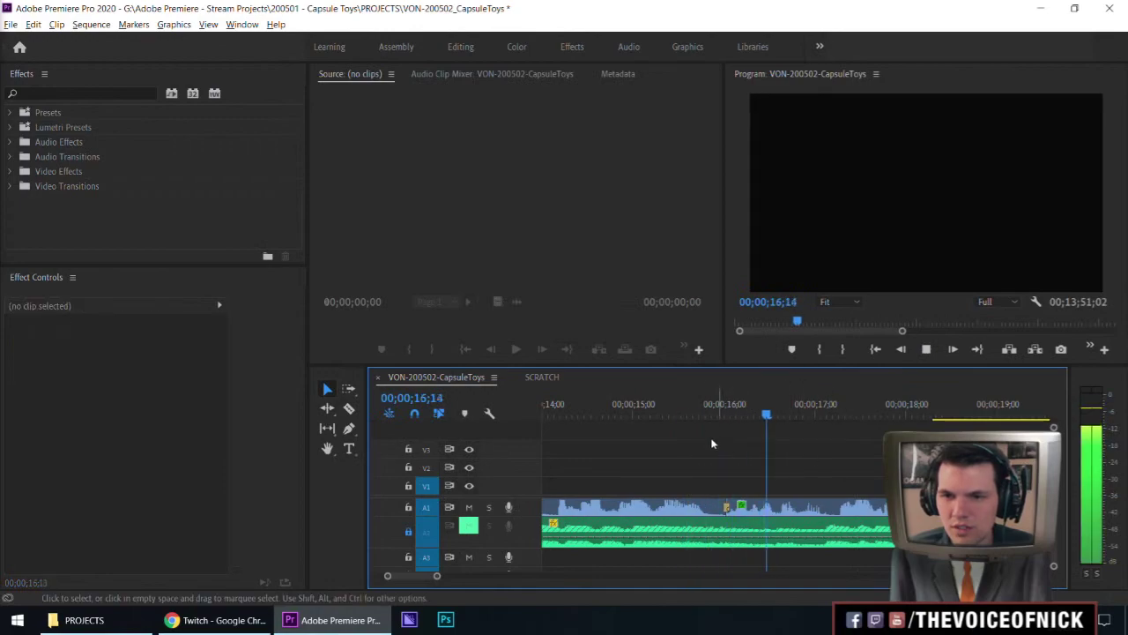
key(space)
text(+1)
key(Return)
key(v)
click(636, 408)
key(space)
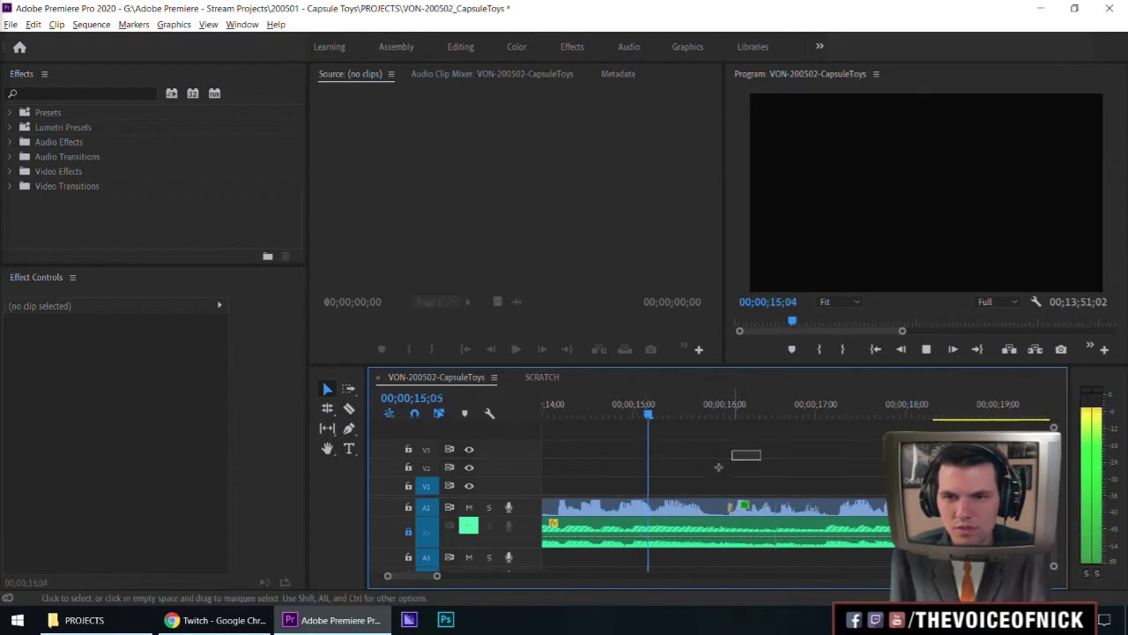
Trim the start of the first A1 voice clip after the Red clip to about 00;00;11;11.
key(minus)
key(minus)
key(minus)
click(657, 415)
key(space)
key(equal)
key(equal)
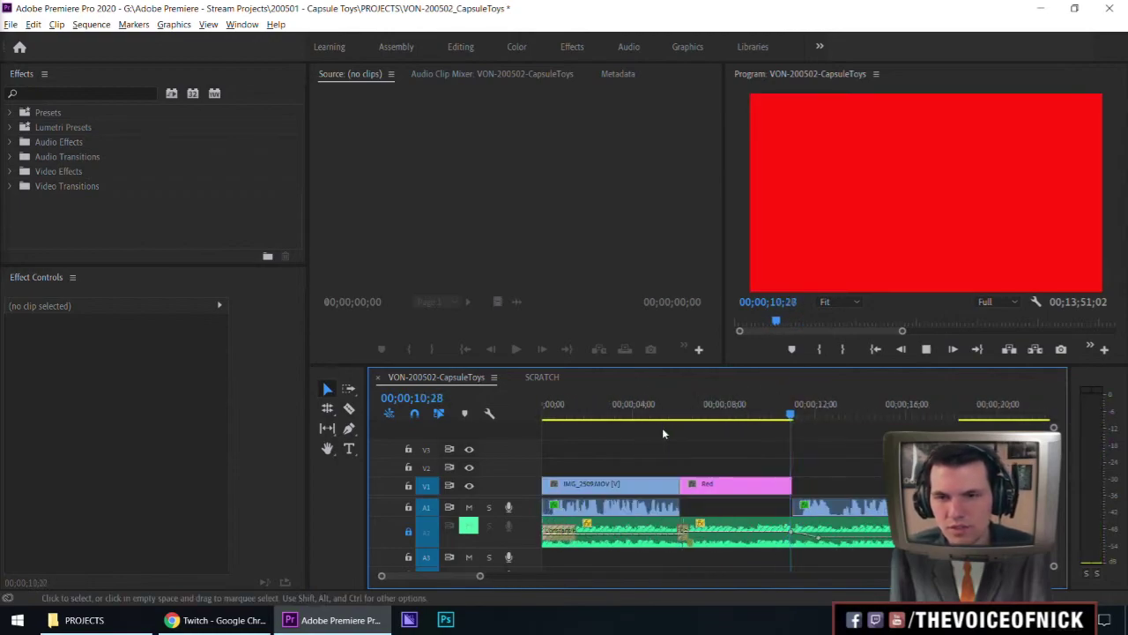
drag(792, 508, 815, 509)
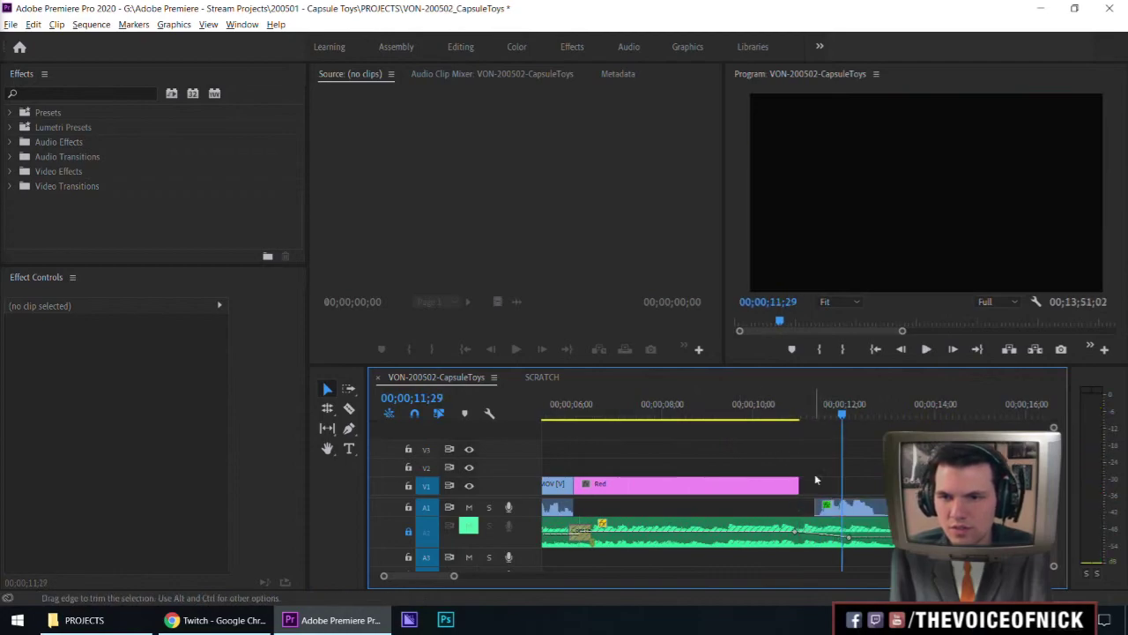
Cut out a pause in the A1 voice audio shortly after 00;00;13;00 and close the gap.
key(space)
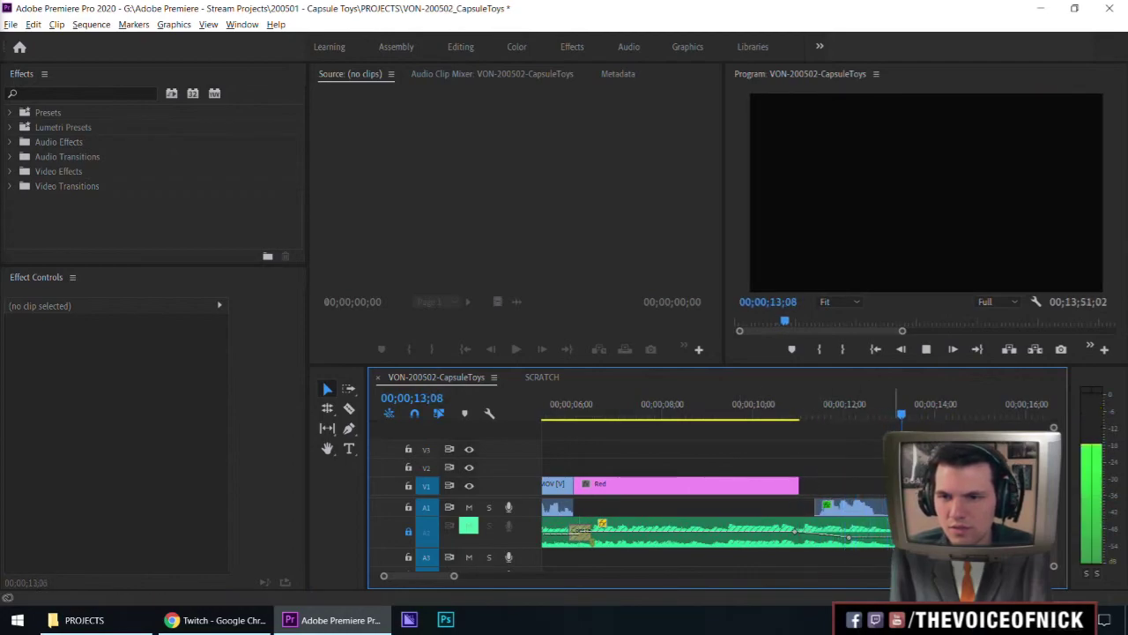
key(space)
key(c)
key(v)
Split the A1 voice audio at about 00;00;13;06 and ripple delete the short pause just before the split.
click(805, 414)
key(space)
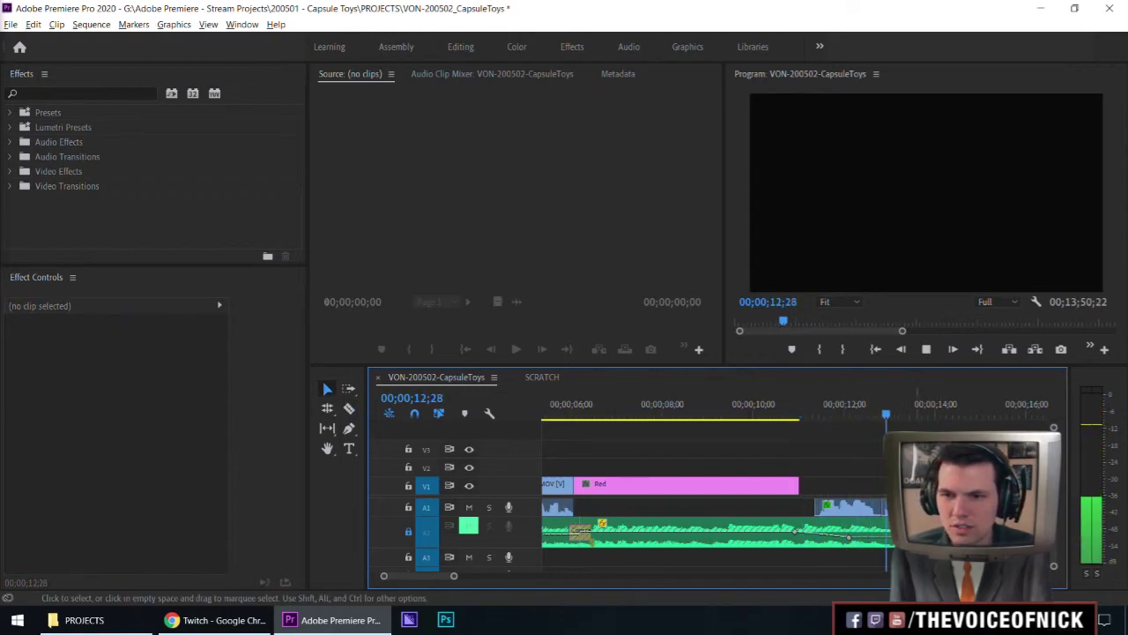
click(896, 414)
key(c)
click(897, 506)
key(v)
click(888, 506)
key(shift+Delete)
Ripple delete a two-frame sliver of the A1 voice audio at about 00;00;13;11.
click(813, 416)
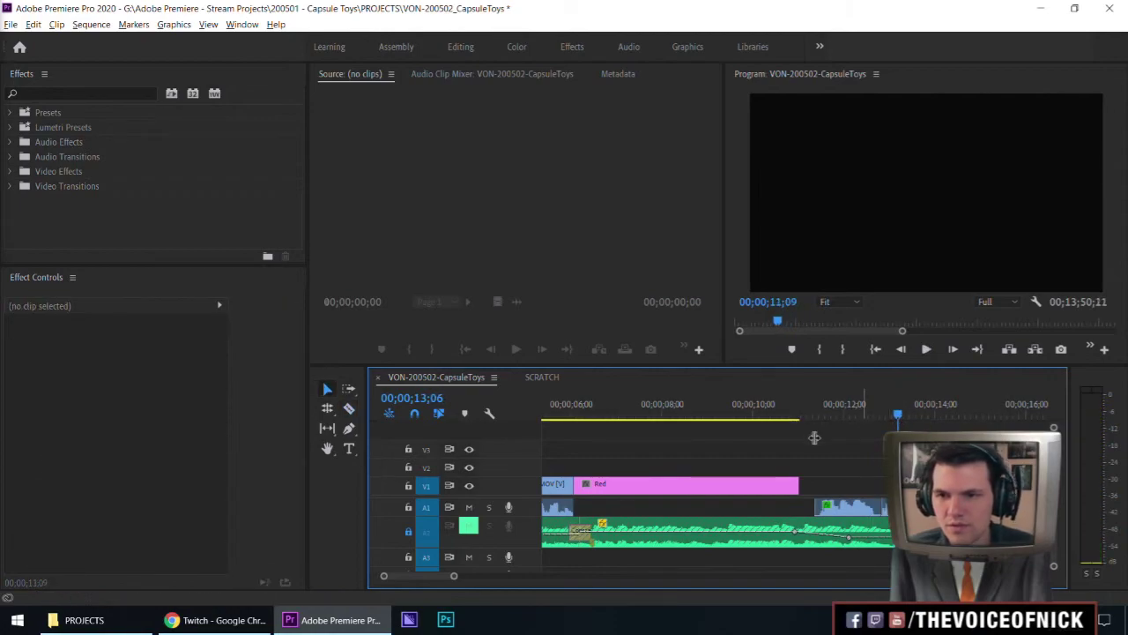
click(813, 414)
key(space)
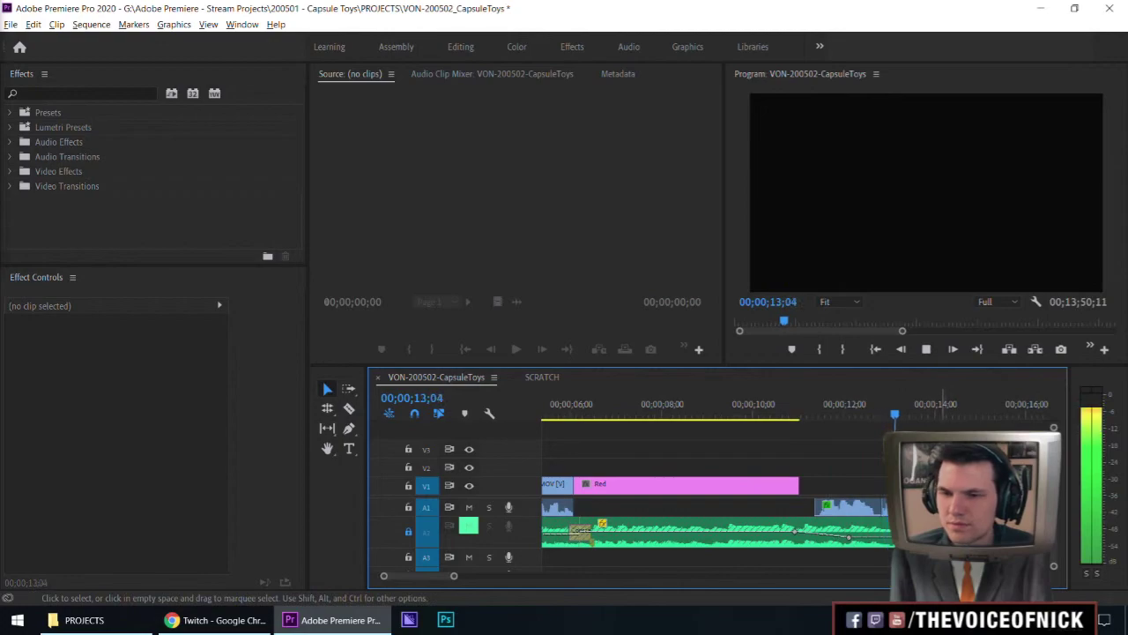
key(space)
key(c)
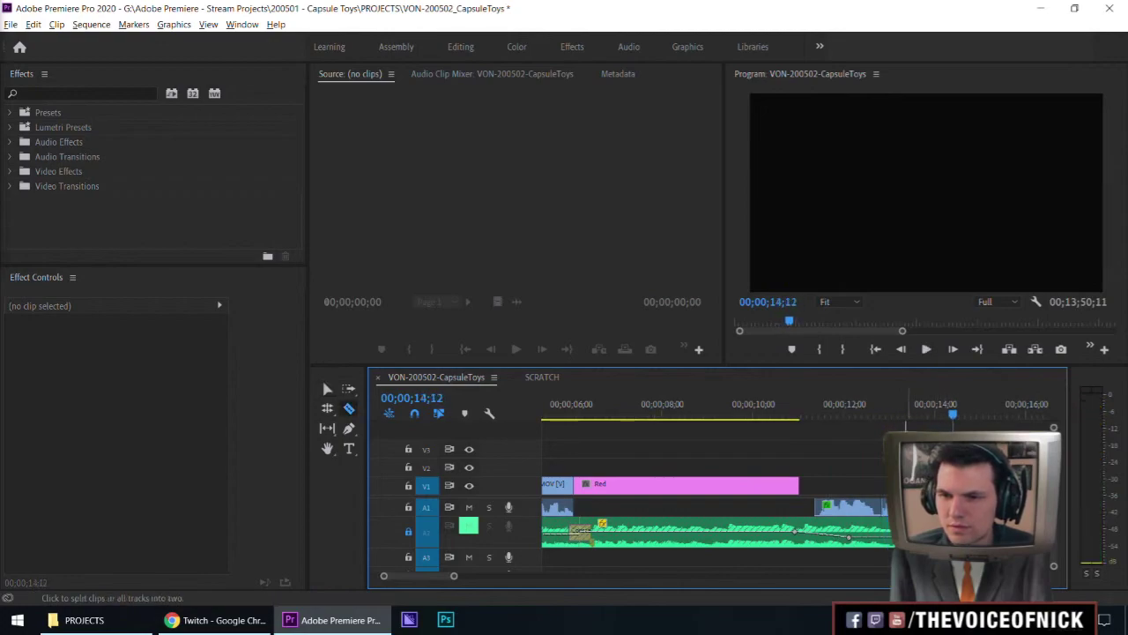
key(=)
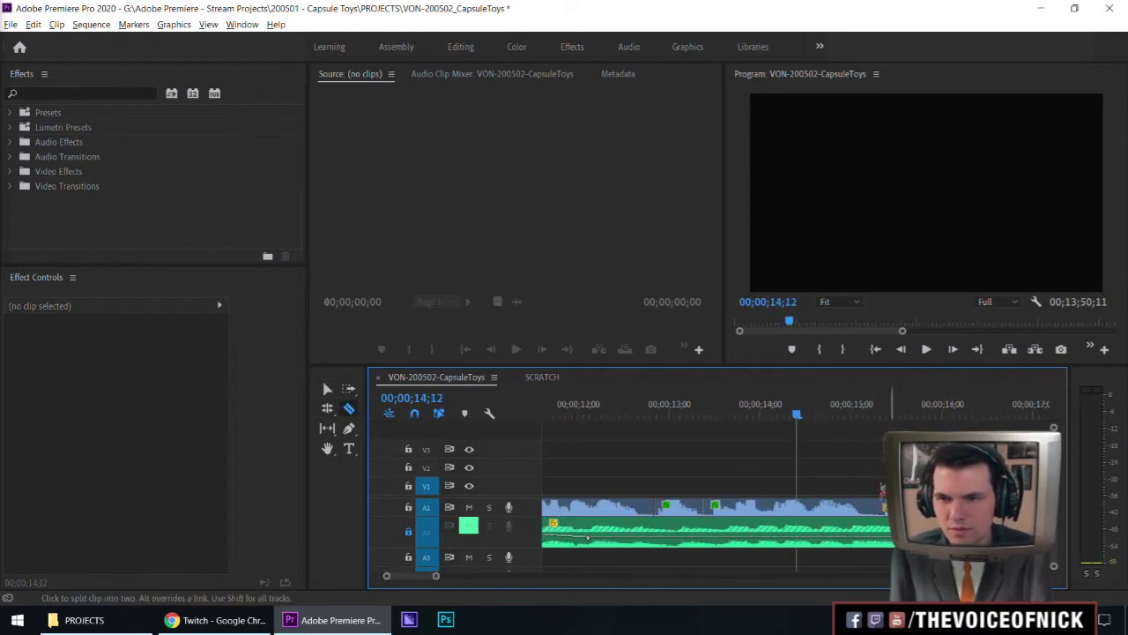
click(624, 507)
key(minus)
key(v)
click(708, 507)
key(shift+Delete)
Play the sequence from about 00;00;12;20 to check the tightened voice cuts on A1.
click(635, 409)
key(space)
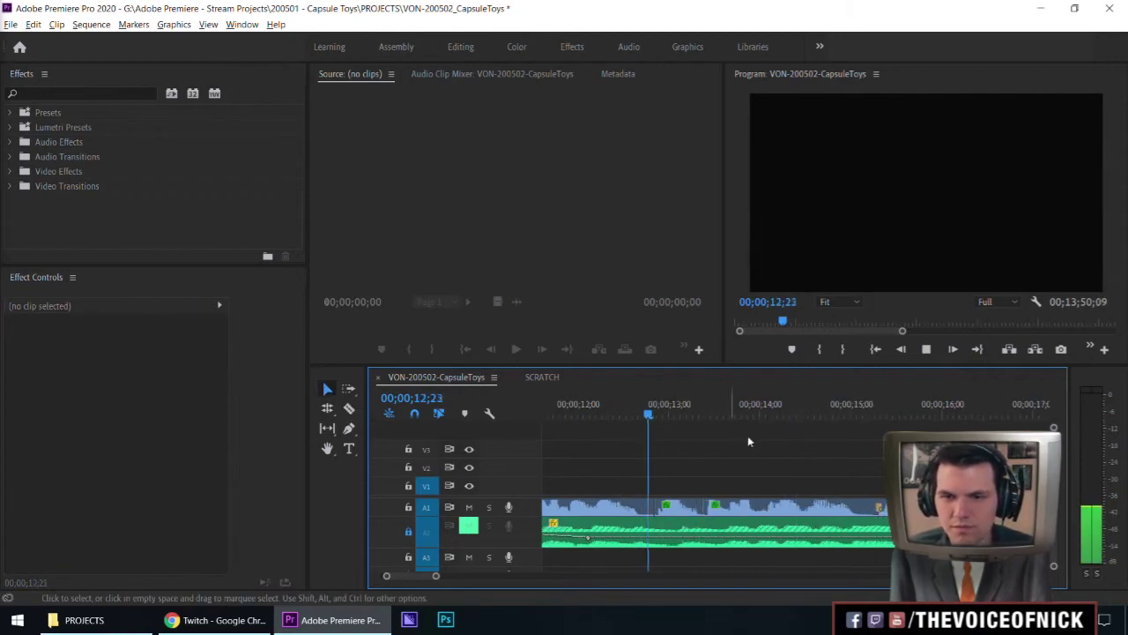
key(minus)
key(minus)
key(equal)
key(minus)
key(minus)
key(equal)
key(equal)
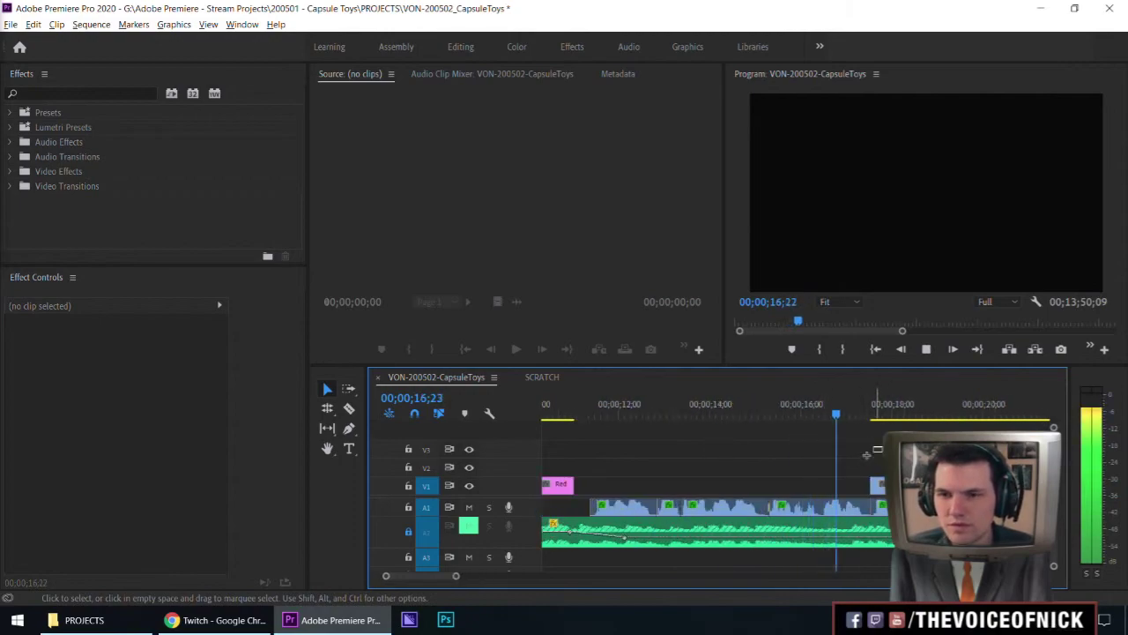
key(minus)
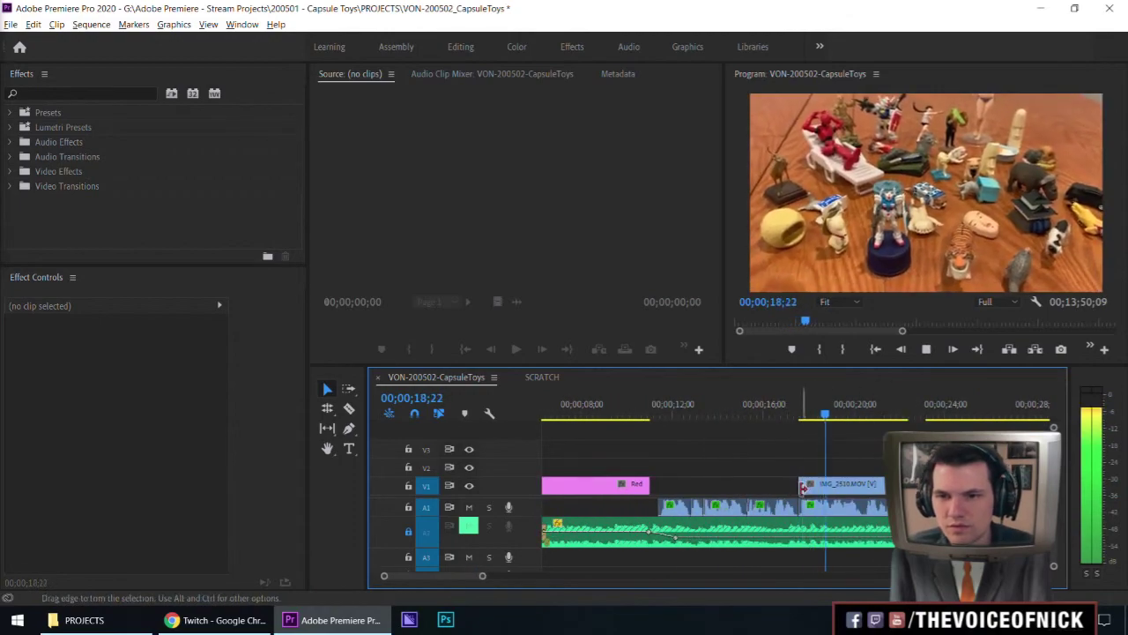
Extend the start of IMG_2510.MOV on V1 back to the end of the Red clip, covering the cut voice audio.
drag(804, 487, 659, 488)
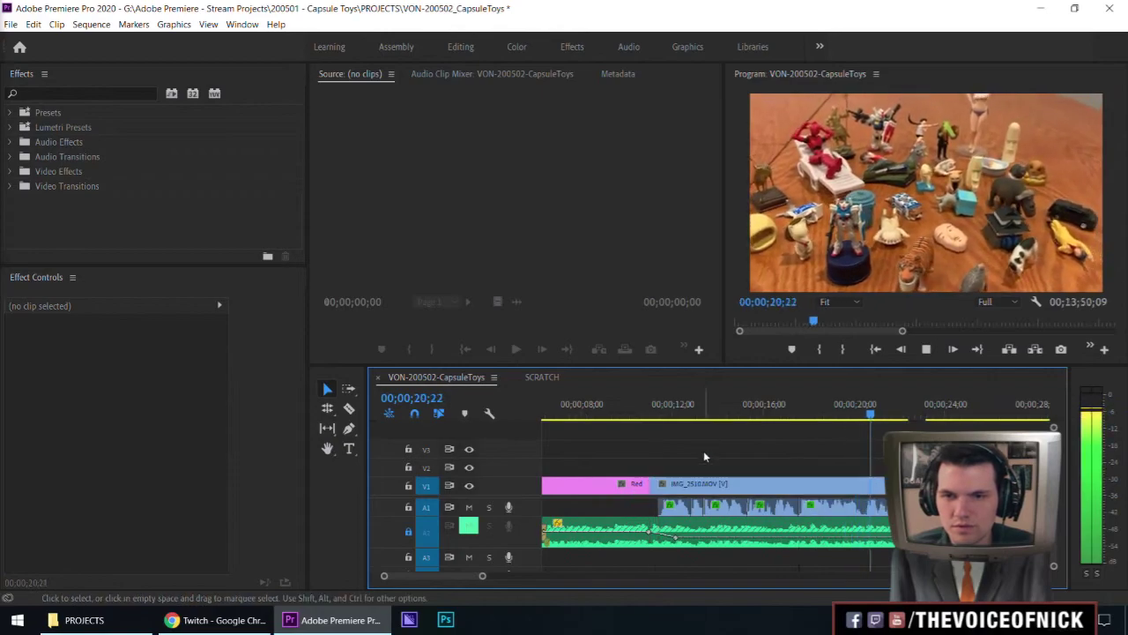
key(ctrl+z)
drag(801, 487, 653, 494)
Play the sequence from the Red clip to about 00;00;44;14 to review the continuous video over the tightened voice audio.
drag(648, 407, 589, 407)
drag(717, 445, 661, 458)
key(space)
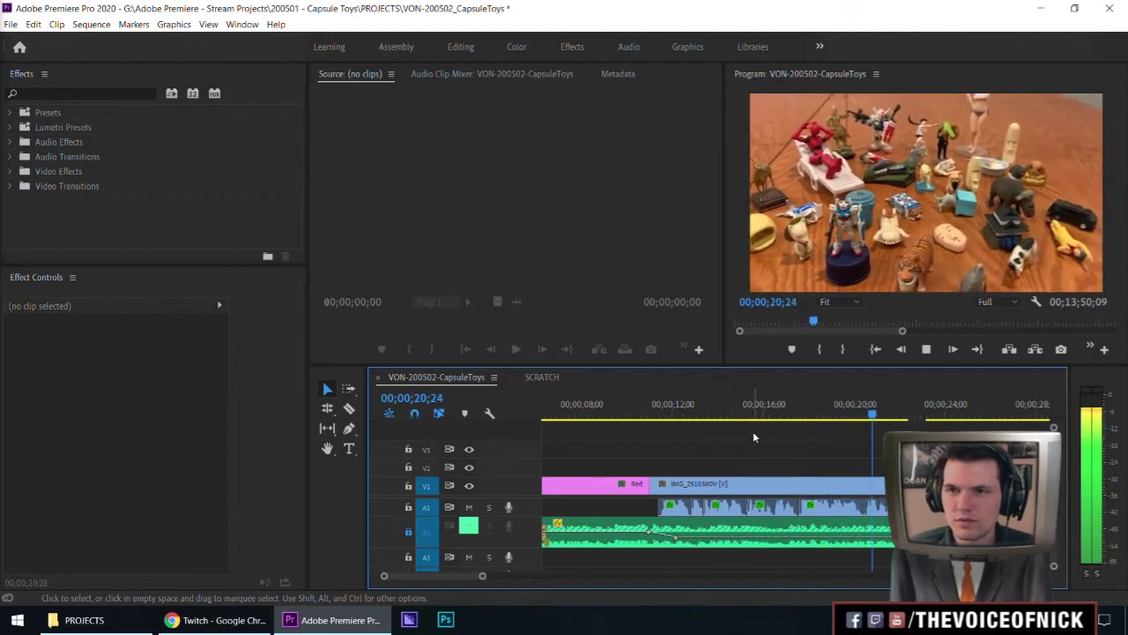
key(minus)
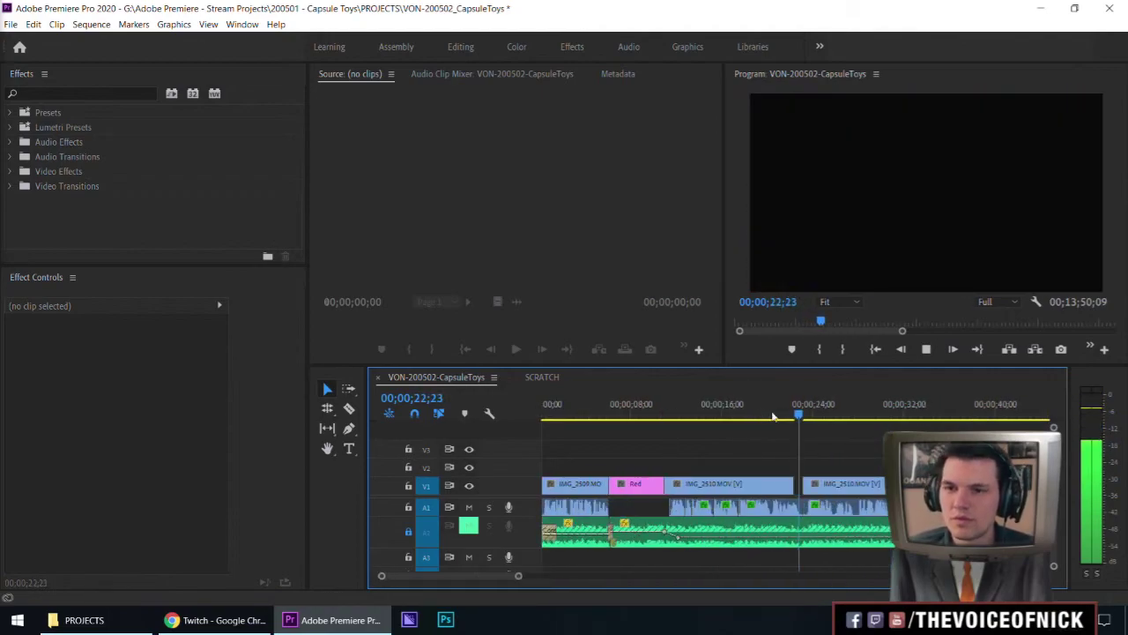
key(equal)
key(equal)
drag(878, 449, 863, 468)
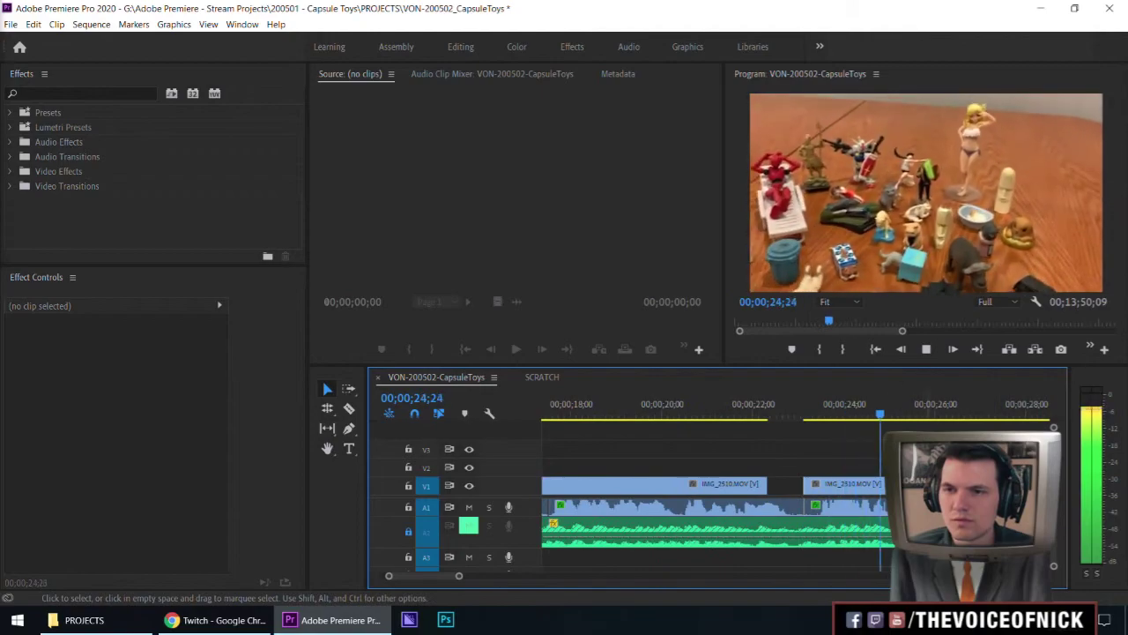
key(minus)
key(minus)
key(minus)
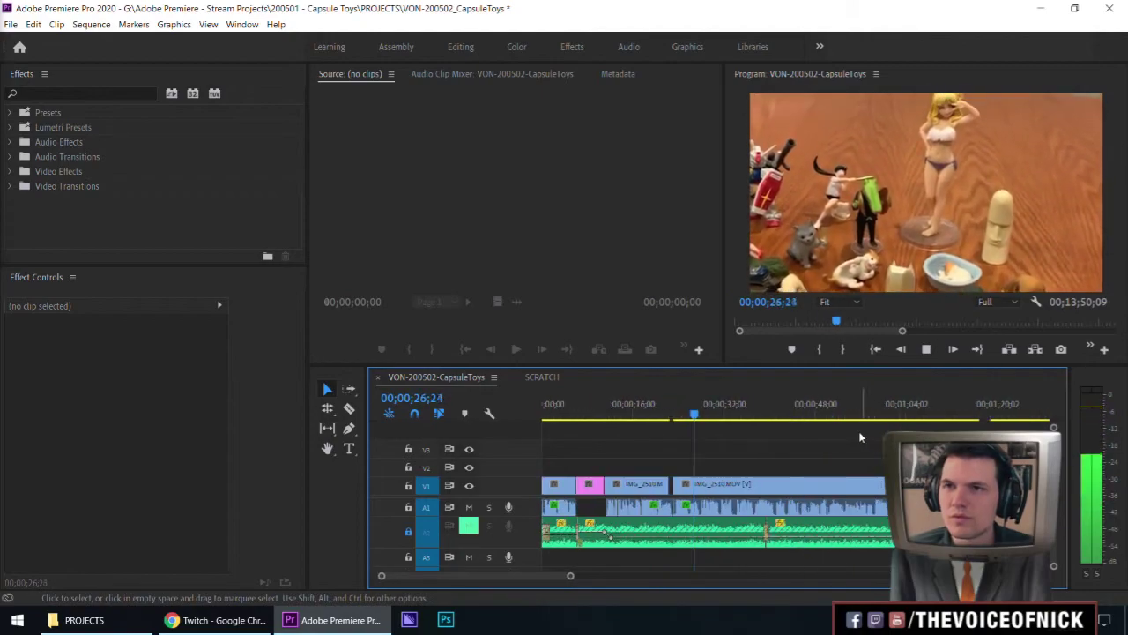
key(equal)
key(equal)
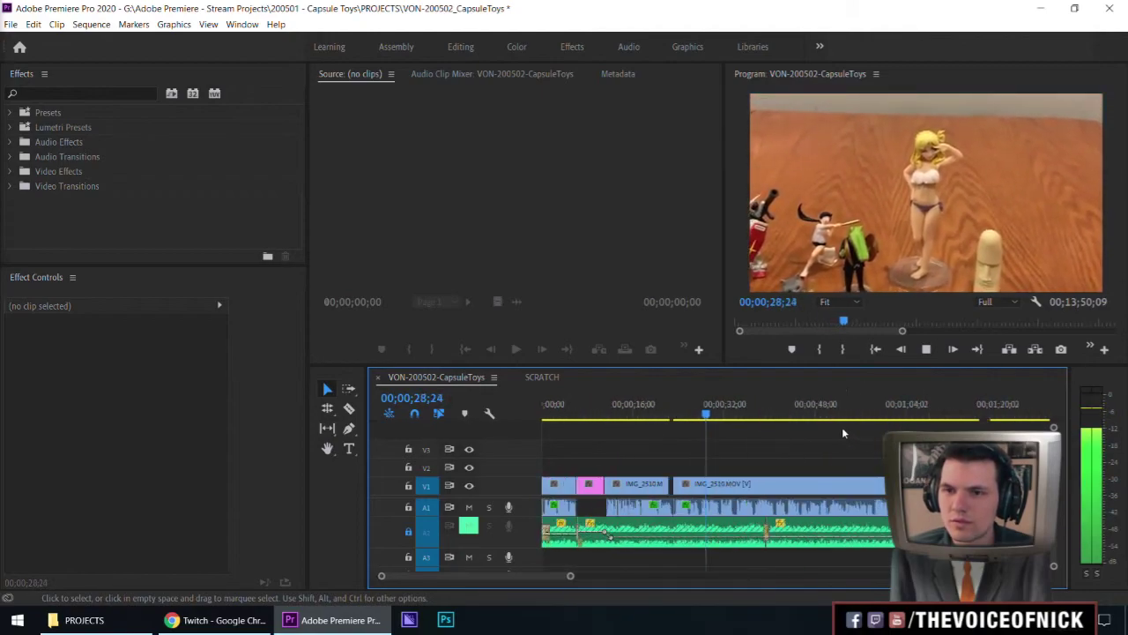
key(equal)
key(equal)
key(minus)
key(minus)
key(minus)
key(equal)
key(equal)
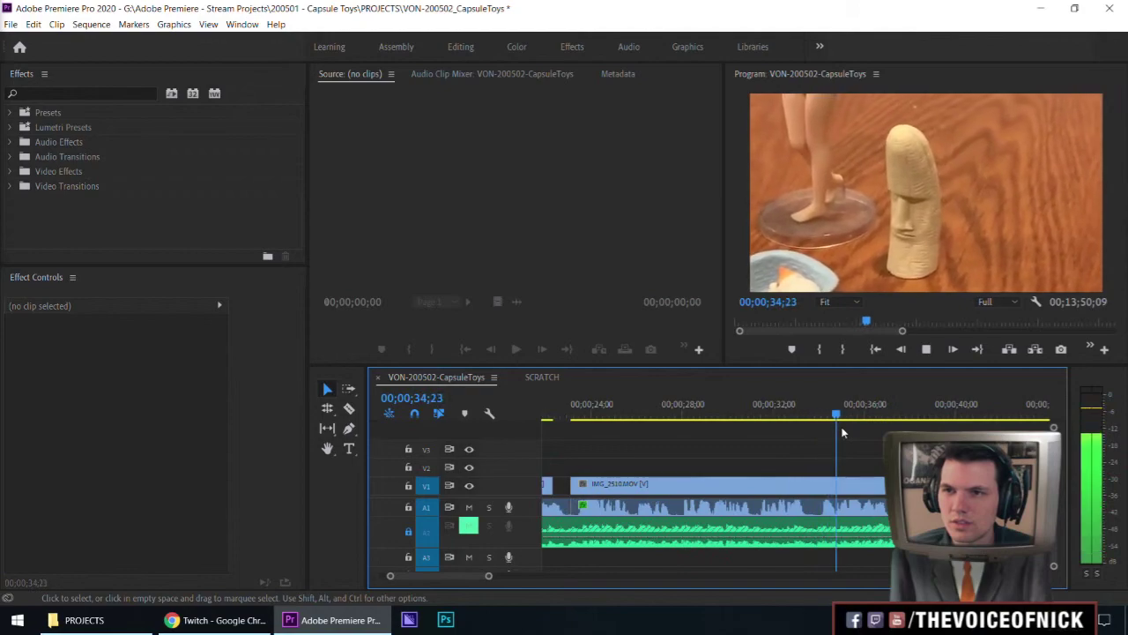
key(minus)
key(minus)
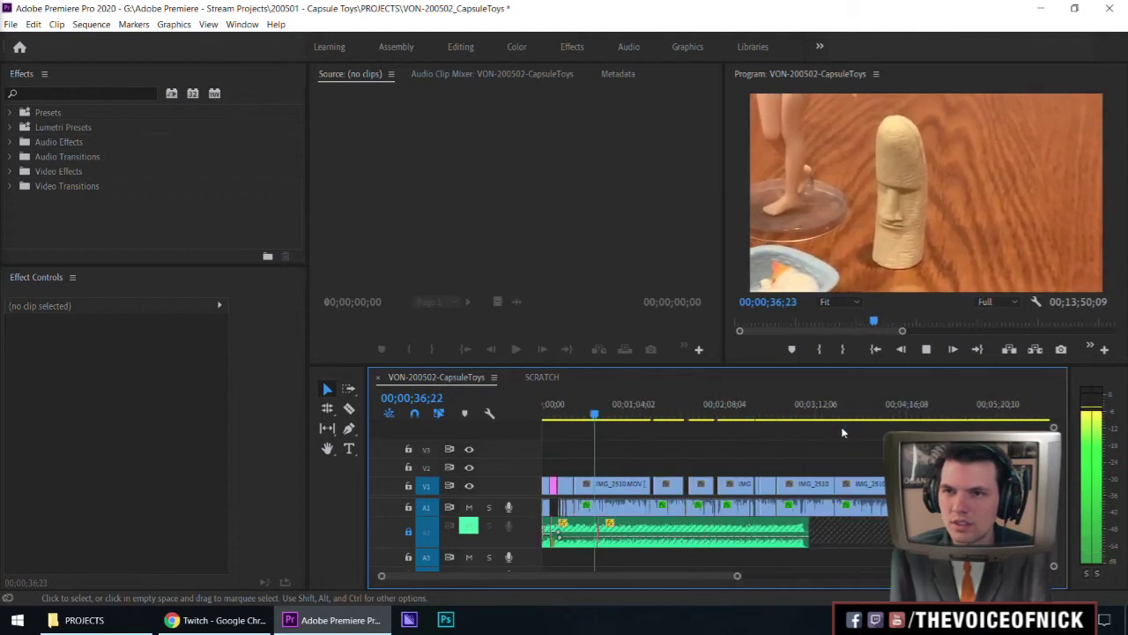
key(equal)
key(minus)
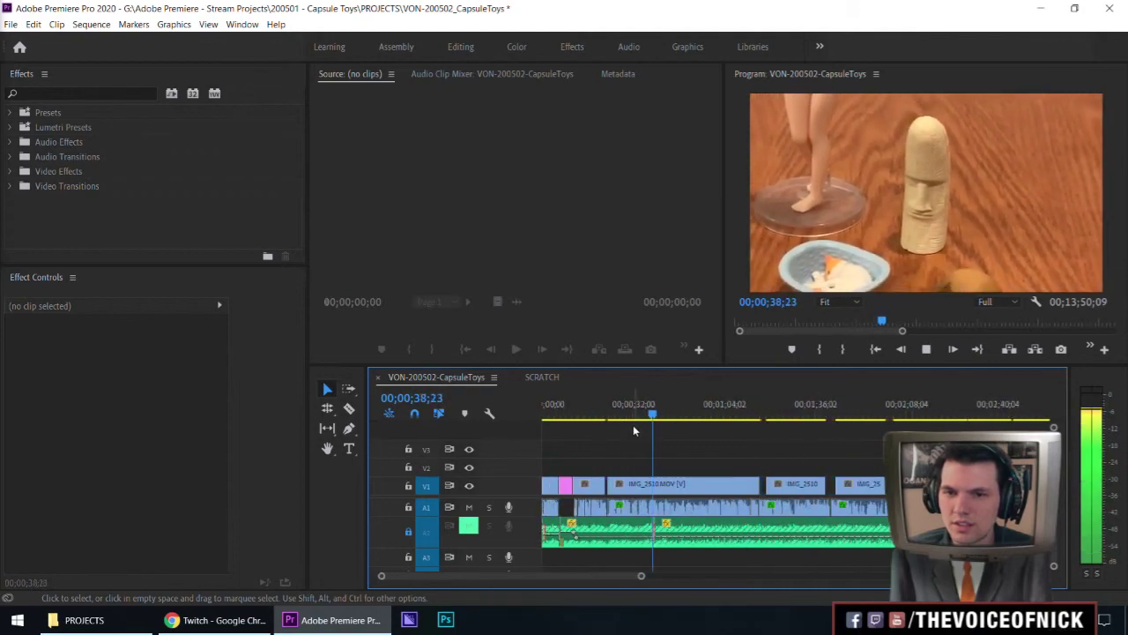
key(minus)
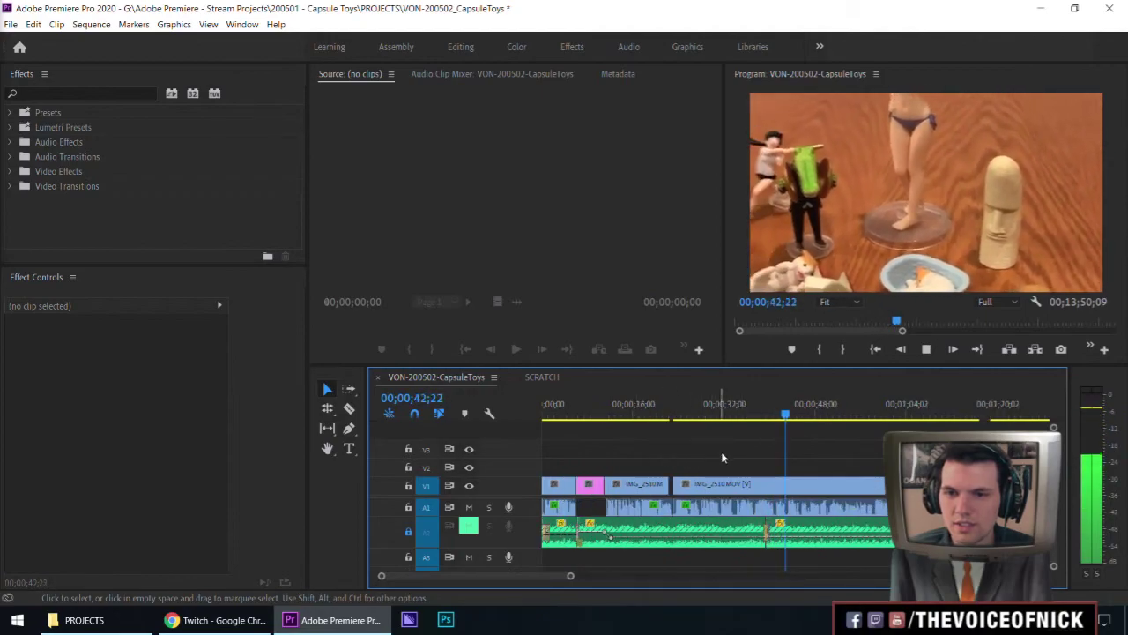
key(space)
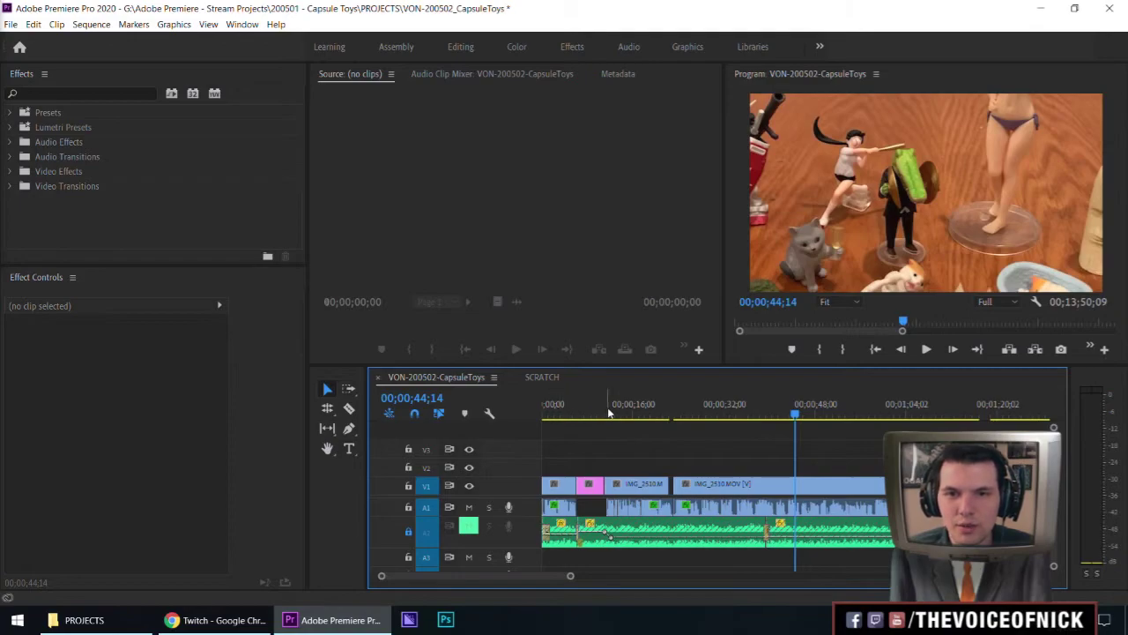
Unlock and unmute the A2 music track and play from within the Red clip to check the voice against the music.
drag(607, 415, 606, 414)
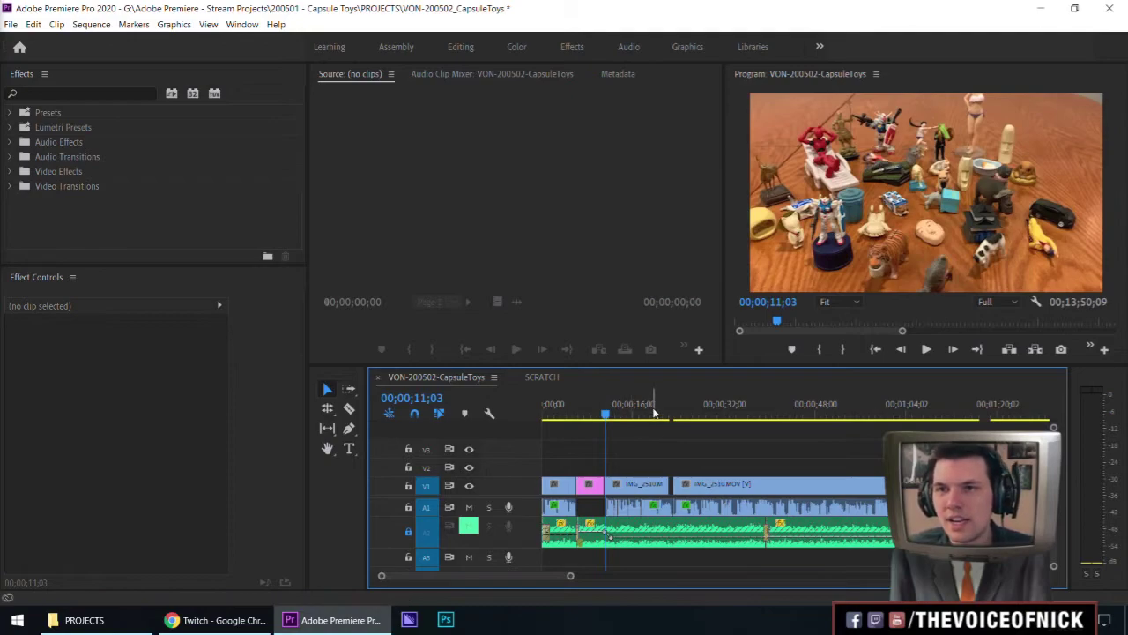
key(=)
key(=)
key(=)
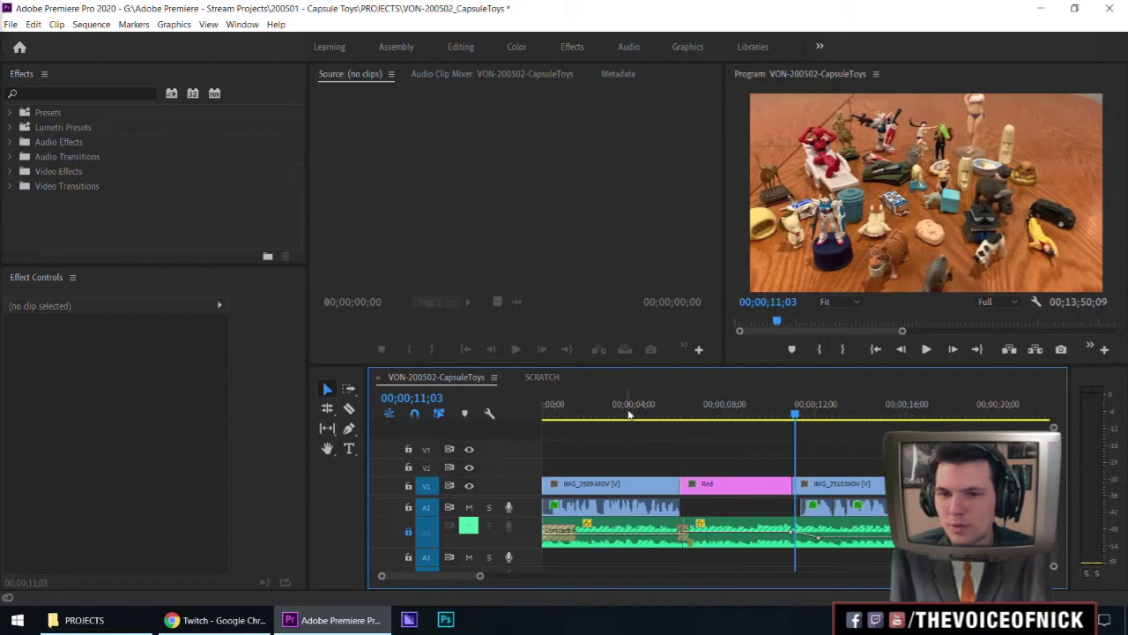
drag(795, 413, 756, 414)
key(space)
key(-)
key(=)
key(=)
key(-)
key(-)
key(=)
key(=)
key(-)
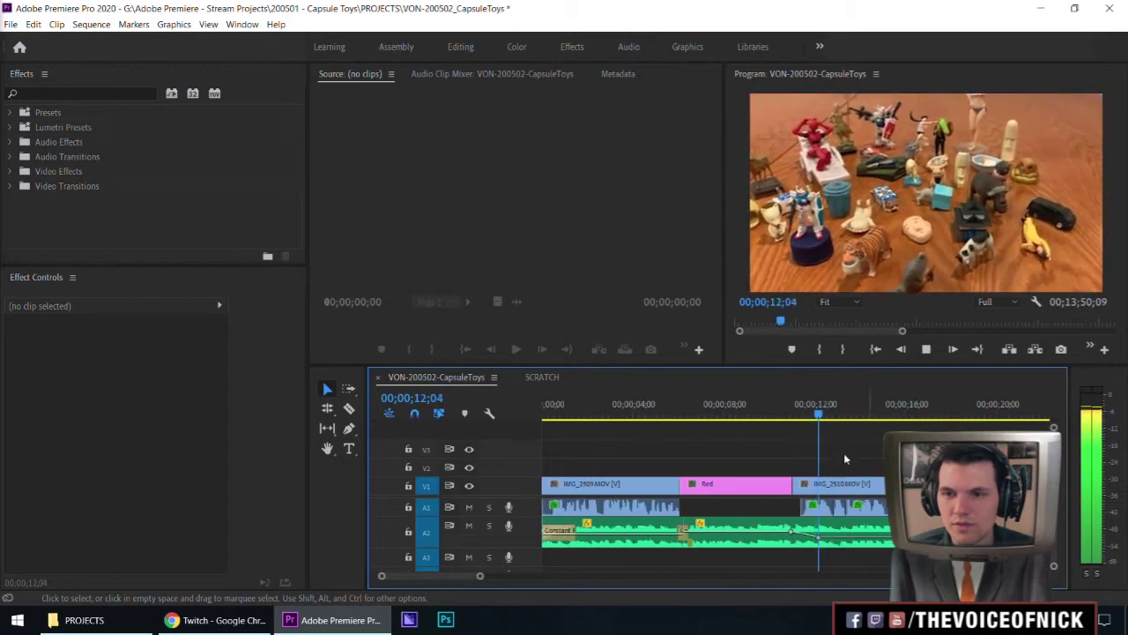
Shift the volume keyframes on the A2 music clip slightly later, just past the end of the Red clip.
key(k)
click(778, 533)
drag(772, 532, 776, 532)
Play the sequence from the Red clip to about 00;00;21;21 to check the music's volume dip under the voice.
drag(779, 414, 674, 421)
key(space)
click(837, 450)
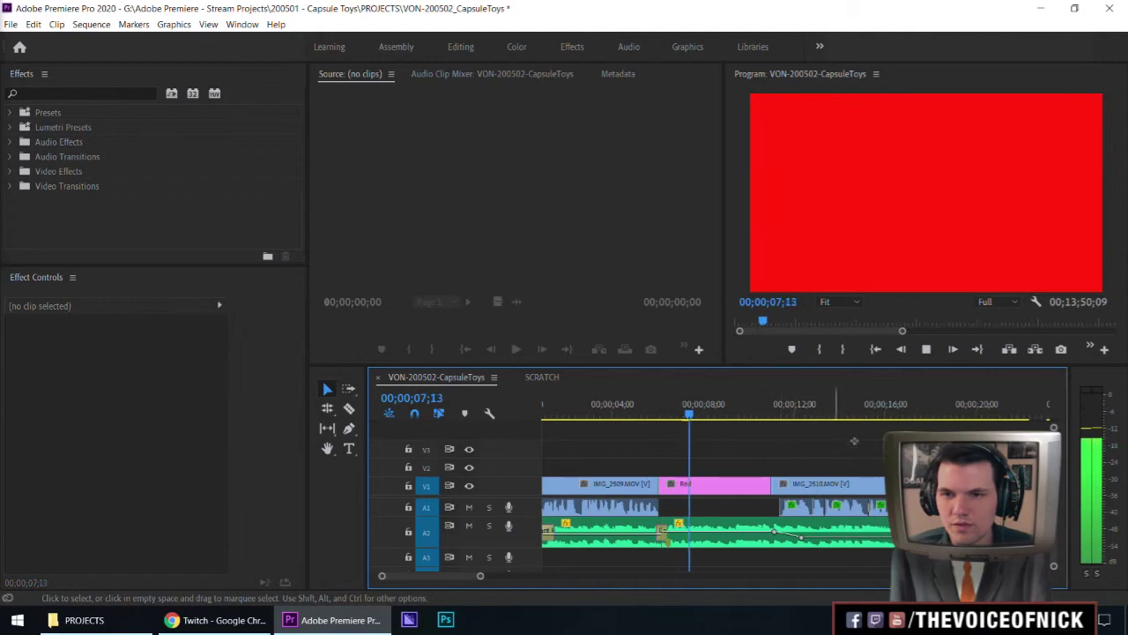
key(space)
key(-)
key(=)
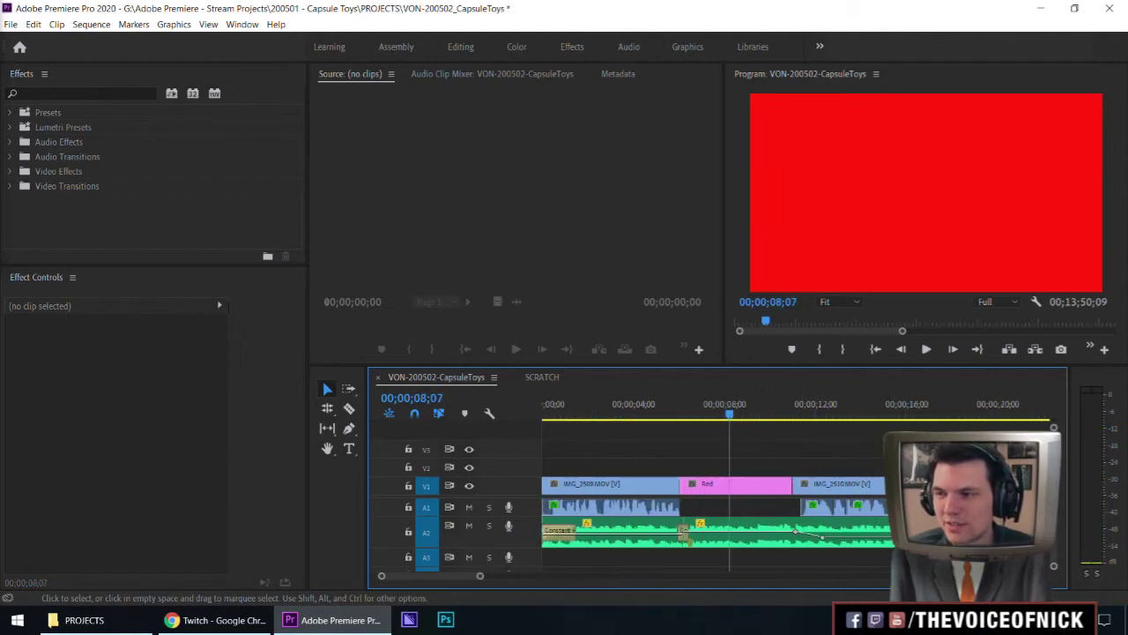
key(space)
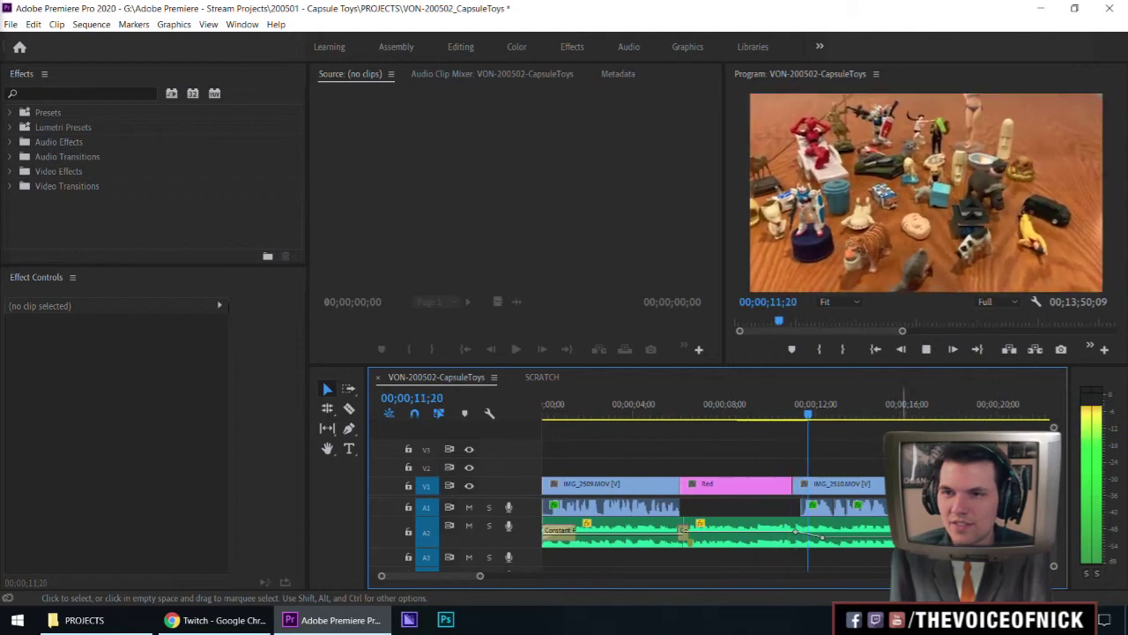
key(-)
key(-)
key(-)
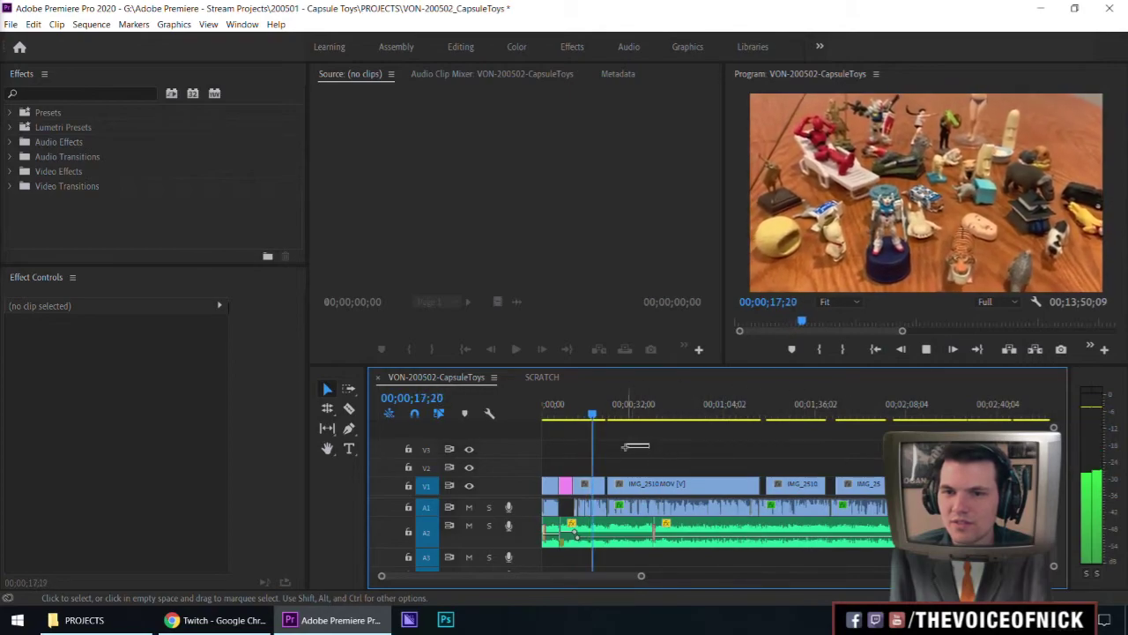
key(minus)
key(equal)
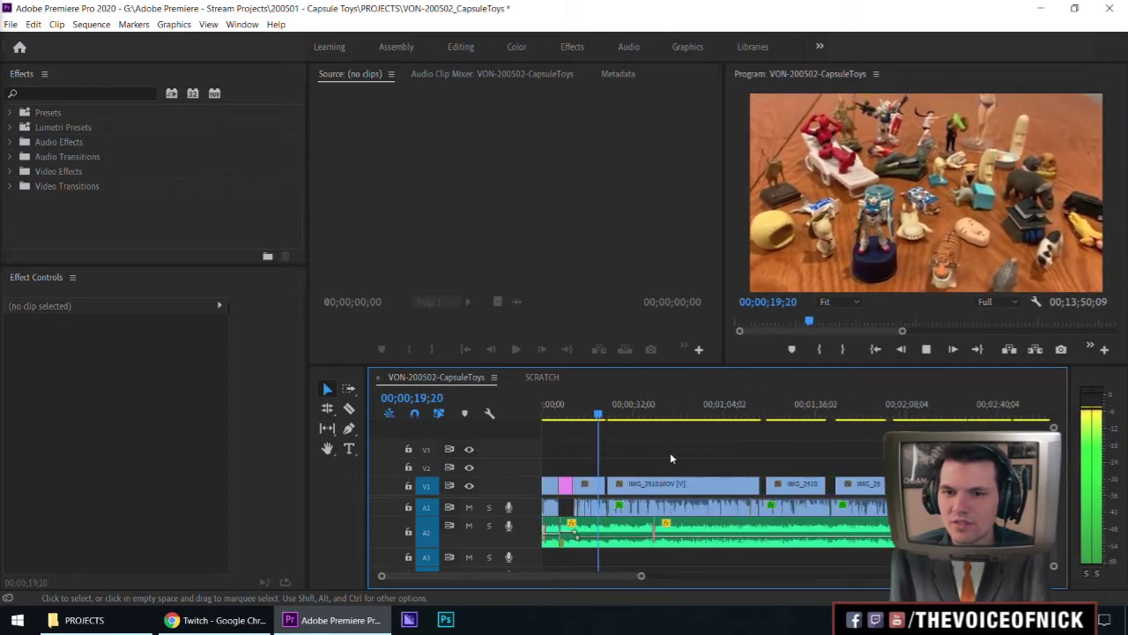
key(minus)
key(equal)
key(equal)
key(equal)
key(equal)
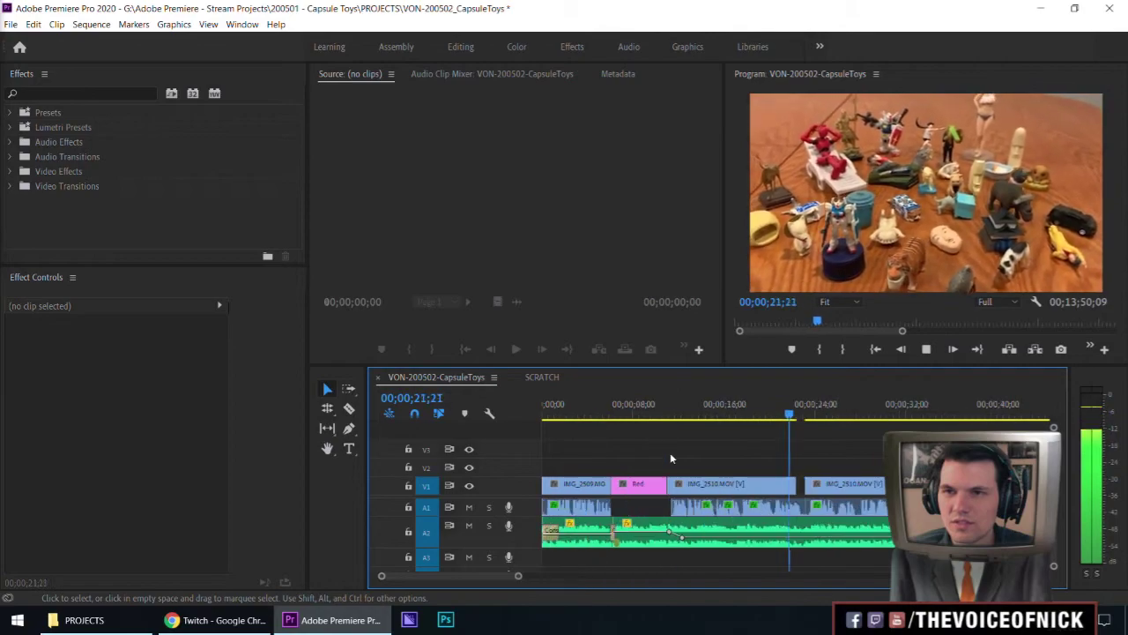
key(space)
Play the sequence from 00;00;11;07 to about 00;00;17;04 to hear the voice come in over the lowered music.
key(minus)
click(669, 417)
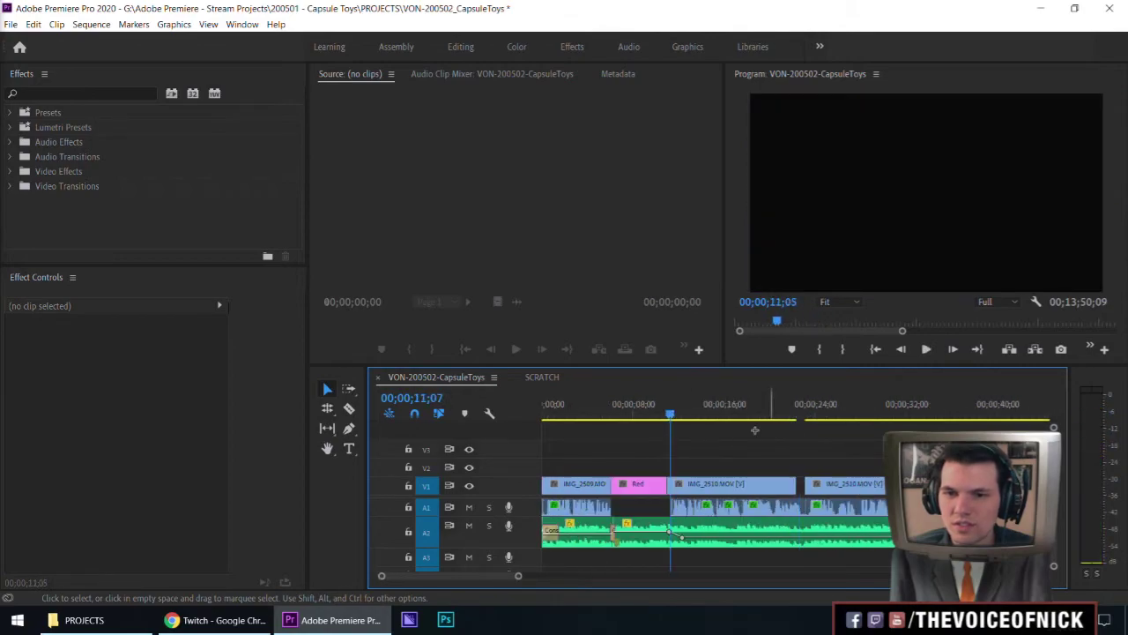
key(equal)
key(space)
key(minus)
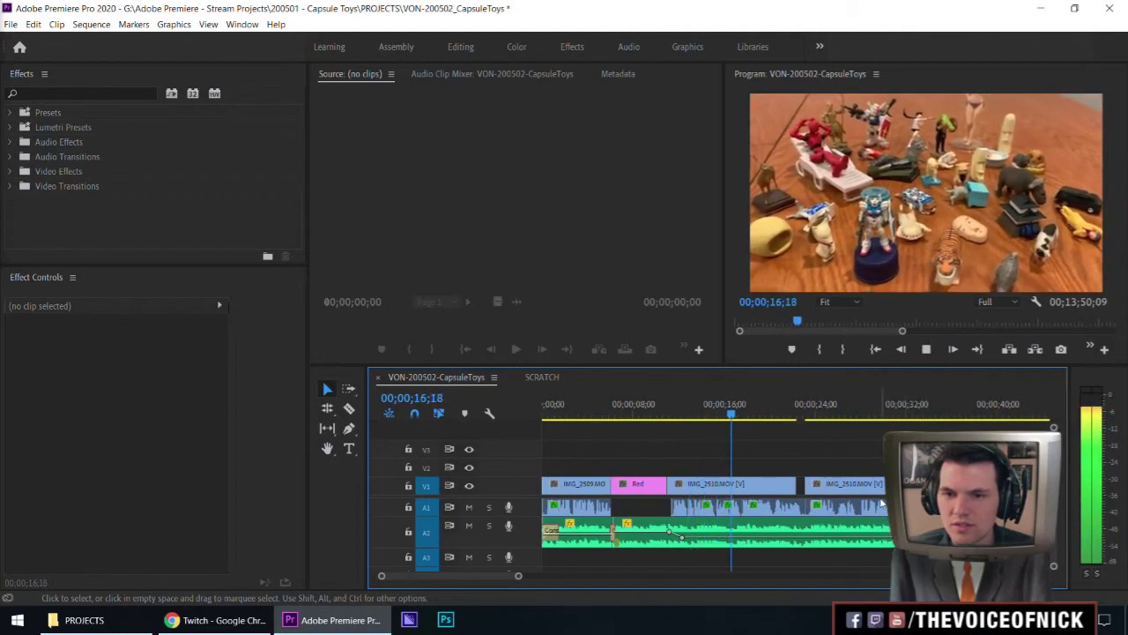
key(space)
key(n)
drag(615, 535, 740, 544)
key(v)
key(minus)
key(minus)
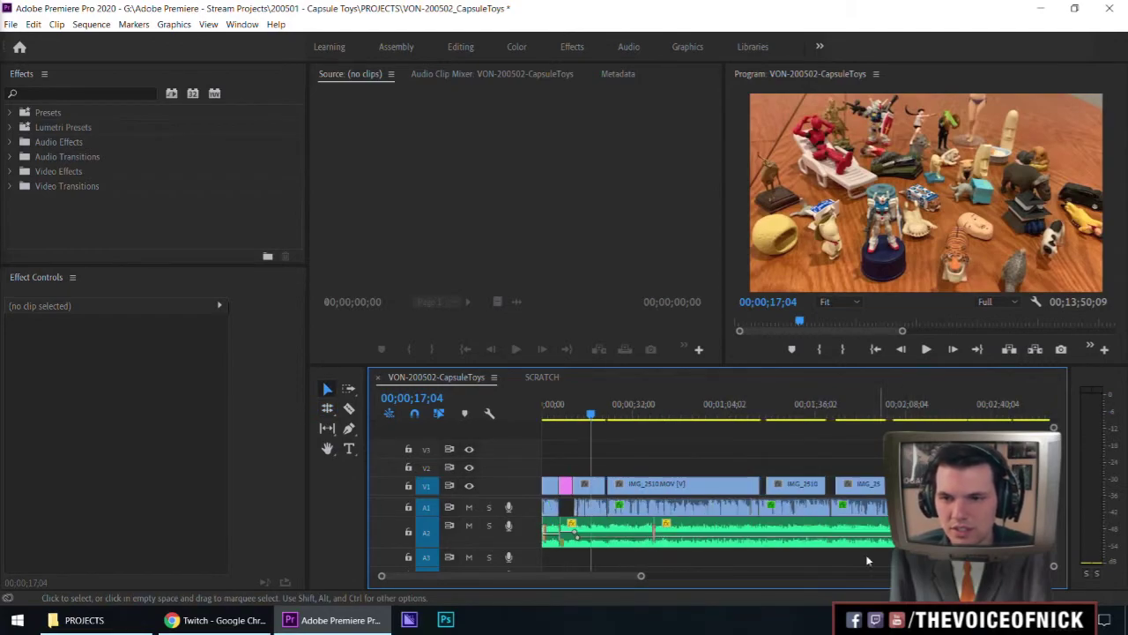
key(equal)
key(equal)
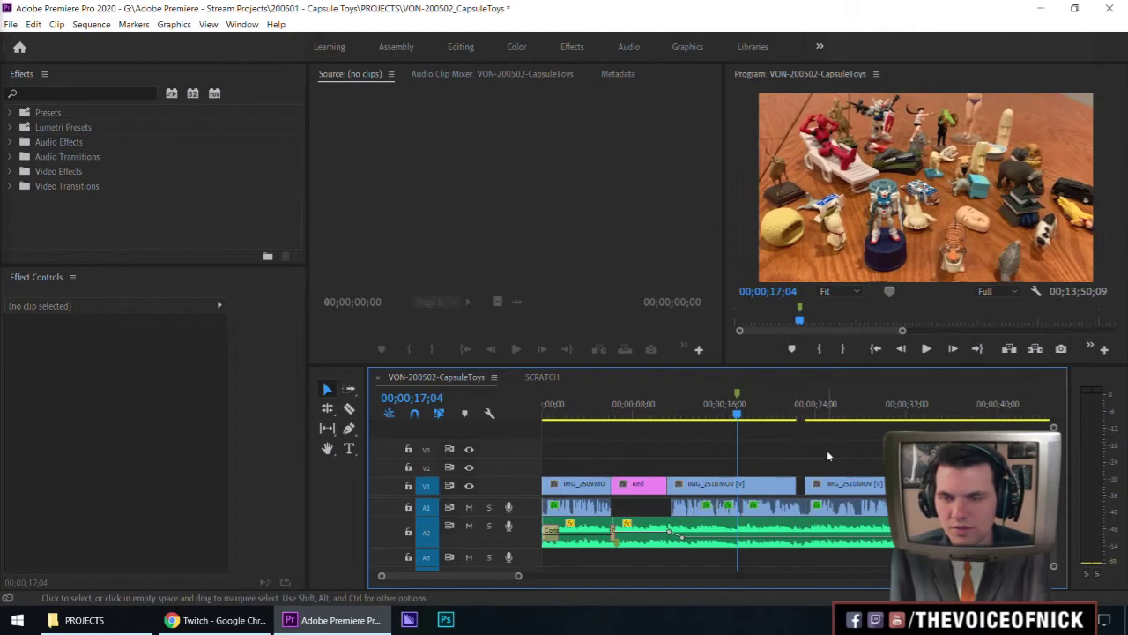
Continue playback from 00;00;17;04 to about 00;00;21;19 to check the rest of the voice cuts against the music.
key(space)
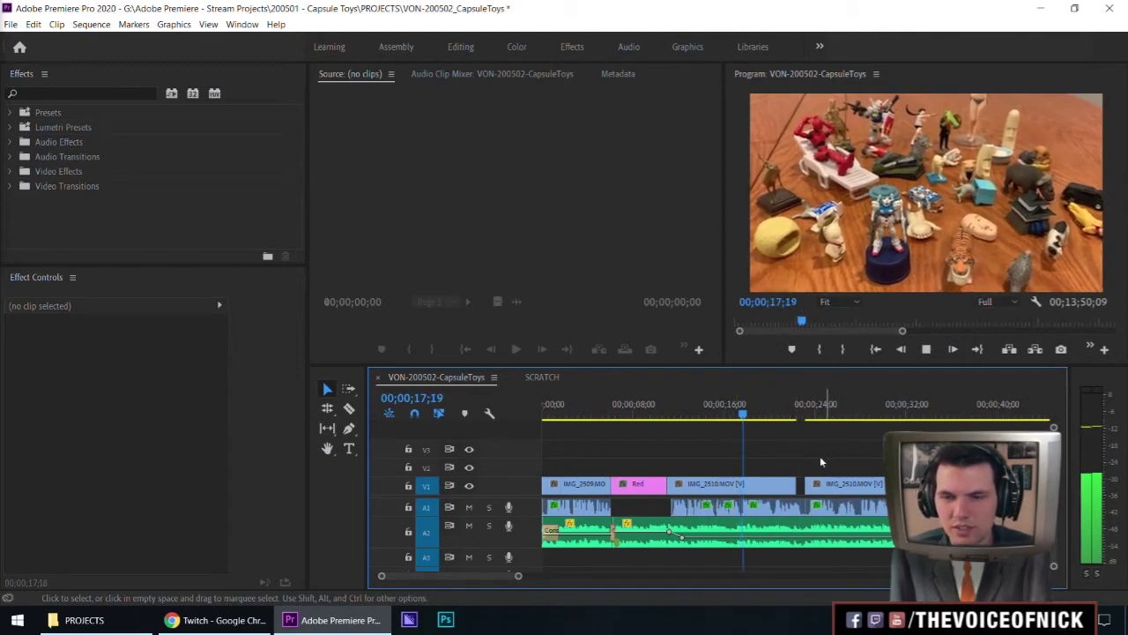
key(minus)
key(minus)
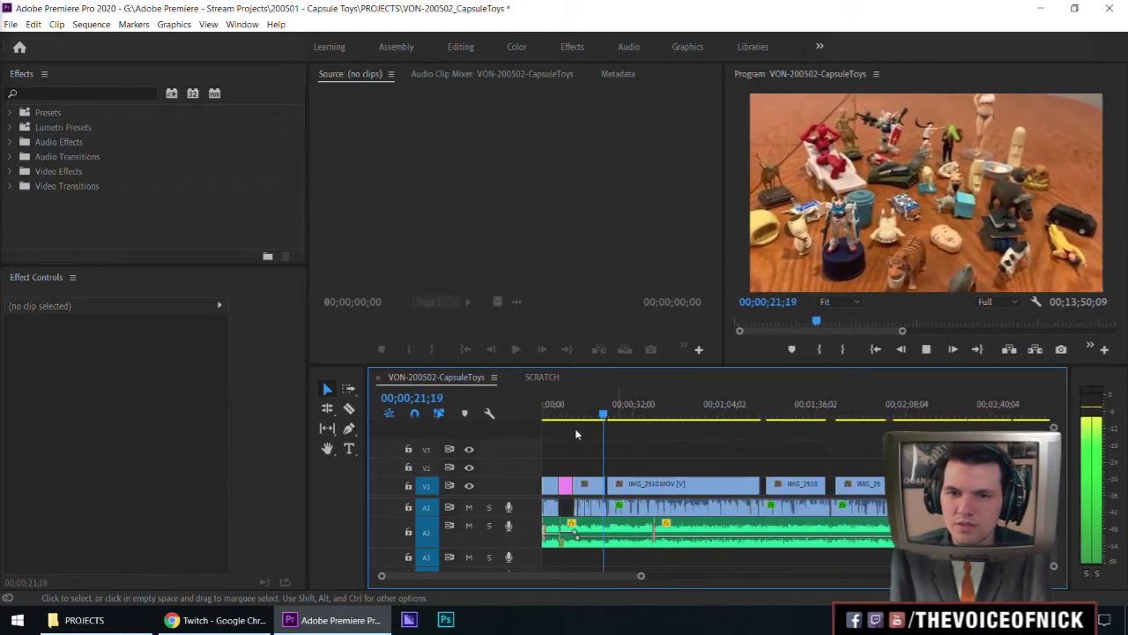
Play the sequence from its start to about 00;00;20;16 to compare the music level under the intro, Red clip and voice.
key(Home)
key(equal)
key(equal)
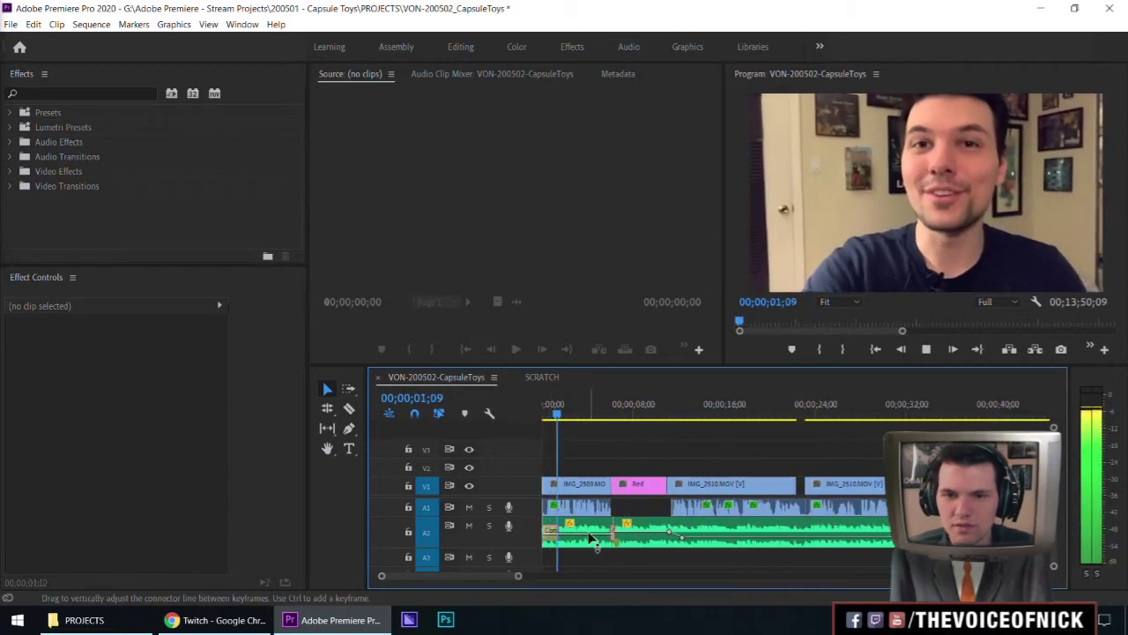
drag(590, 532, 592, 537)
drag(742, 454, 701, 464)
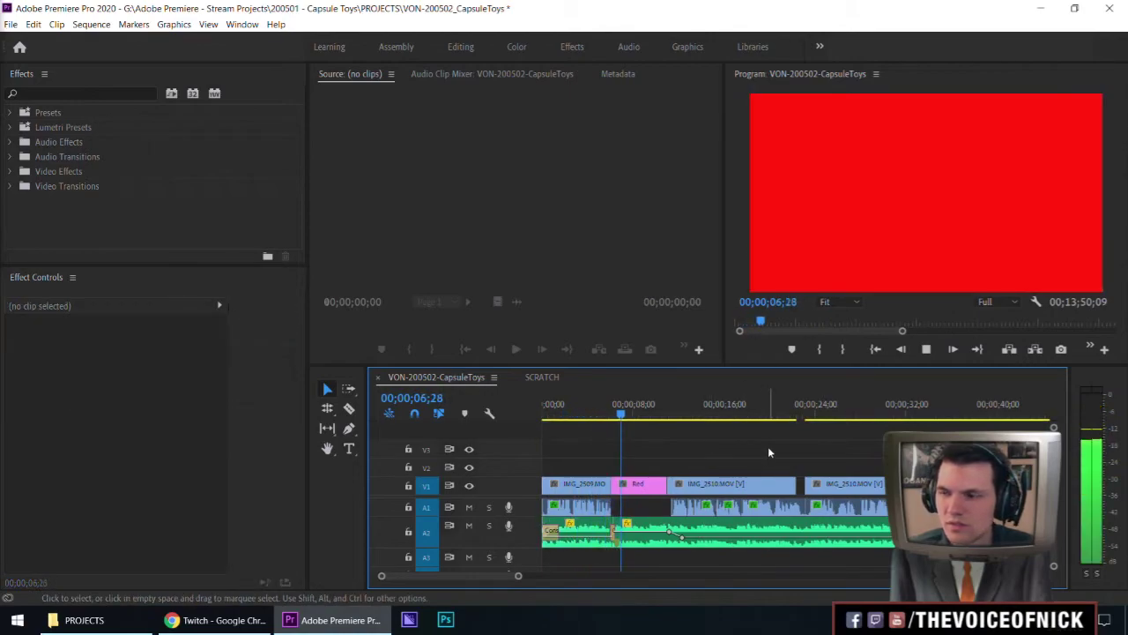
key(minus)
key(equal)
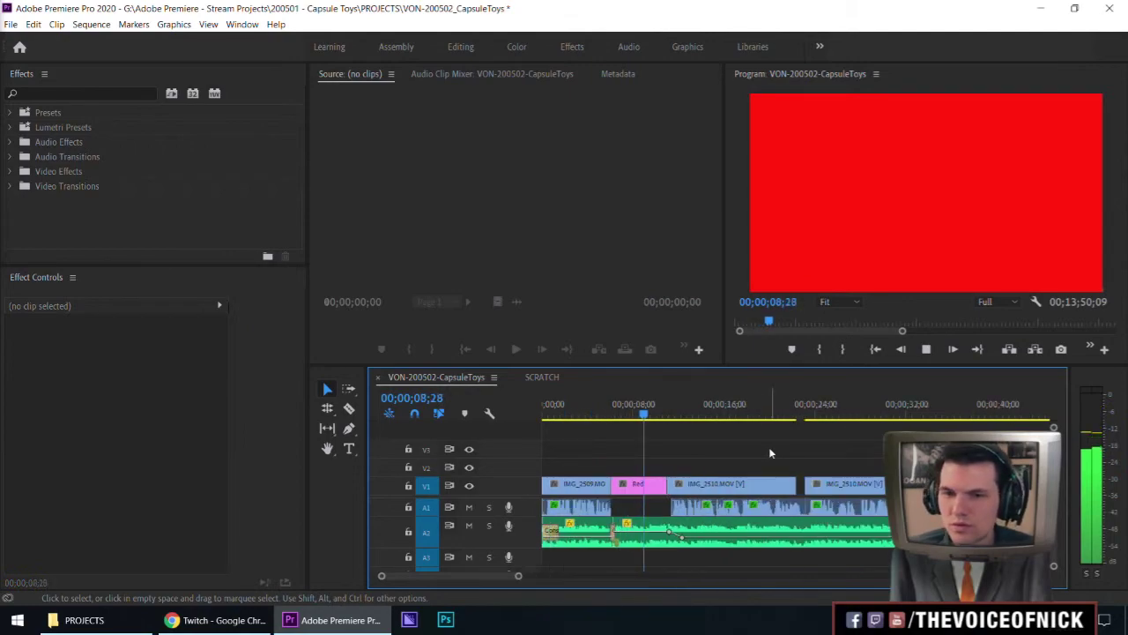
mouse_move(845, 431)
mouse_down()
mouse_move(783, 437)
mouse_move(838, 435)
mouse_up()
key(minus)
key(equal)
key(equal)
key(equal)
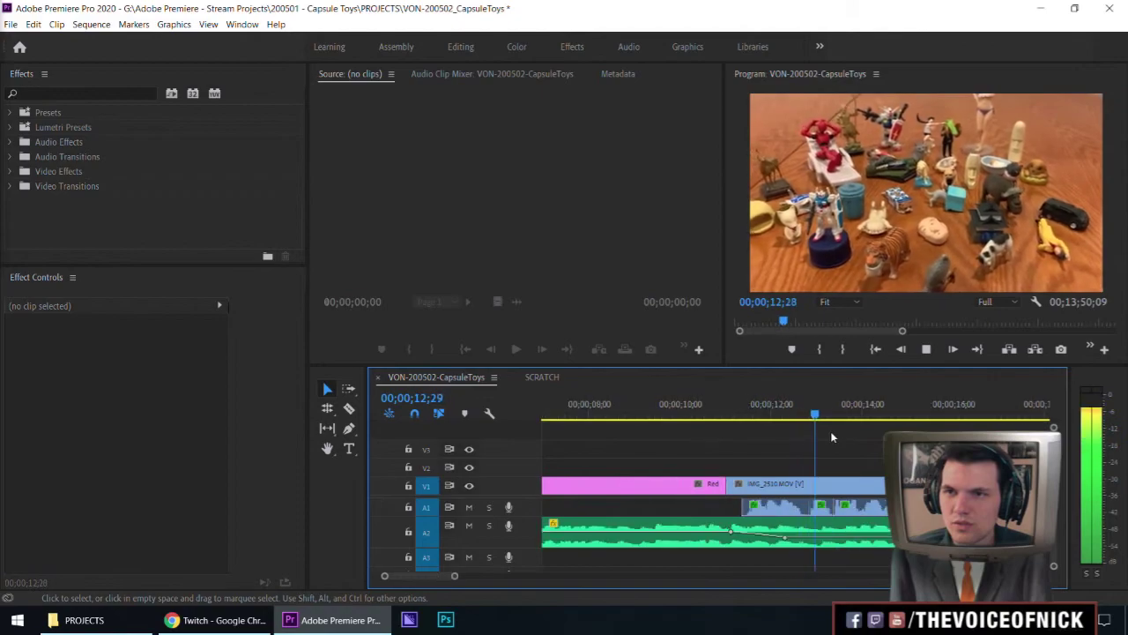
key(minus)
key(minus)
key(minus)
key(space)
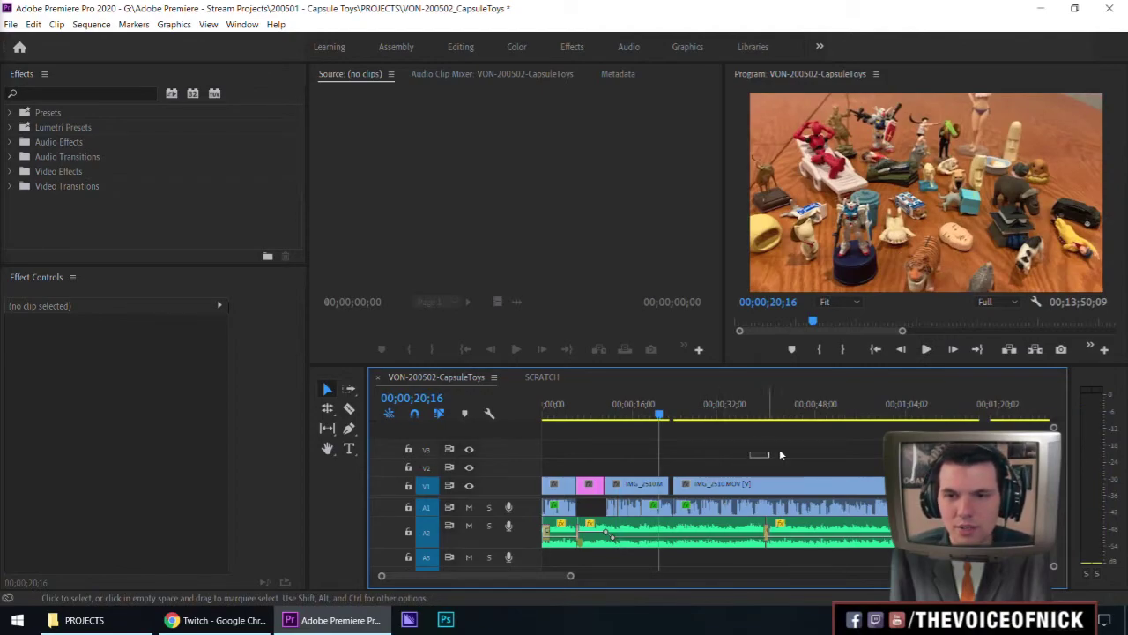
Examine how far the A2 music reaches along the whole sequence, and play from about 00;02;46 near its end.
key(minus)
key(minus)
key(minus)
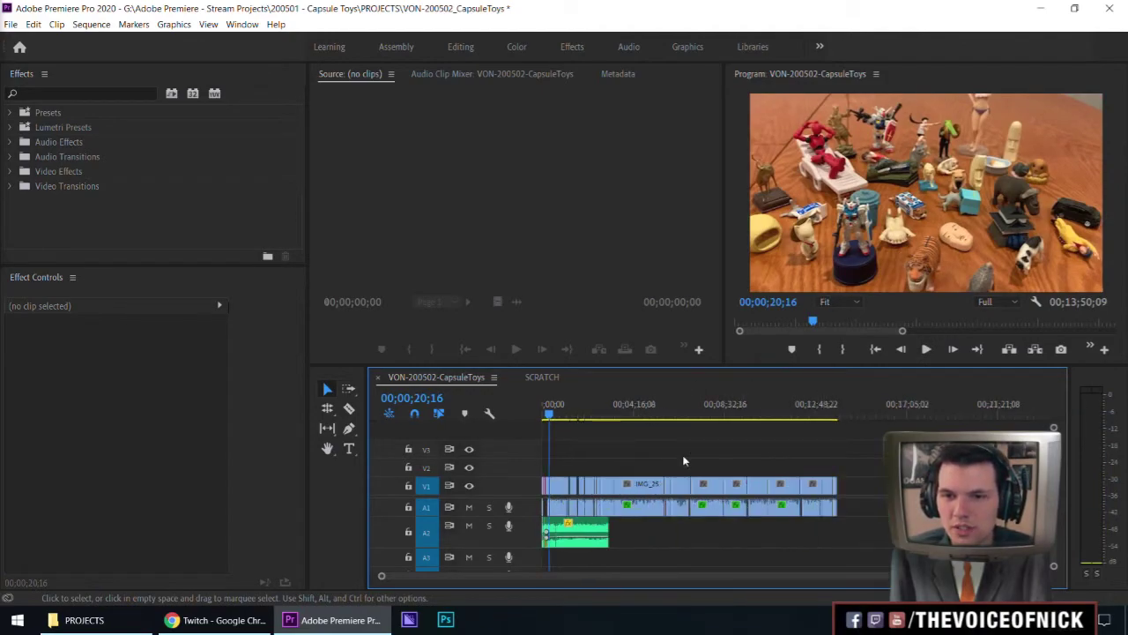
drag(610, 531, 791, 528)
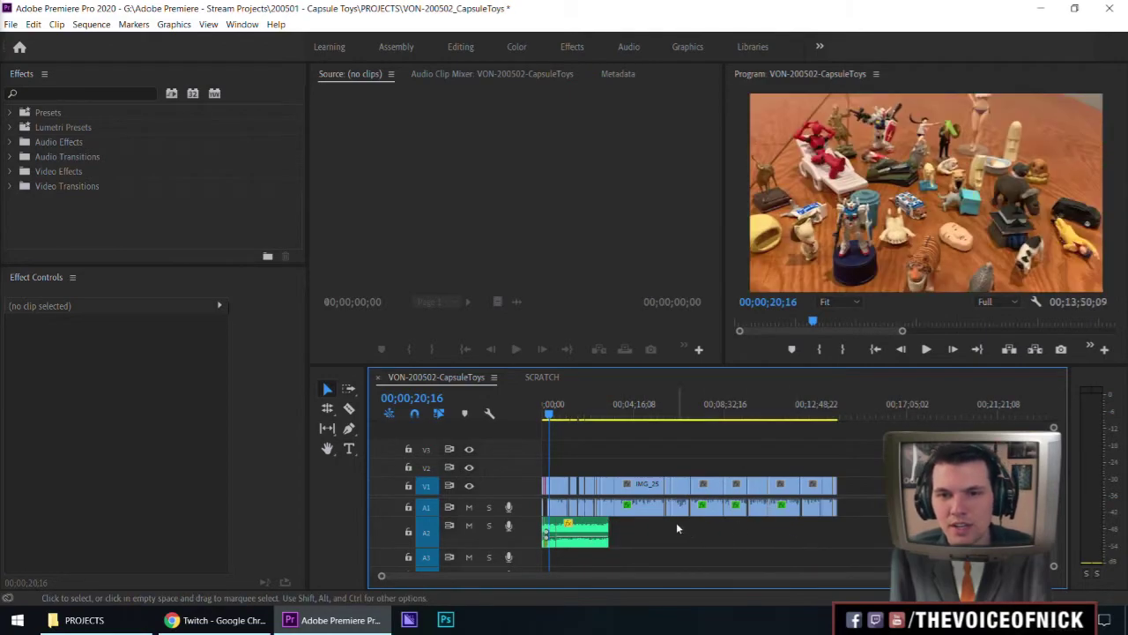
click(591, 415)
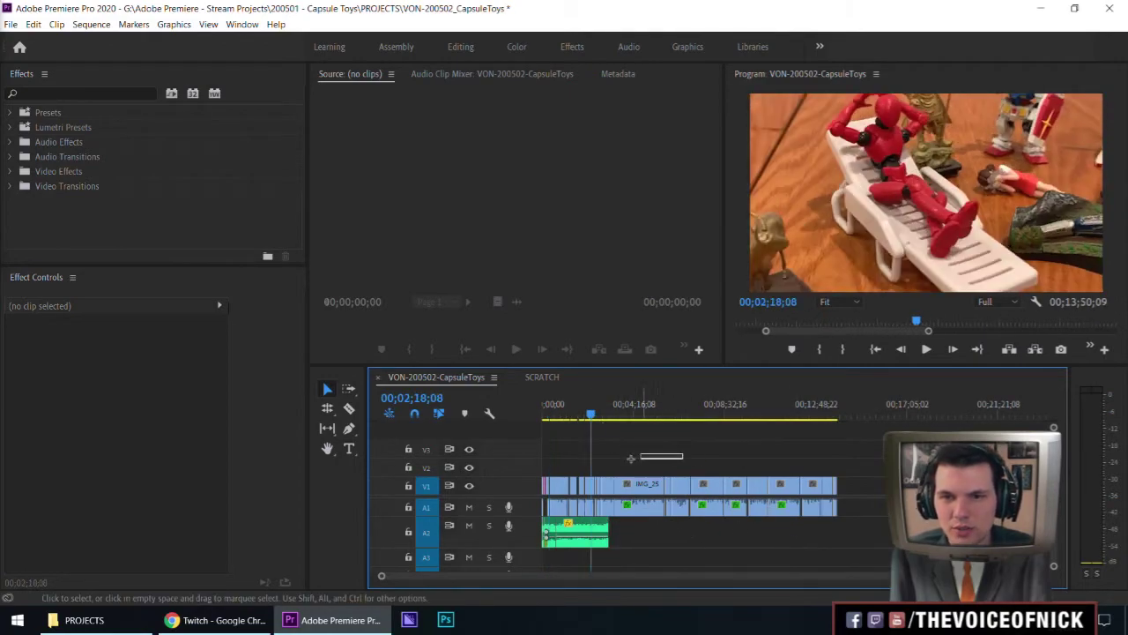
key(equal)
key(equal)
key(equal)
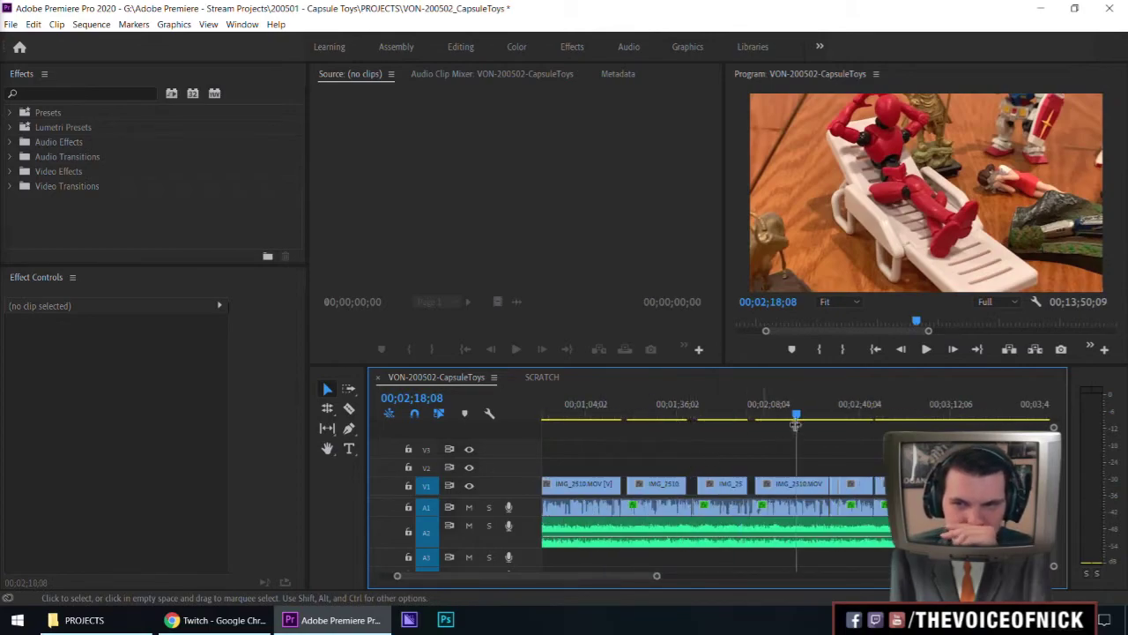
click(881, 418)
key(space)
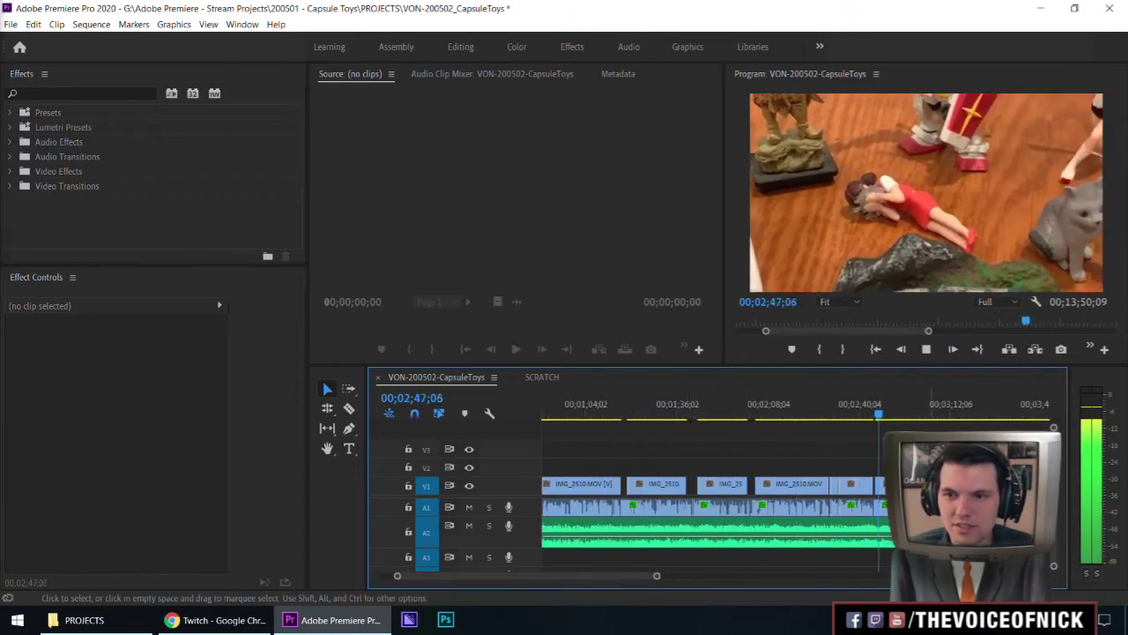
key(equal)
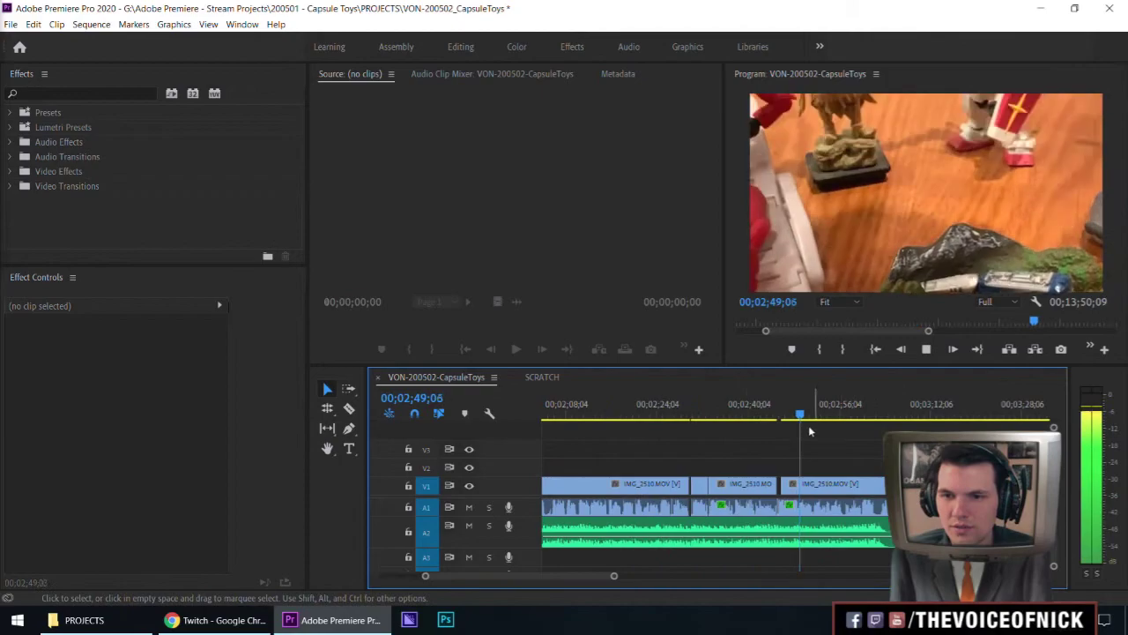
Play the sequence from about 00;02;37 to 00;02;40;05 to listen to the voice with the music.
drag(793, 421, 734, 423)
key(space)
key(equal)
key(equal)
key(equal)
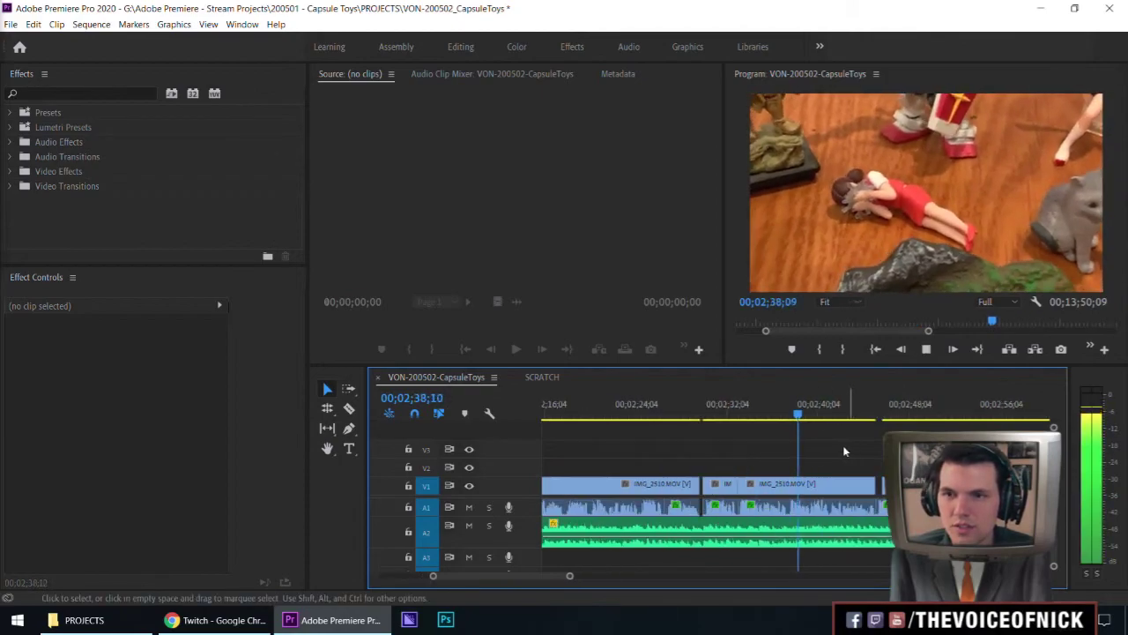
key(minus)
key(minus)
key(minus)
key(space)
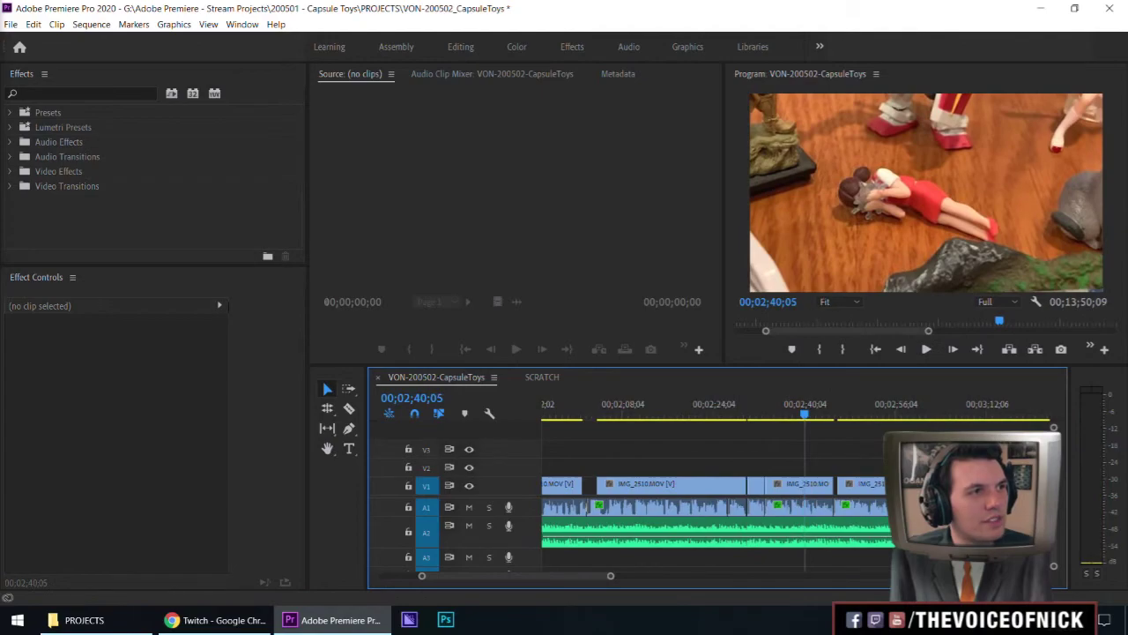
Open Danosongs - Remember the Stars - Bossa Nova.mp3 in the Source Monitor and play it from its start.
key(space)
key(Home)
key(space)
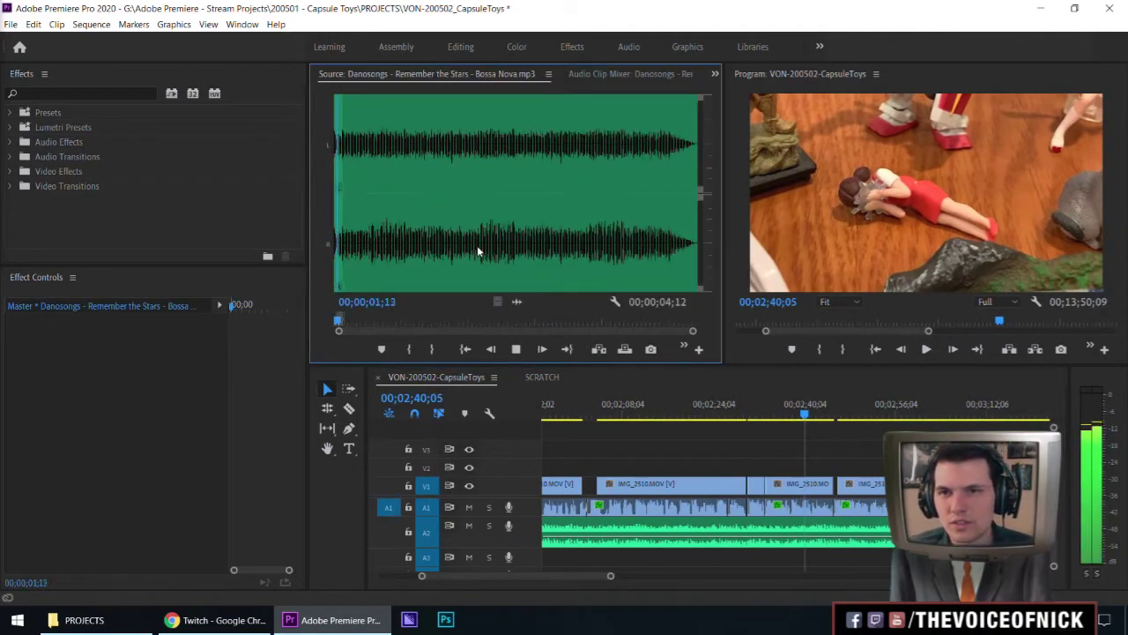
Play the sequence from 00;03;00;14 to check where the A2 music fades out under IMG_2510.MOV.
click(837, 451)
click(920, 415)
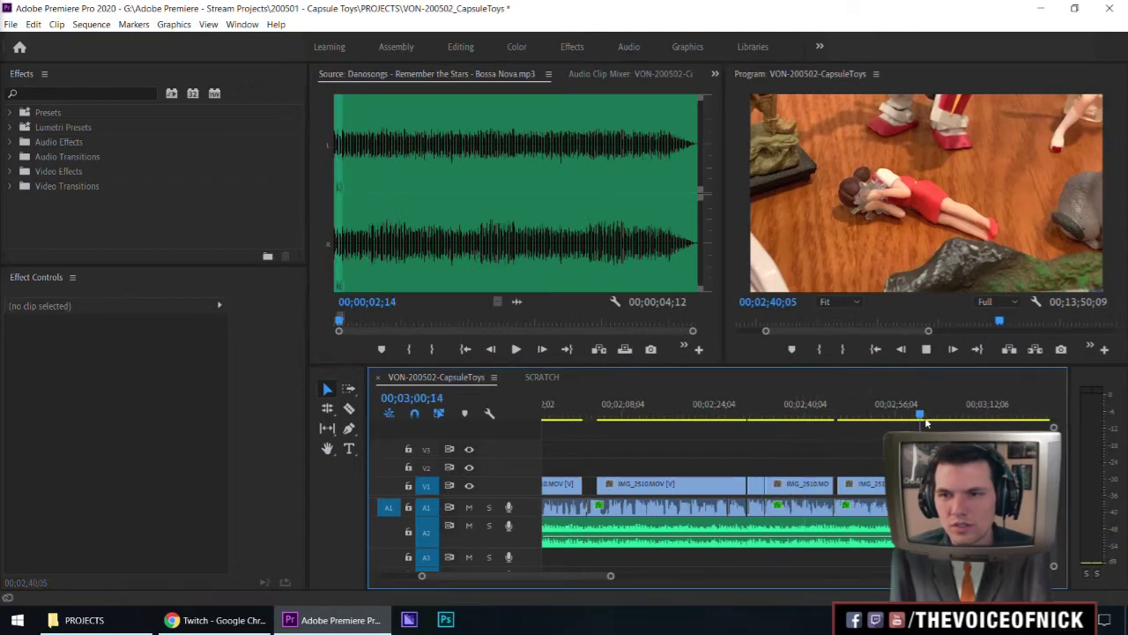
key(equal)
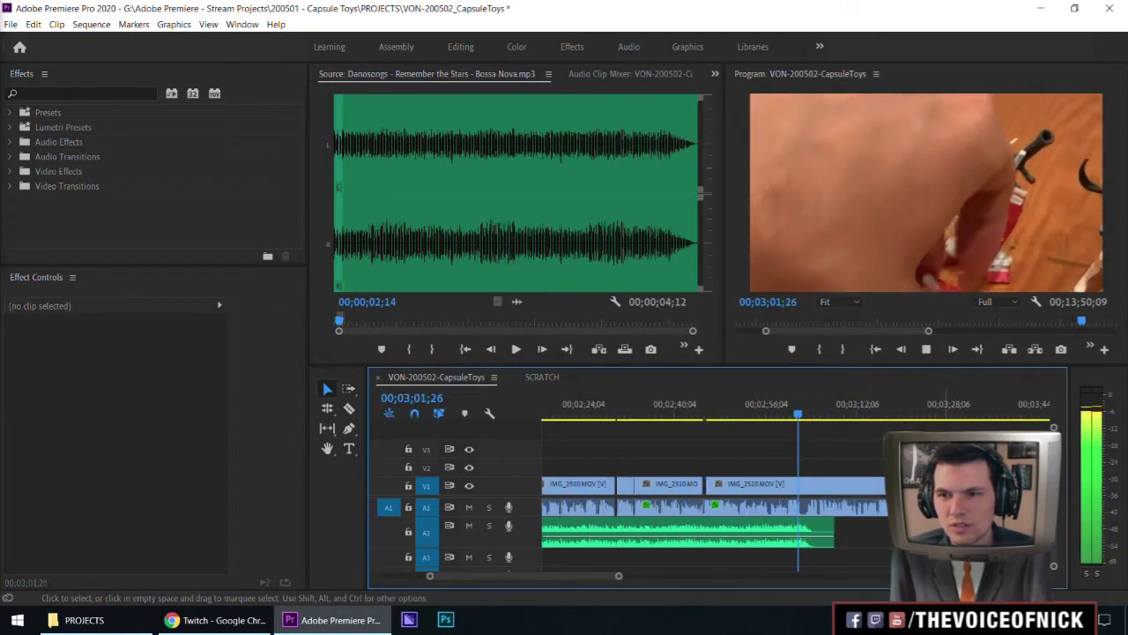
key(minus)
key(minus)
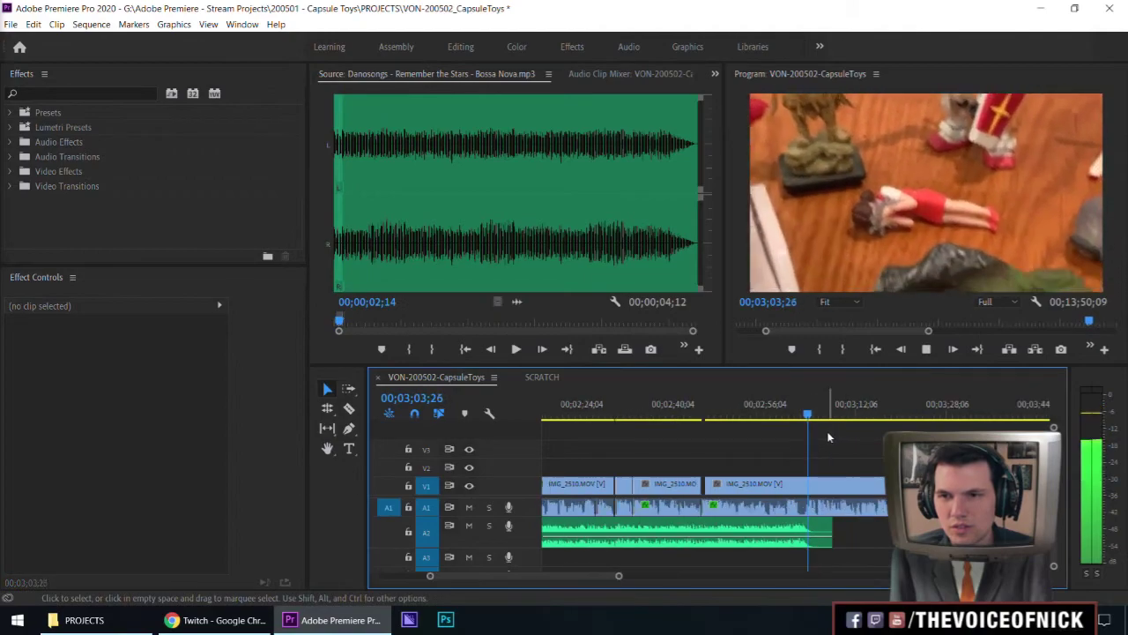
key(minus)
Play the sequence briefly from about 00;01;46;08 and again around 00;02;54 to compare the music in both places.
click(688, 415)
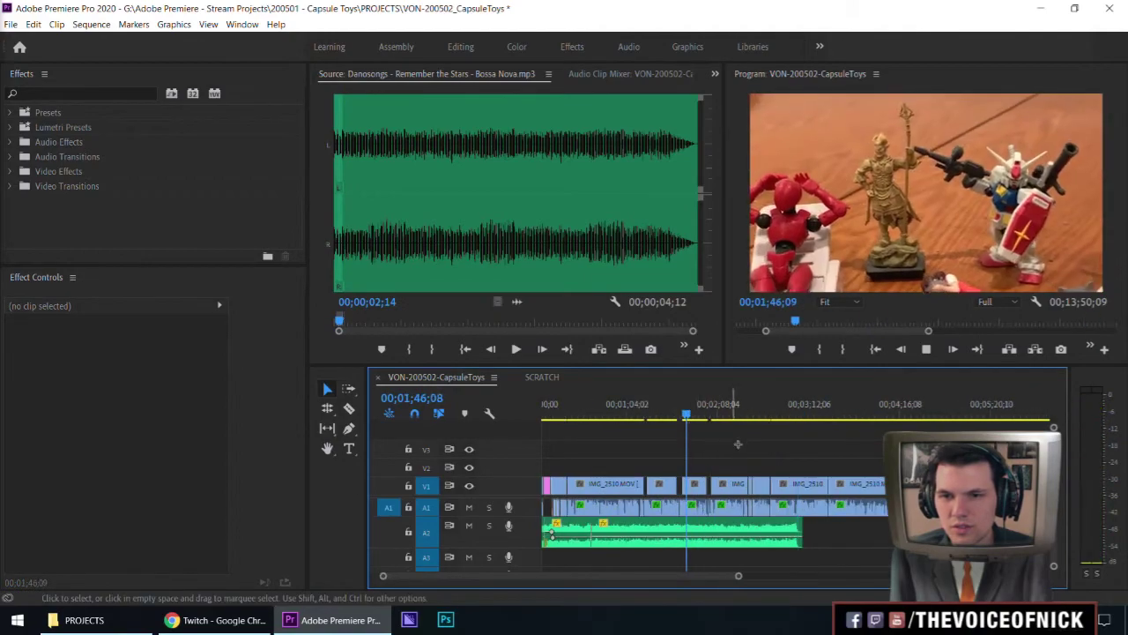
key(equal)
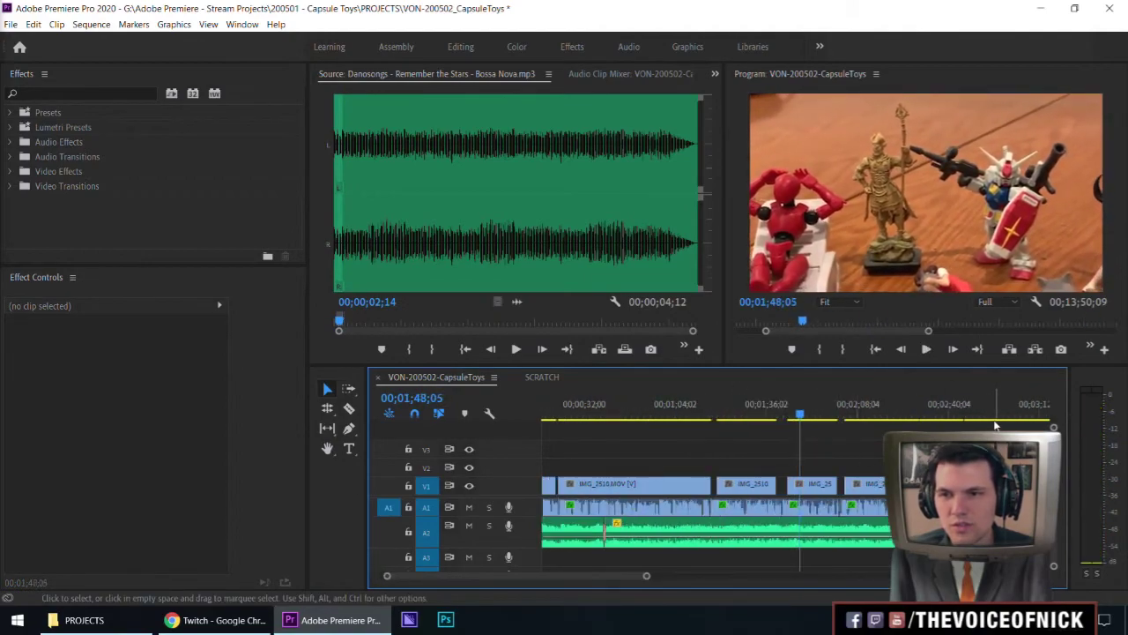
key(minus)
click(788, 414)
key(equal)
key(equal)
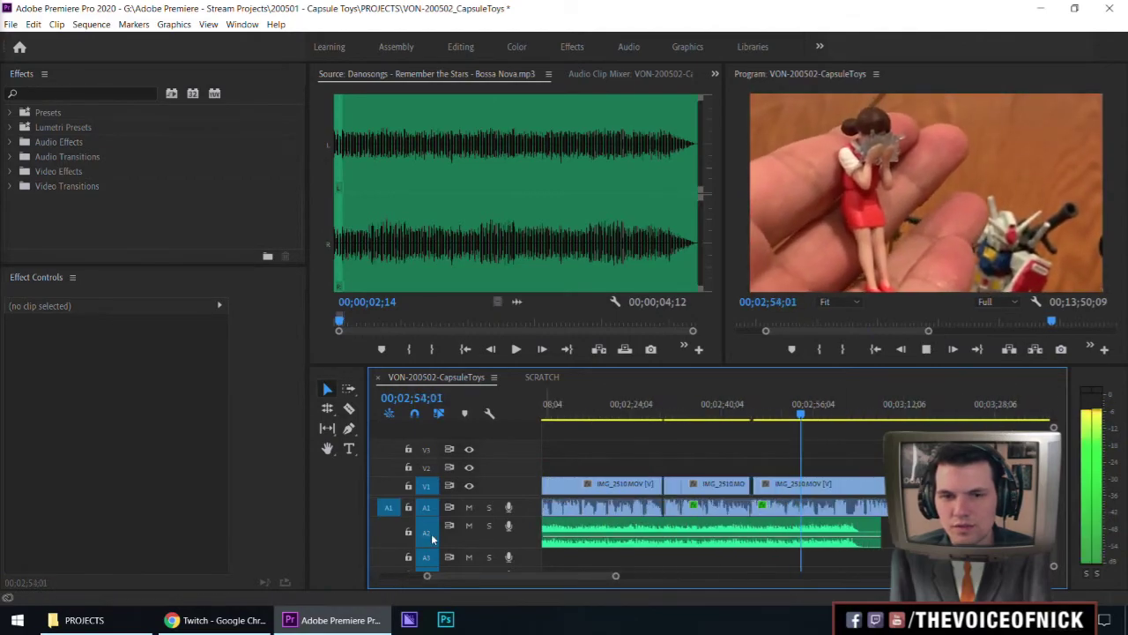
Solo the A2 music track, lock tracks V1 and A1, and play on towards the end of the music.
key(space)
key(space)
key(equal)
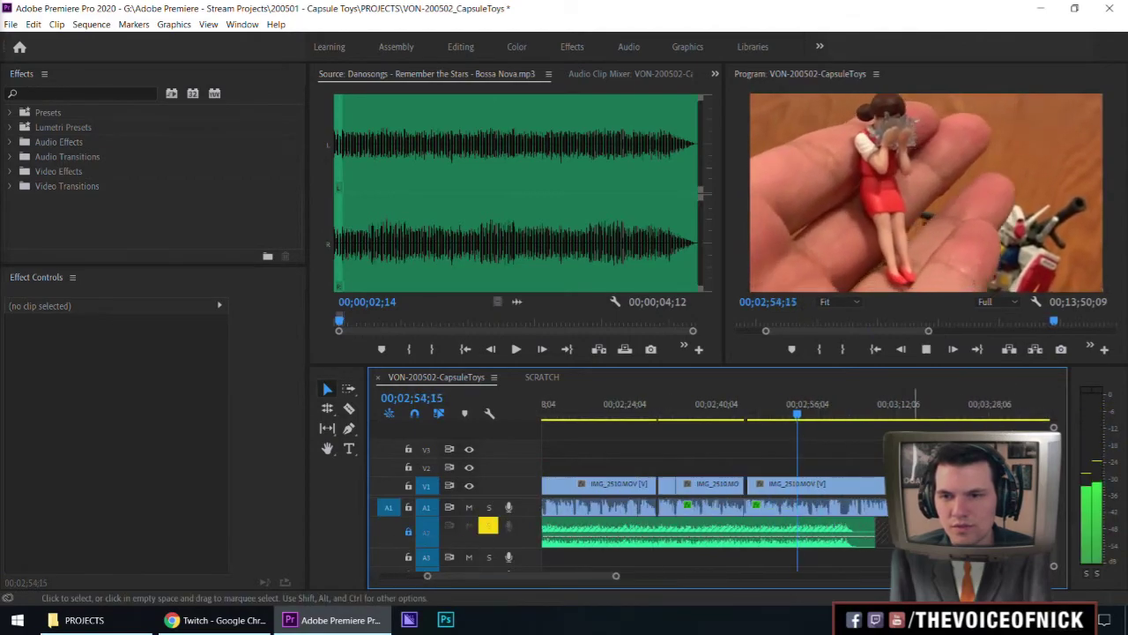
key(minus)
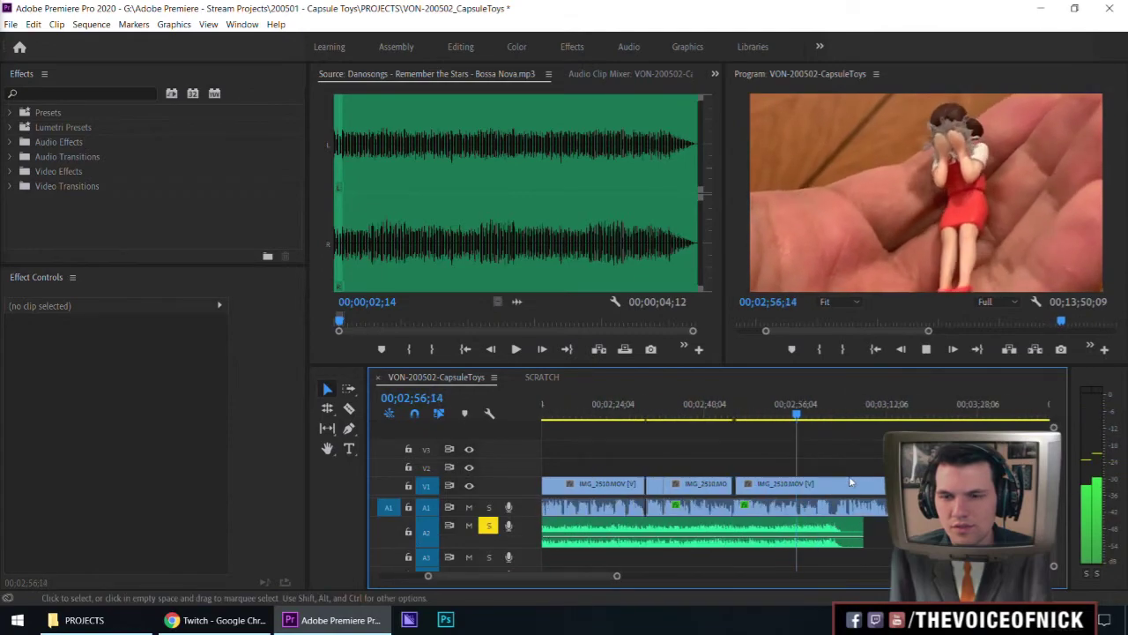
click(408, 507)
click(408, 487)
scroll(714, 494, down, 1)
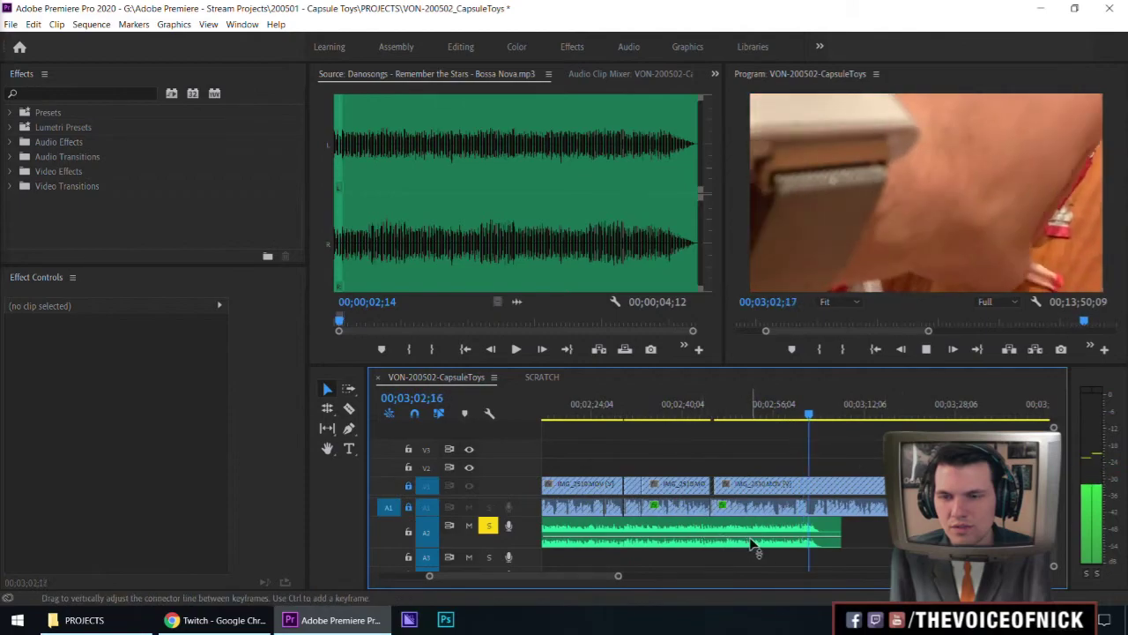
Cut the A2 music at 00;03;03;00 and delete the fading remainder after the cut.
key(minus)
key(equal)
key(space)
click(785, 416)
key(space)
drag(847, 436, 886, 445)
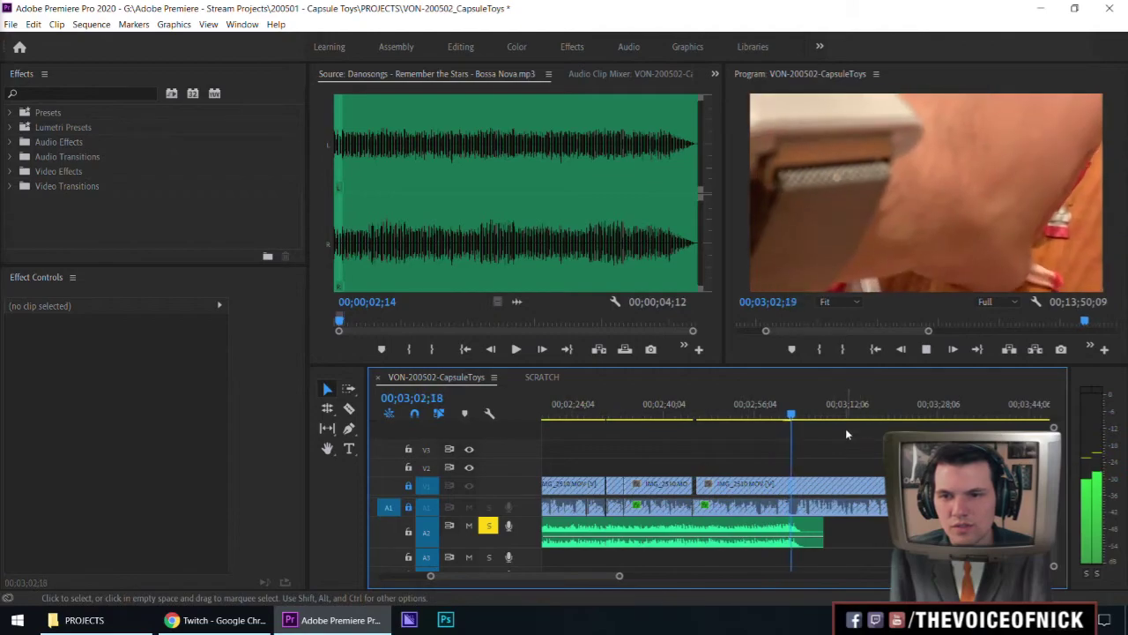
key(space)
key(c)
click(790, 547)
key(v)
click(806, 534)
key(Delete)
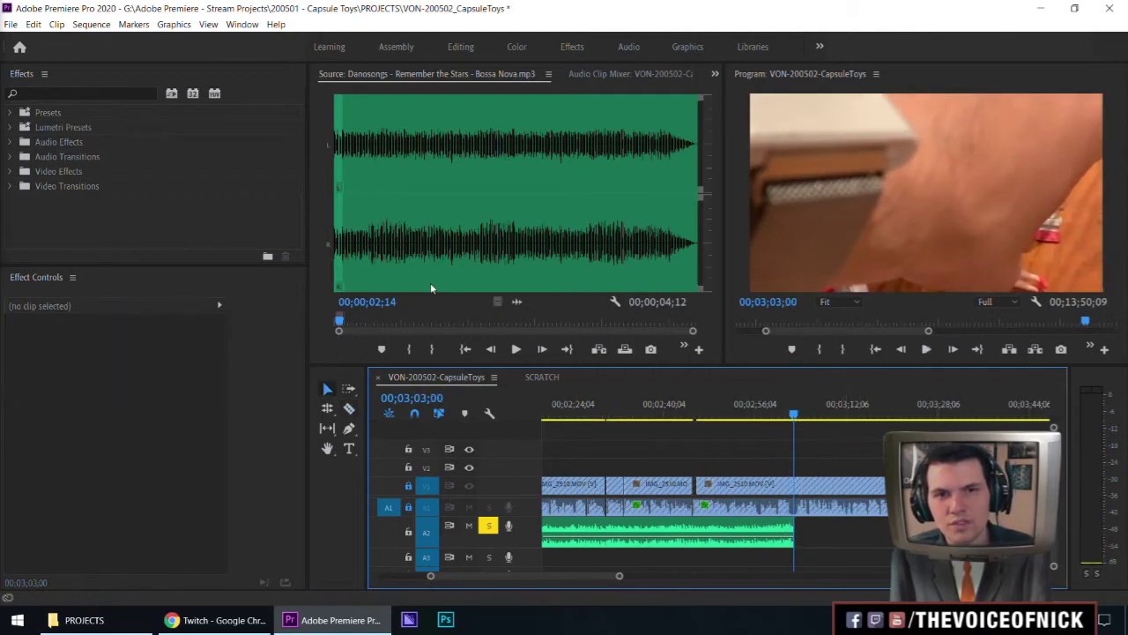
Clear the In and Out points of the Bossa Nova source track and place its audio on A2 directly after the cut at 00;03;03;00.
right_click(482, 259)
click(511, 396)
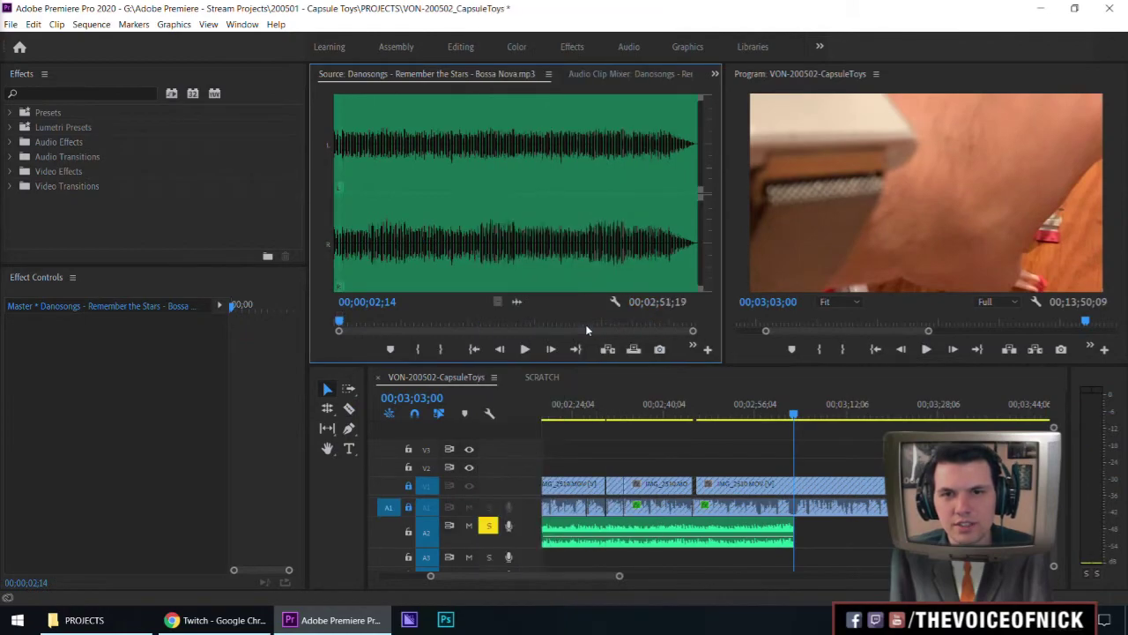
drag(516, 302, 816, 537)
Play the soloed music across the A2 join at 00;03;03;00, then replay the passage leading up to it.
key(space)
drag(800, 417, 853, 440)
key(space)
key(minus)
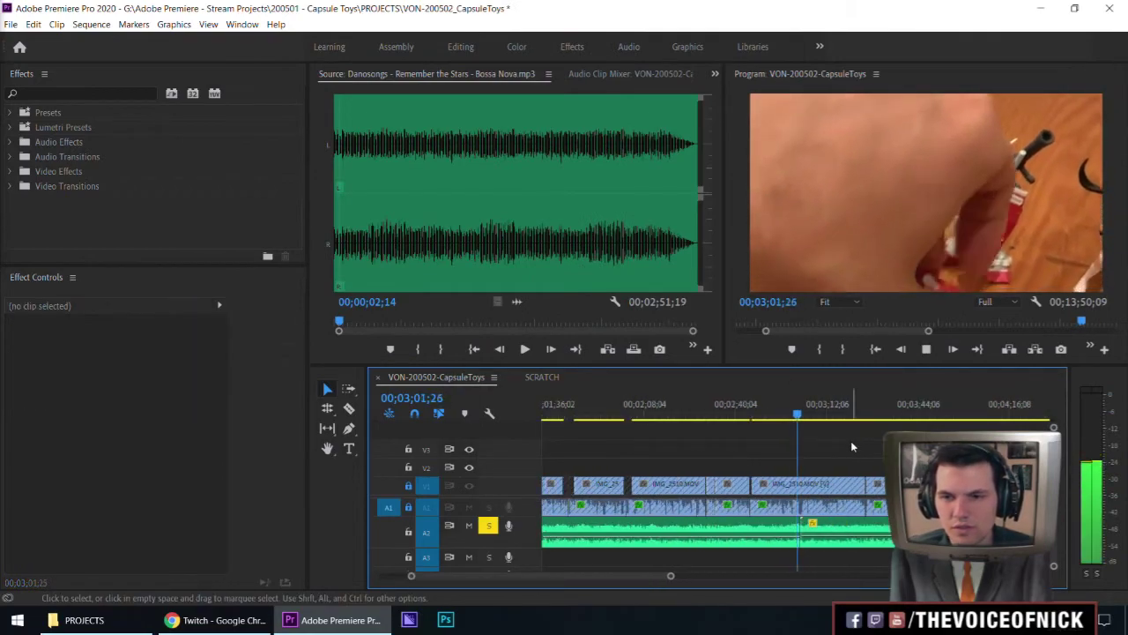
key(equal)
key(equal)
key(equal)
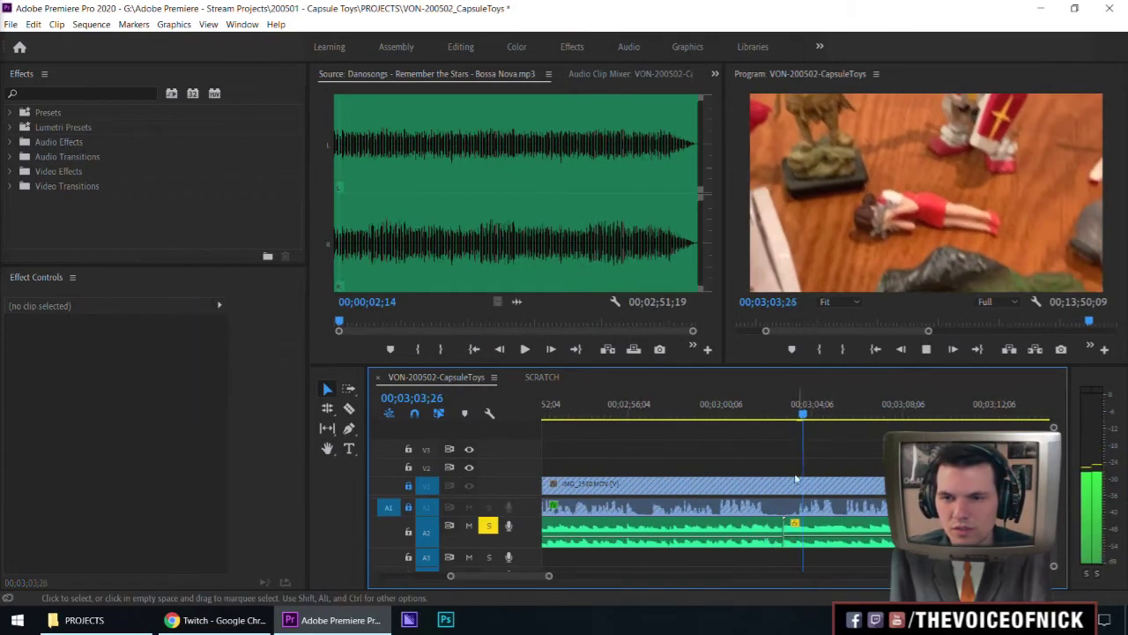
key(equal)
key(minus)
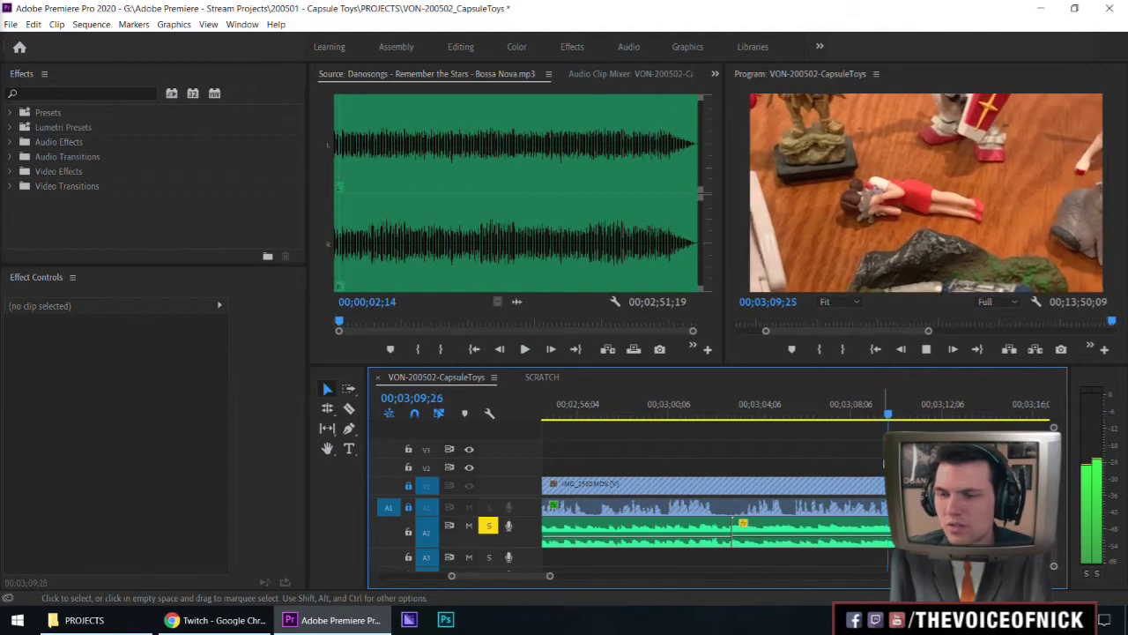
key(space)
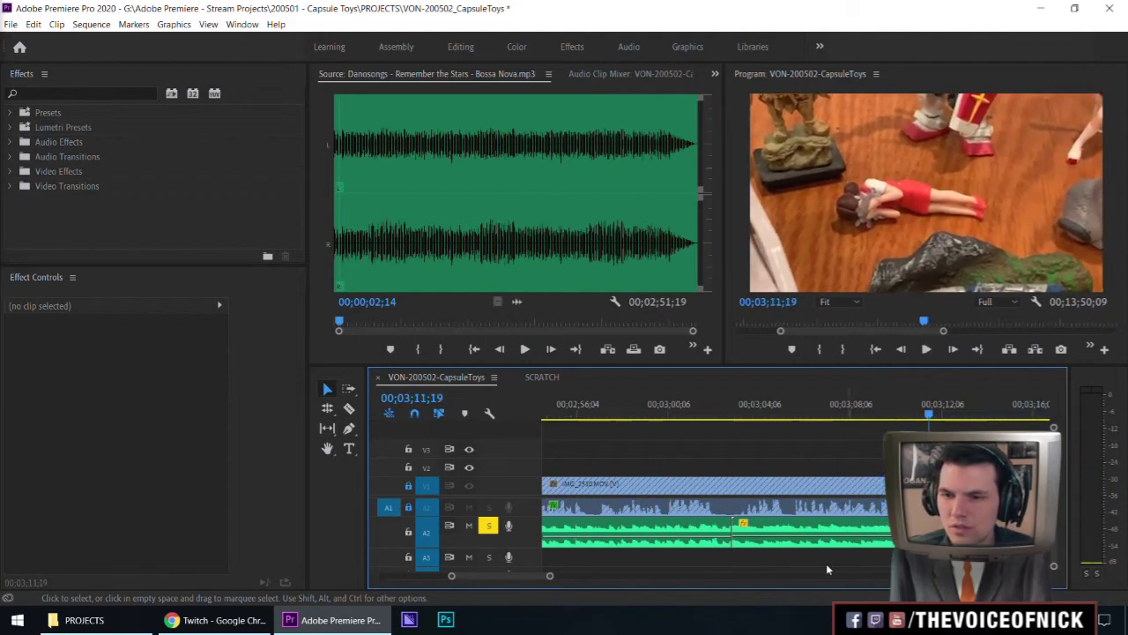
drag(855, 527, 742, 531)
drag(720, 412, 643, 418)
drag(763, 457, 835, 448)
scroll(836, 447, up, 3)
key(space)
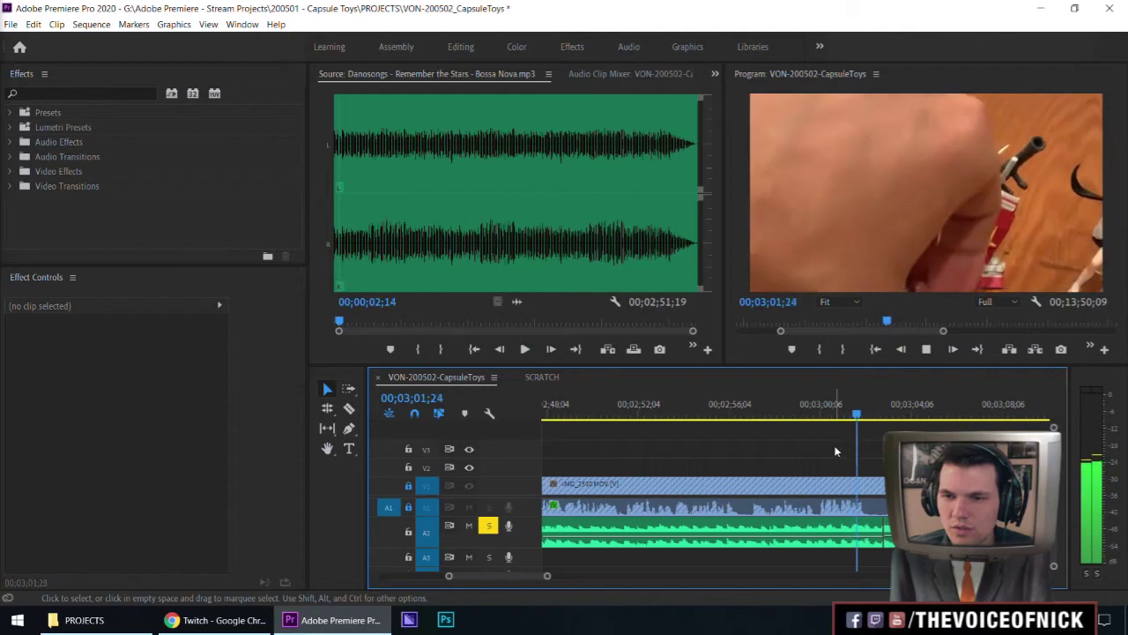
Move the second A2 music clip earlier to start at about 00;02;54;04, overwriting the end of the first, and play across the join.
click(575, 409)
scroll(749, 451, up, 3)
scroll(836, 450, down, 6)
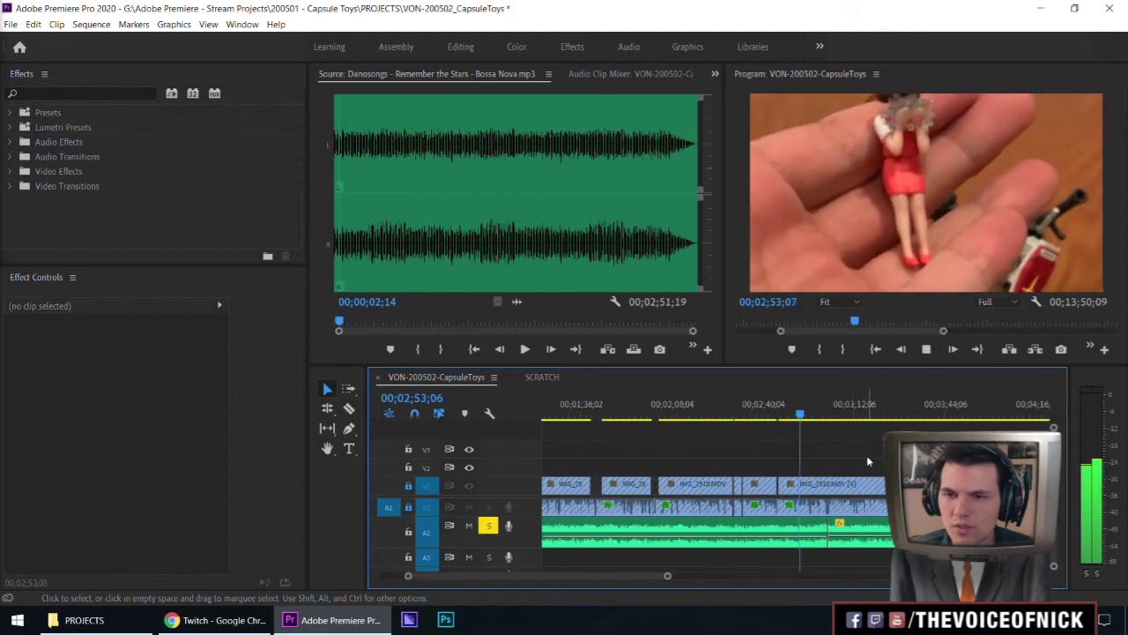
key(space)
key(equal)
key(equal)
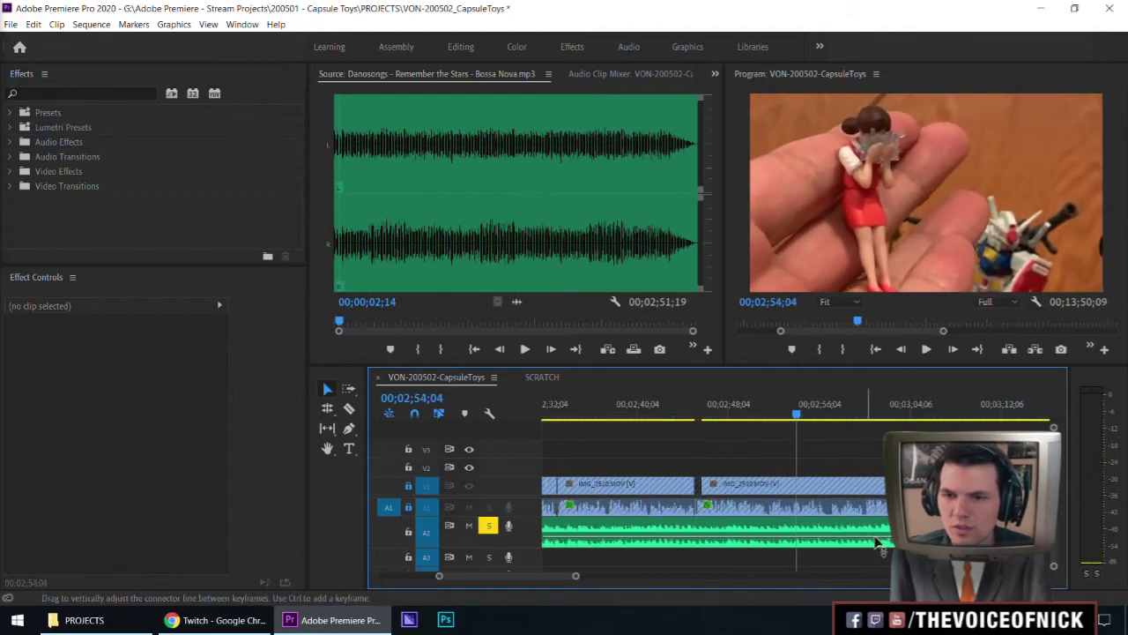
drag(945, 534, 837, 532)
key(space)
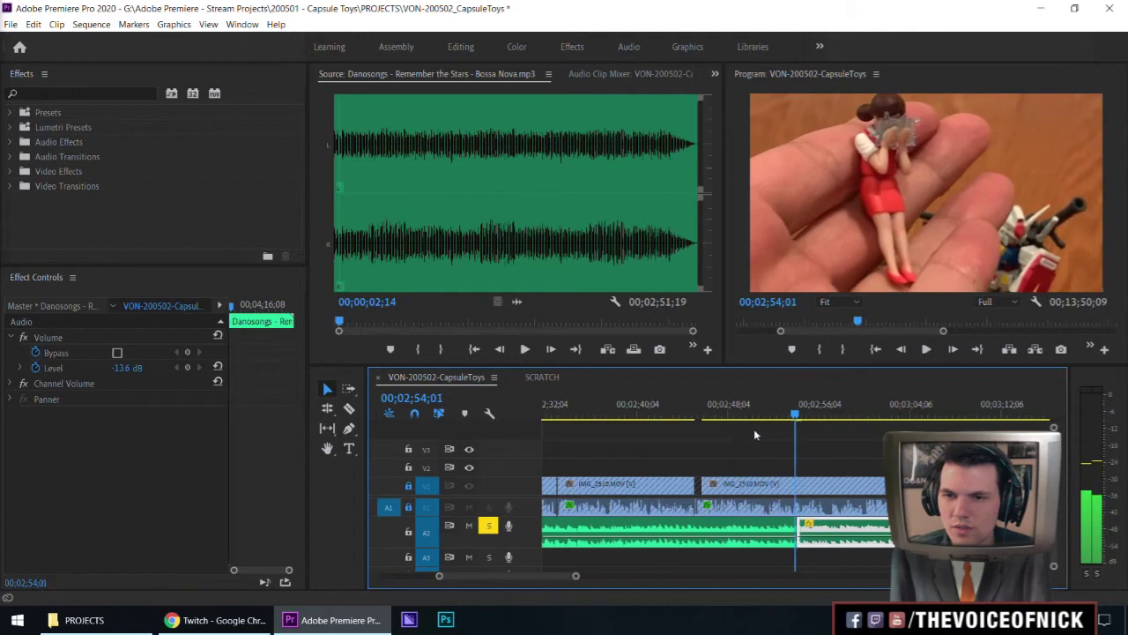
click(754, 412)
click(820, 506)
key(space)
Apply the default Constant Power crossfade to the A2 join near 00;02;54;04 and set its duration to 00;00;01;00.
right_click(797, 528)
click(846, 508)
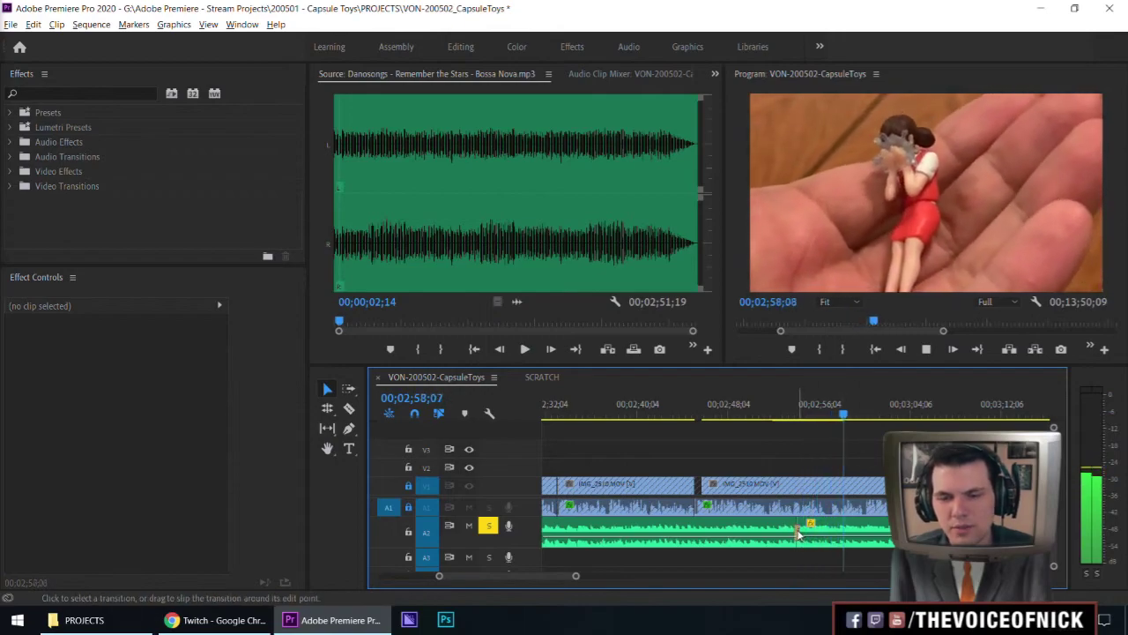
key(minus)
key(equal)
key(equal)
key(equal)
key(minus)
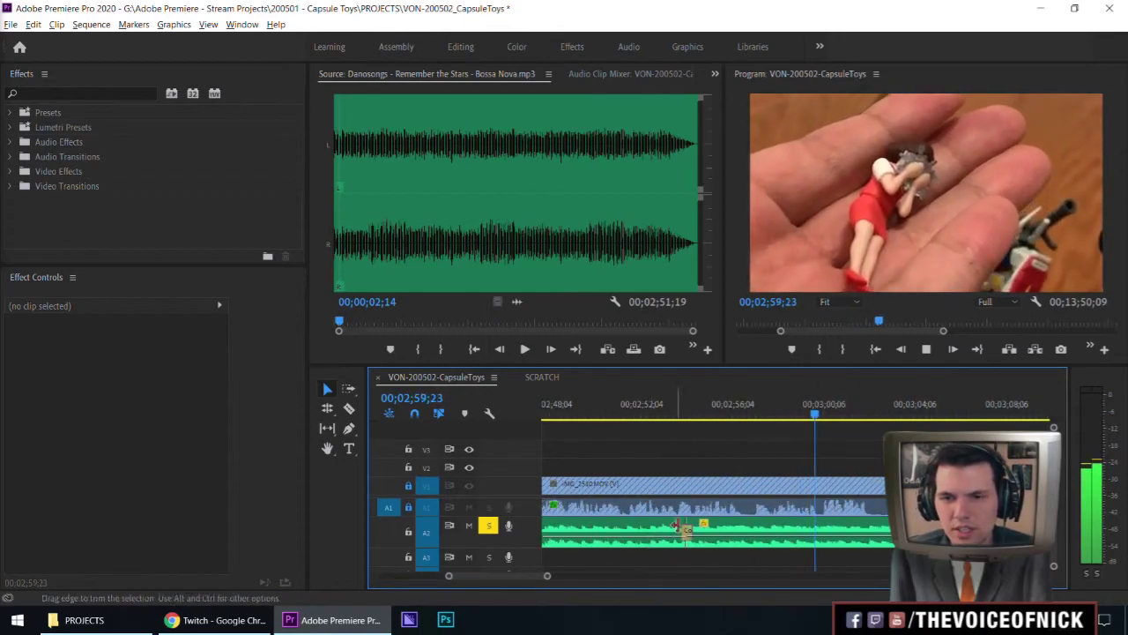
double_click(688, 532)
text(100)
key(Return)
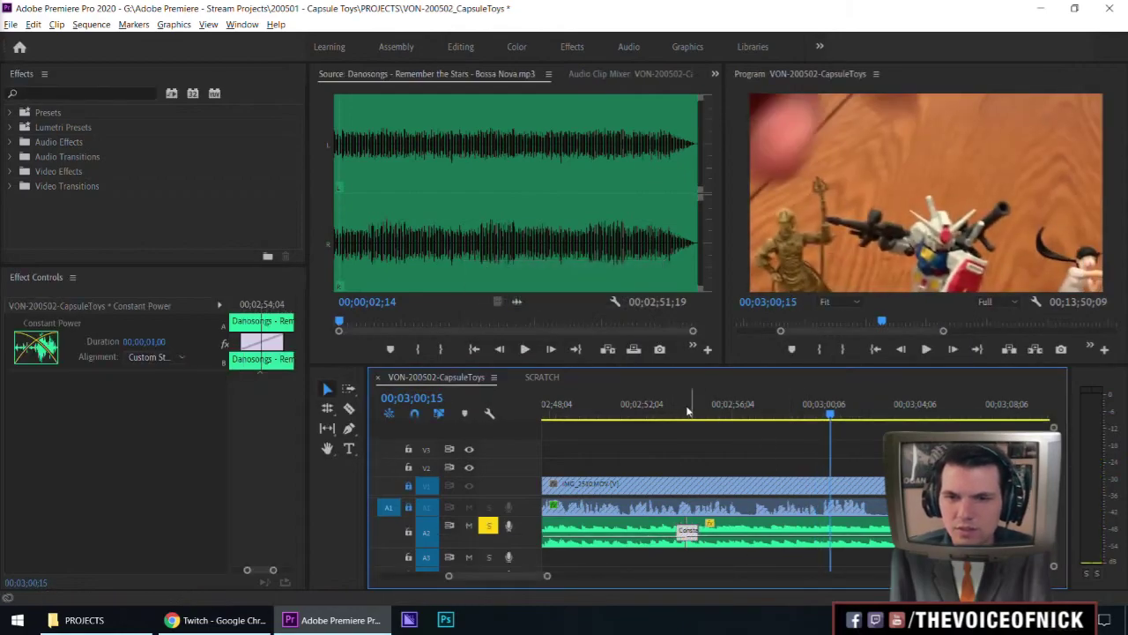
Replay the soloed A2 music through the new crossfade, starting a few seconds before it.
drag(687, 407, 629, 409)
click(755, 457)
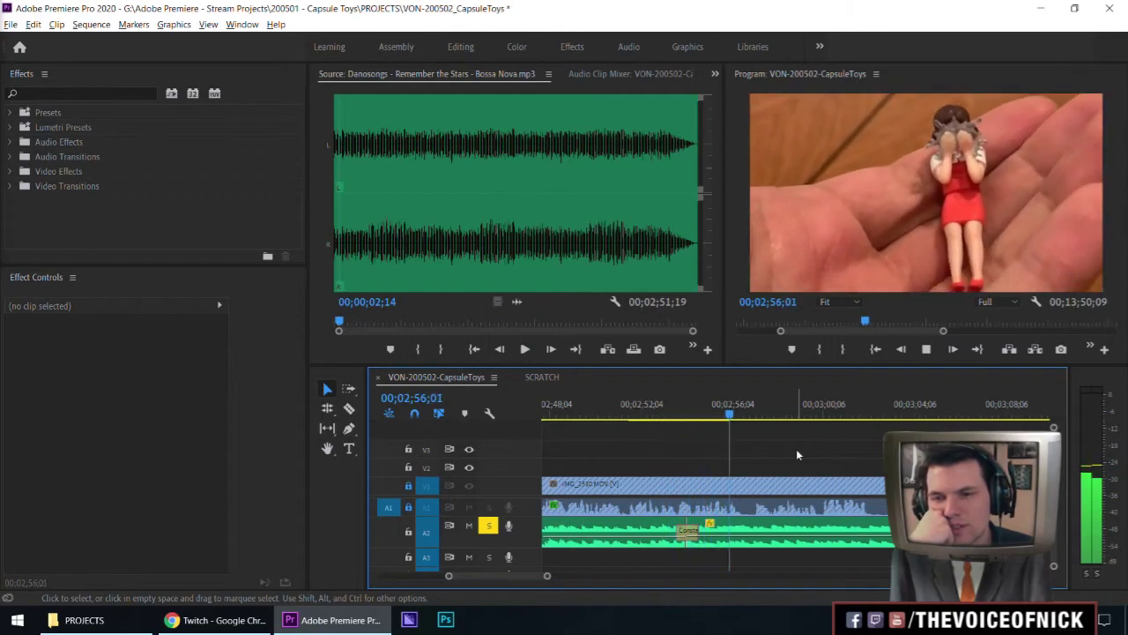
key(minus)
click(742, 425)
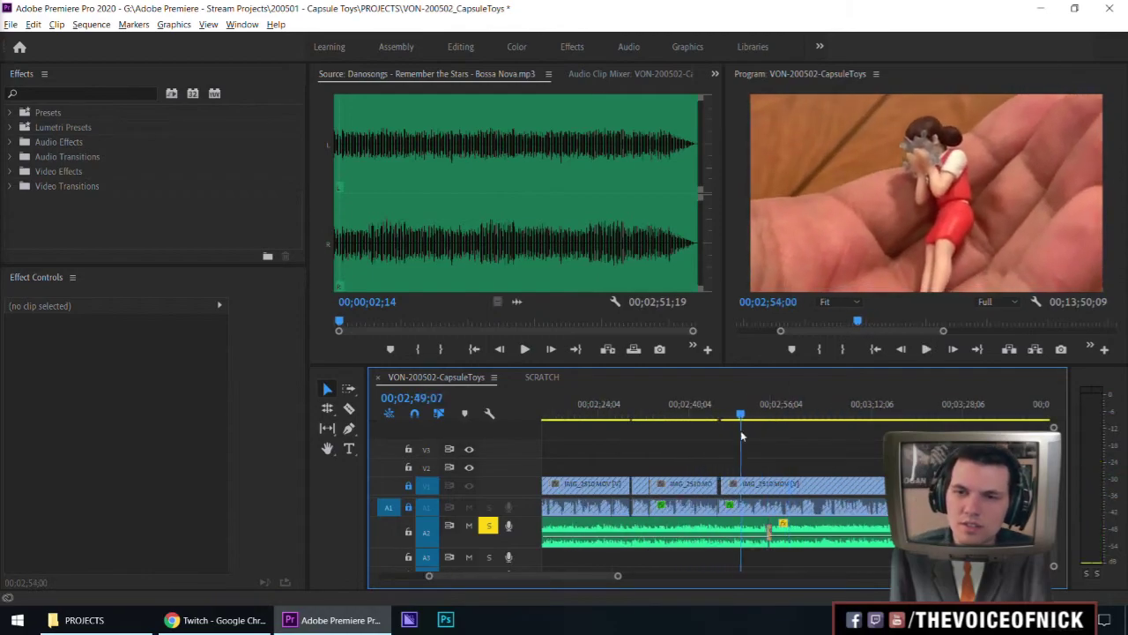
key(minus)
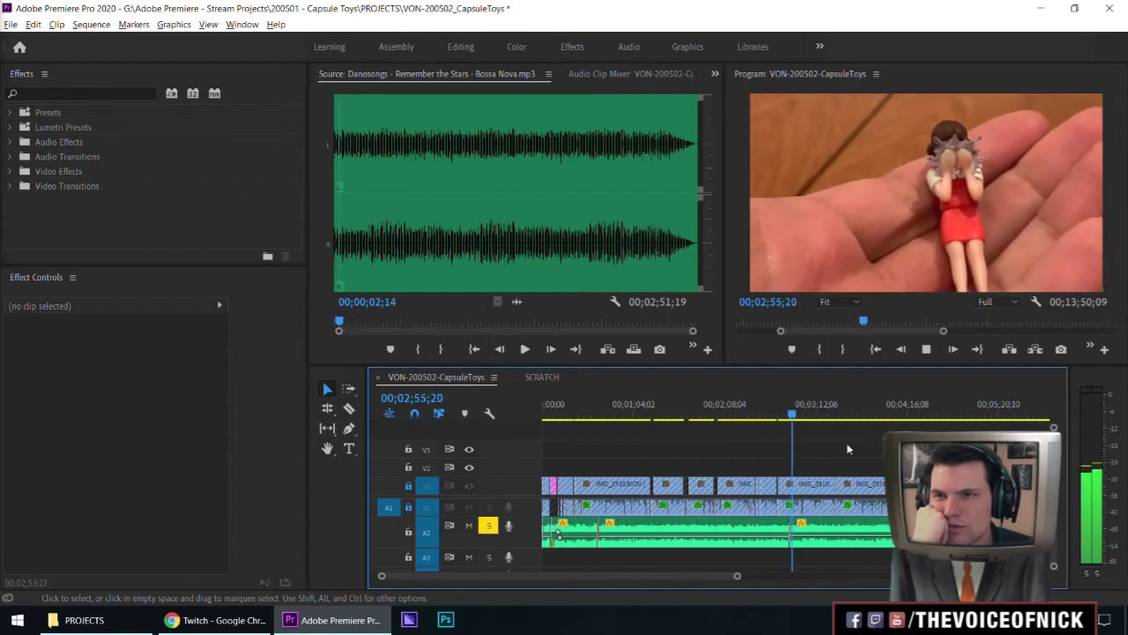
key(minus)
key(equal)
key(equal)
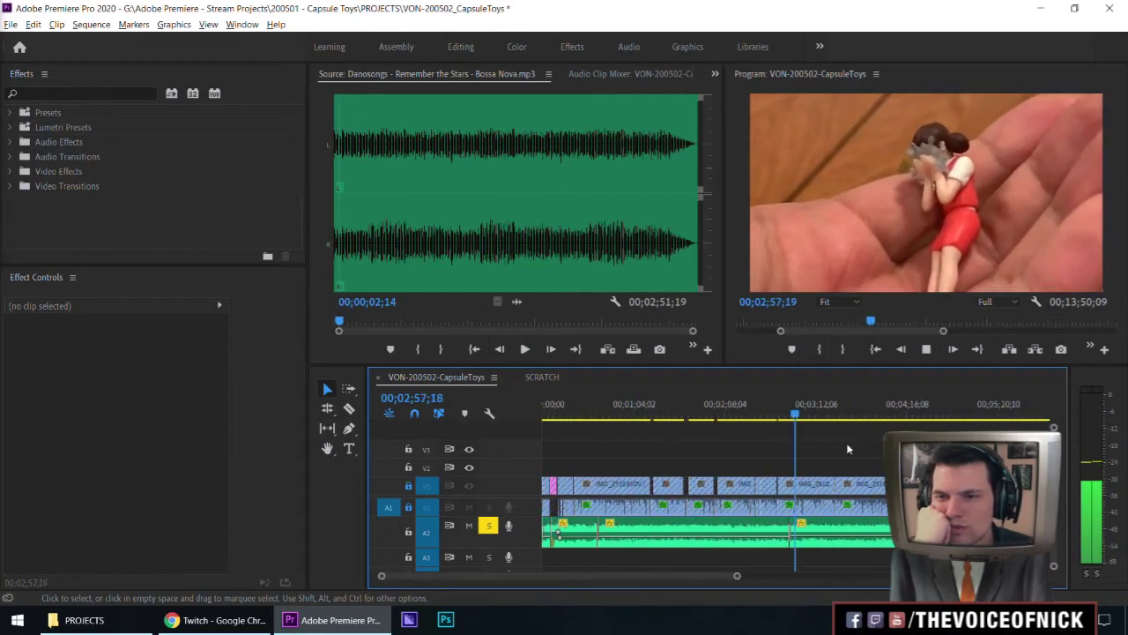
Turn off solo on A2, unlock tracks A1 and V1, and play on with the voice and music together.
click(488, 525)
click(408, 506)
click(408, 486)
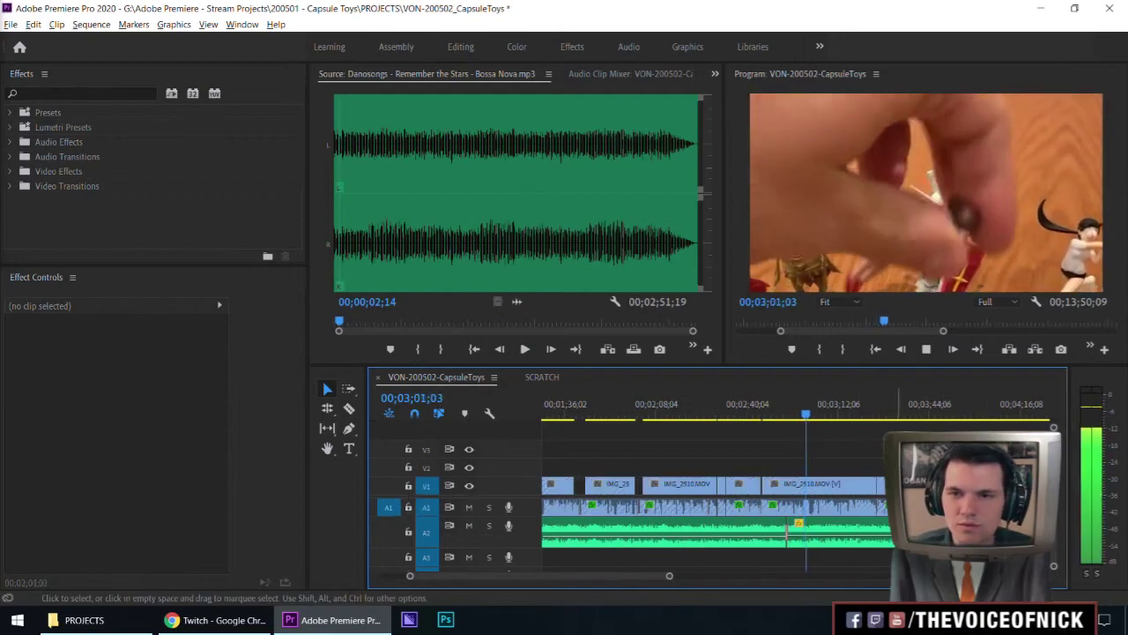
key(minus)
key(equal)
key(equal)
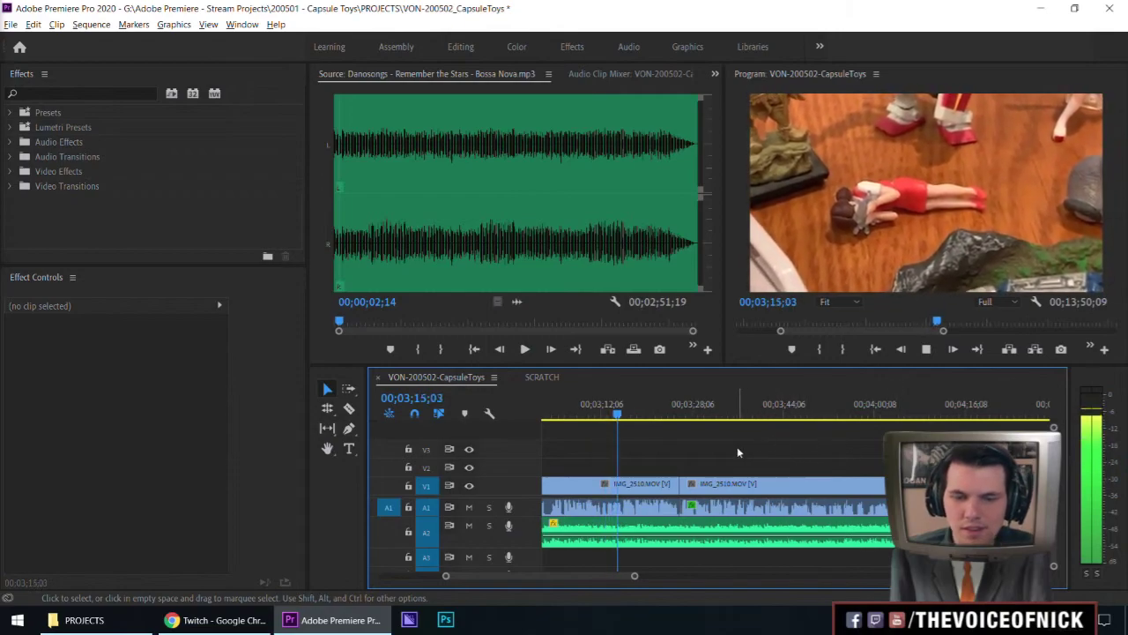
Lower the volume level of the second A2 music clip to about -15.2 dB, then deselect the clip.
key(minus)
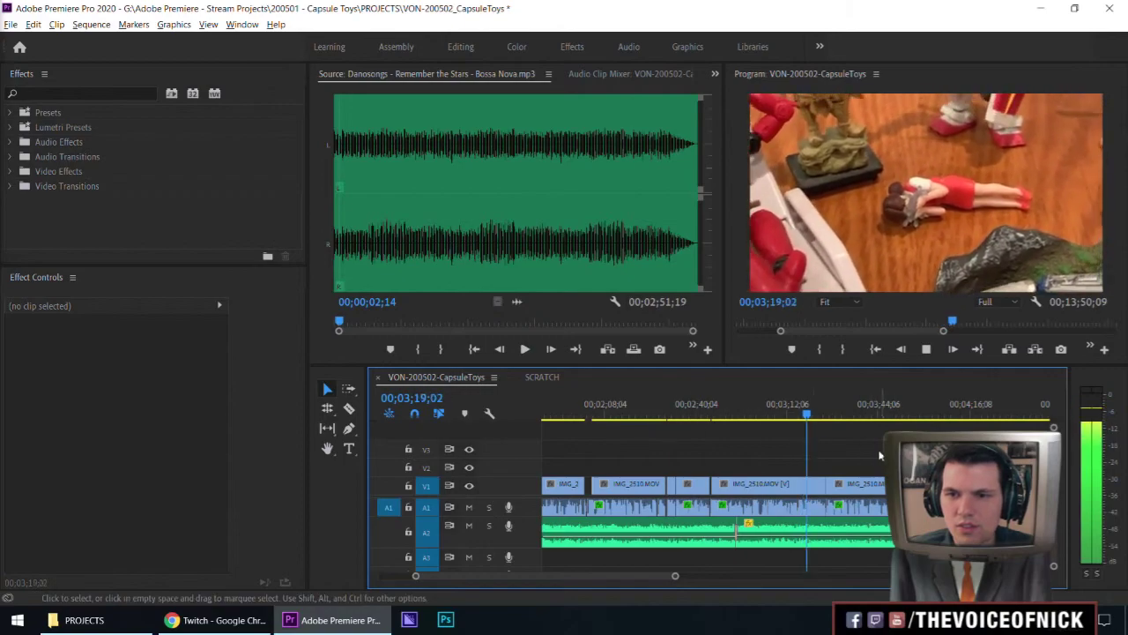
key(equal)
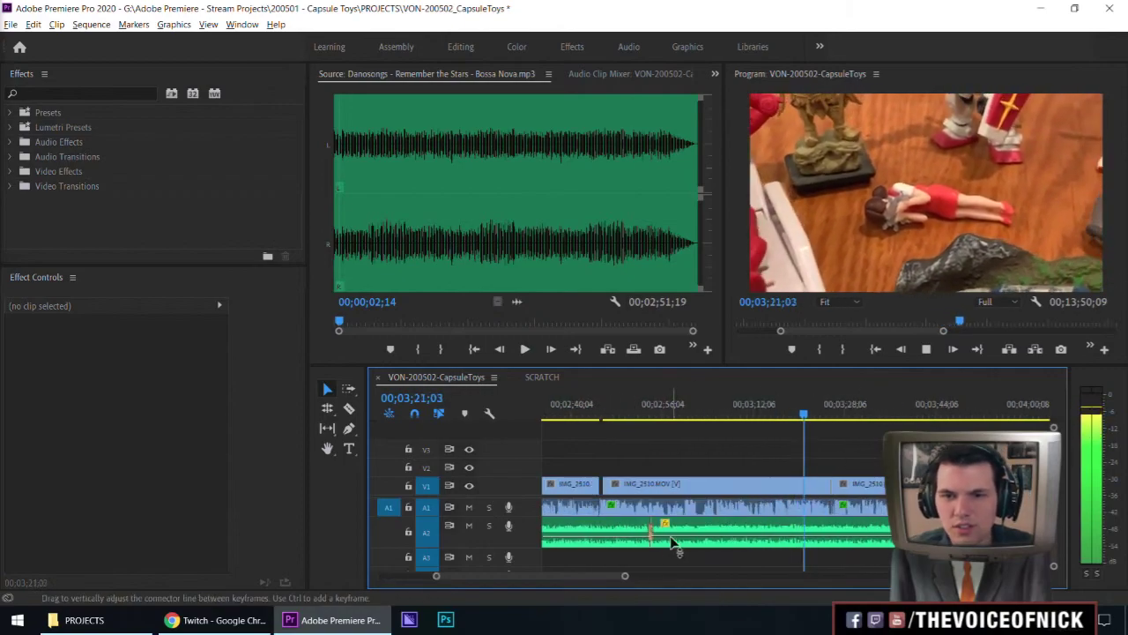
drag(677, 546, 677, 553)
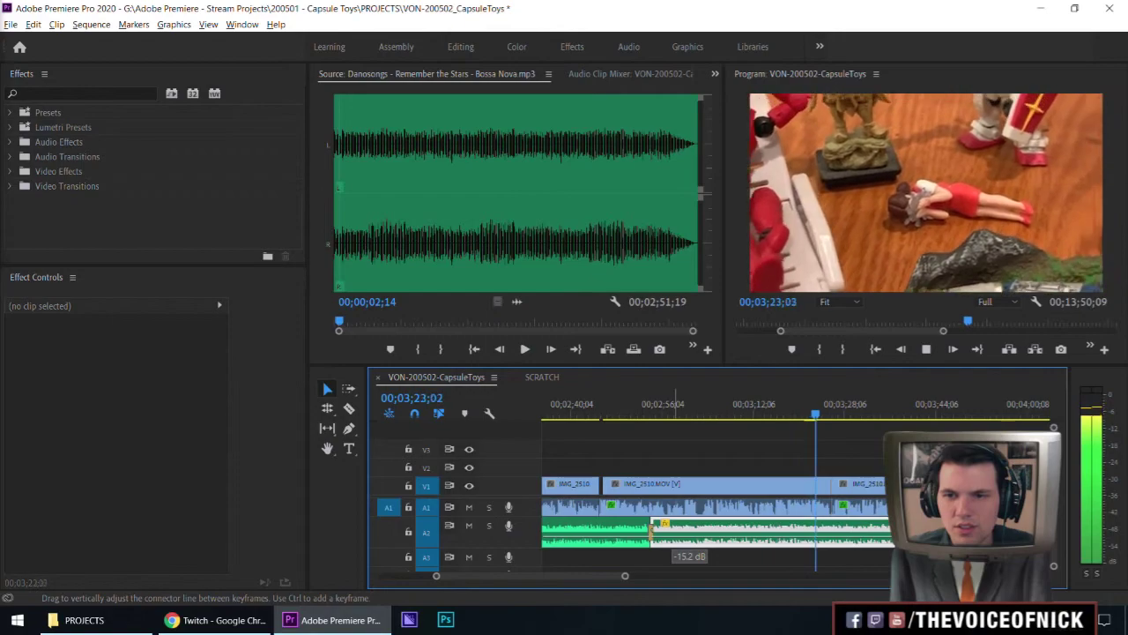
key(ctrl+shift+a)
key(minus)
key(equal)
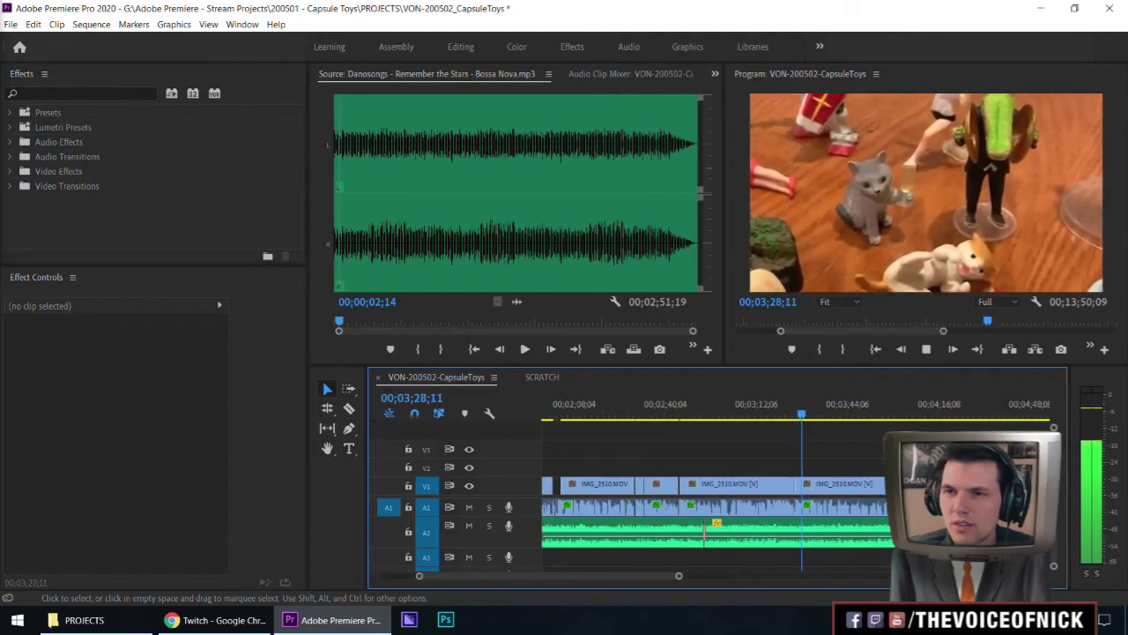
Play the sequence on from about 00;03;28 to 00;03;42 to check the music level under the voice.
key(minus)
key(equal)
key(equal)
scroll(696, 472, down, 2)
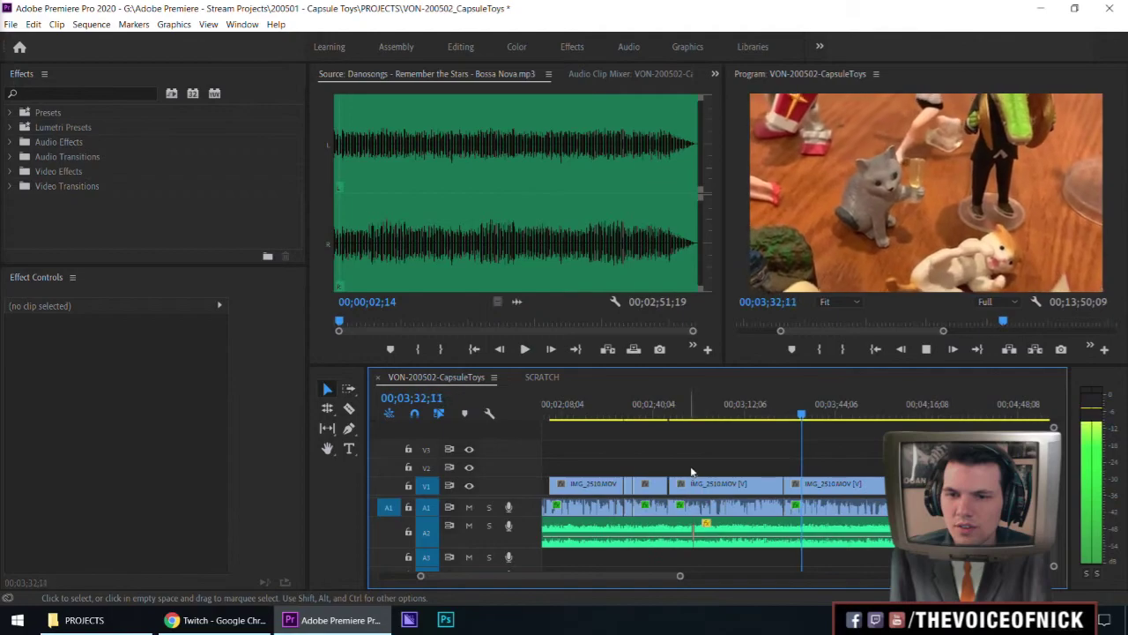
scroll(662, 421, down, 2)
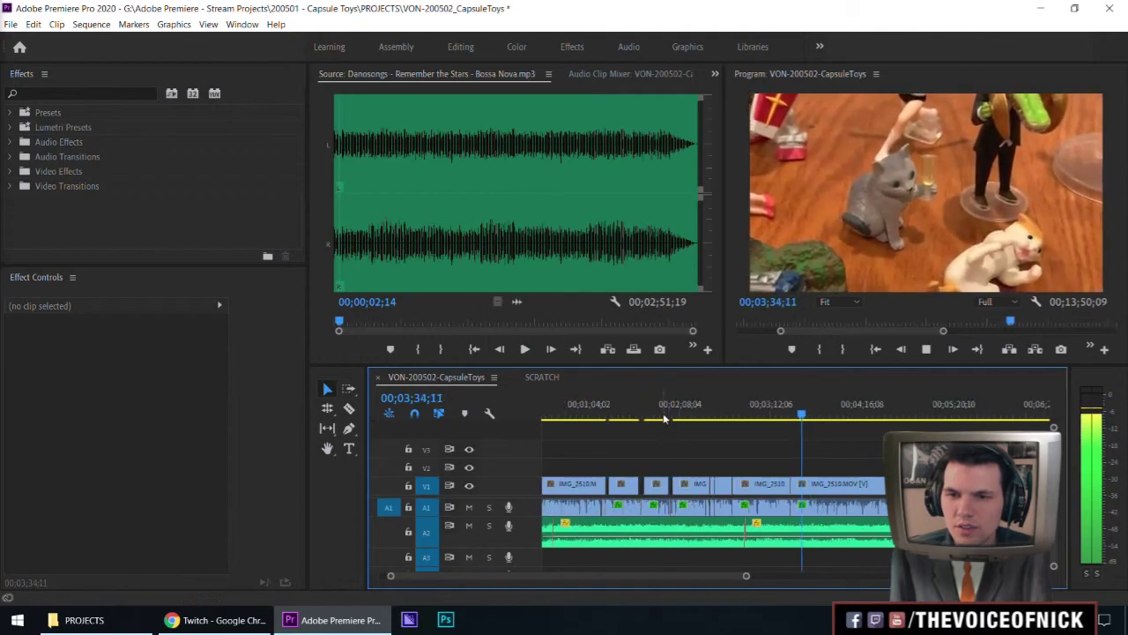
scroll(696, 426, up, 1)
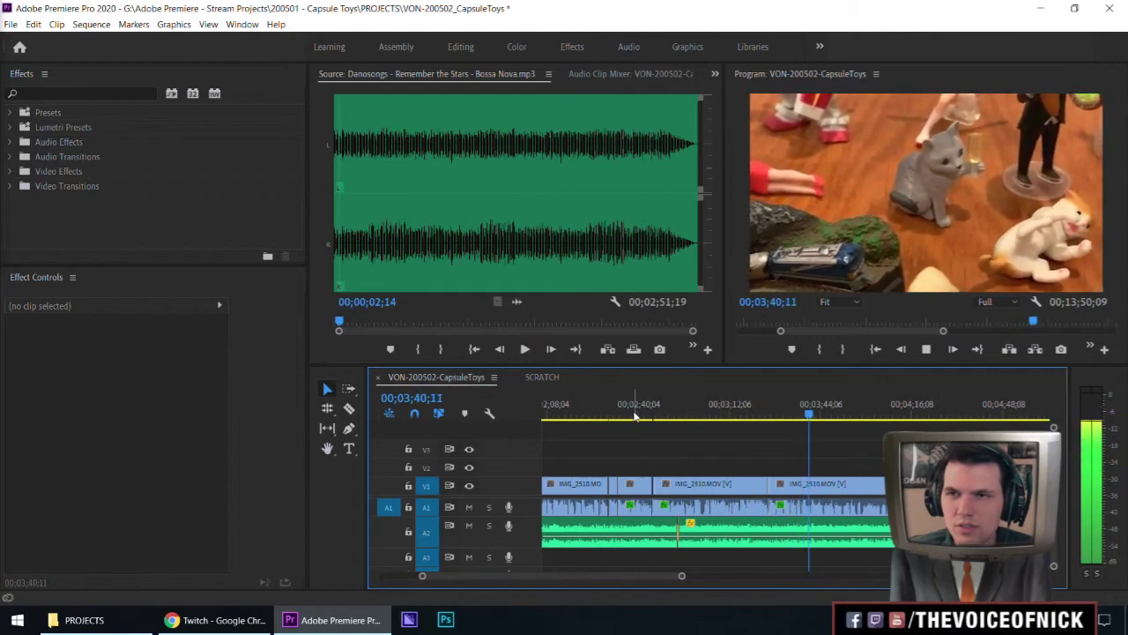
scroll(634, 416, down, 2)
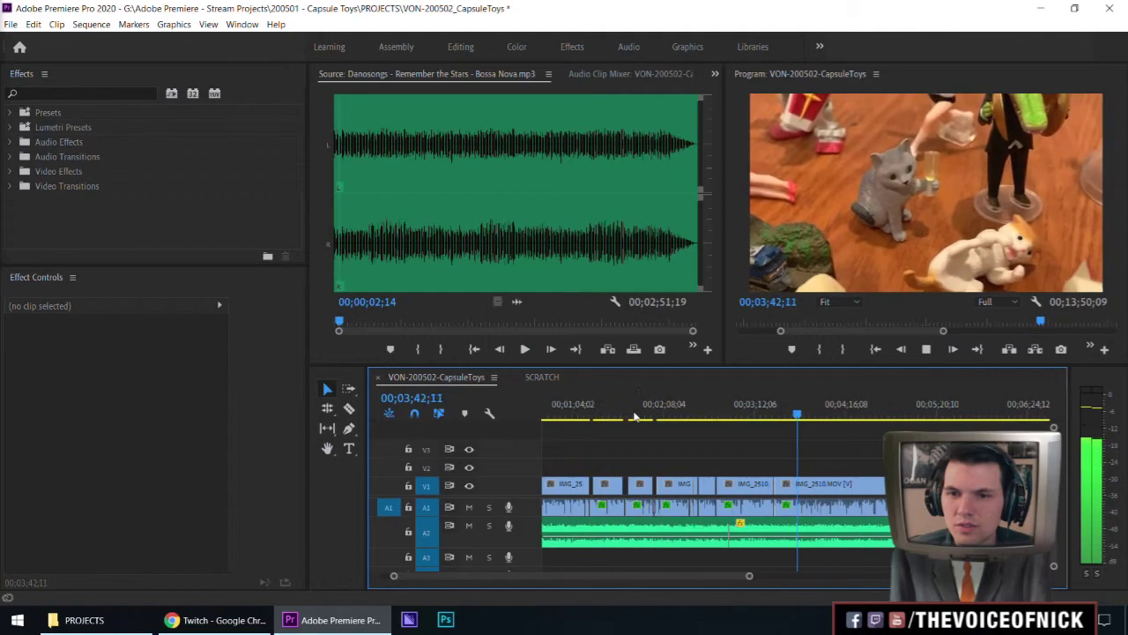
Play the sequence from about 00;01;59 across the V1 gap near 00;02;02 to check the voice and music there.
click(661, 418)
scroll(657, 420, up, 3)
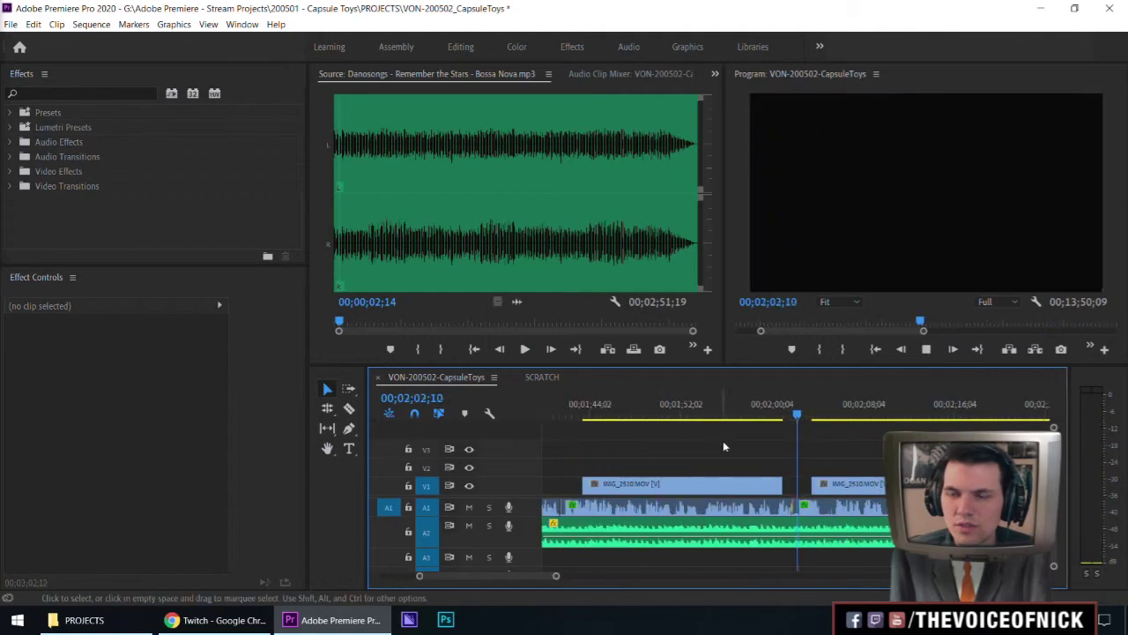
click(757, 418)
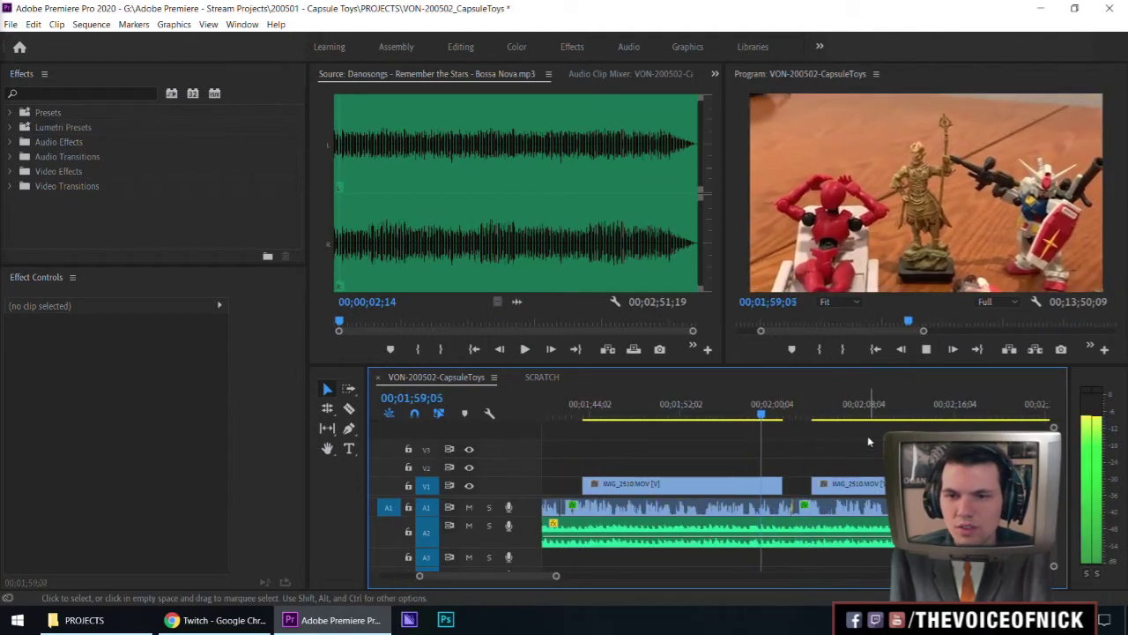
key(equal)
key(equal)
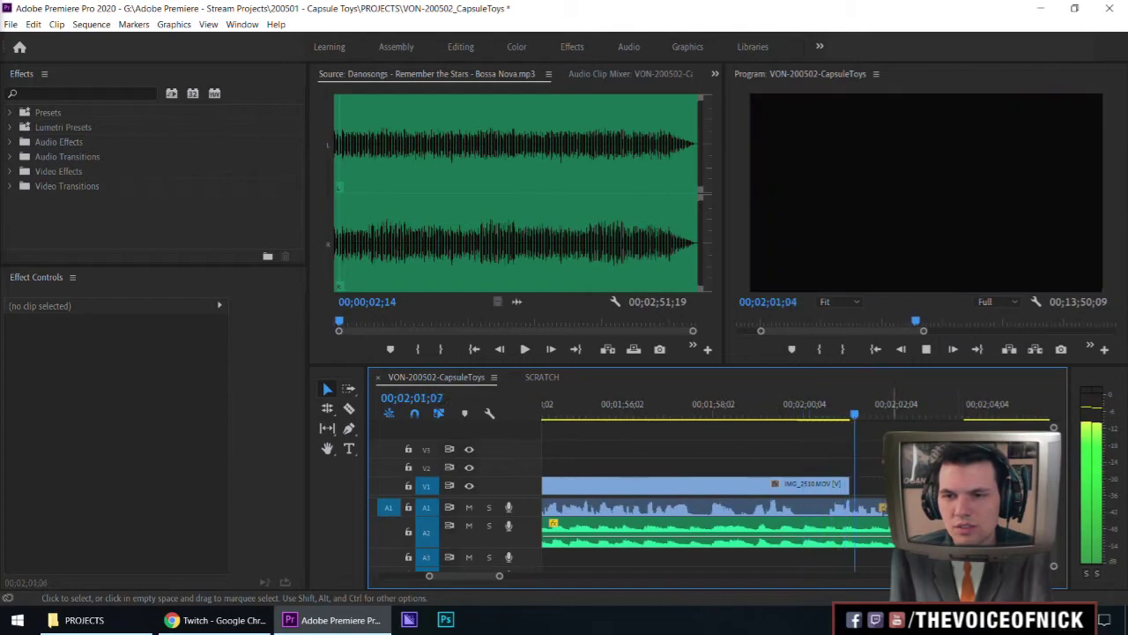
scroll(907, 436, down, 2)
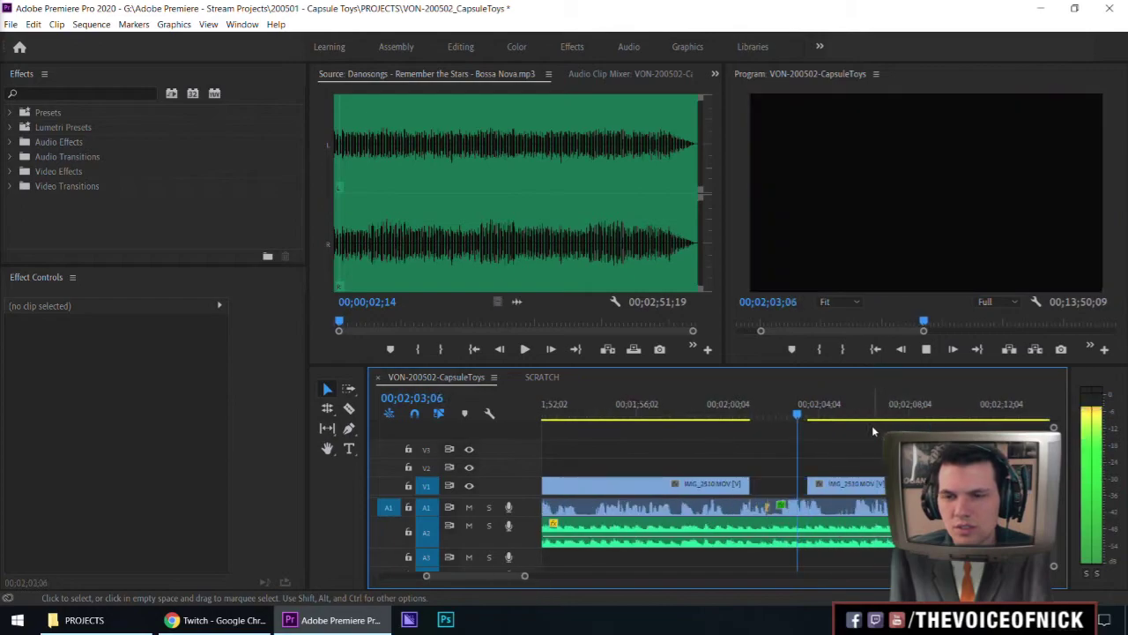
key(space)
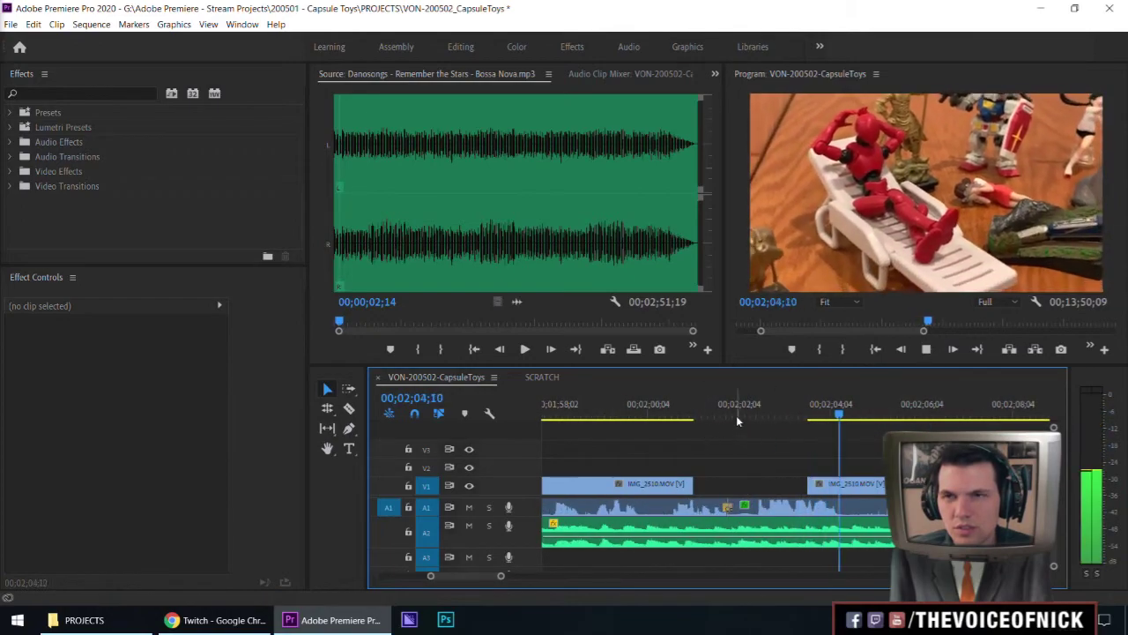
scroll(736, 409, down, 3)
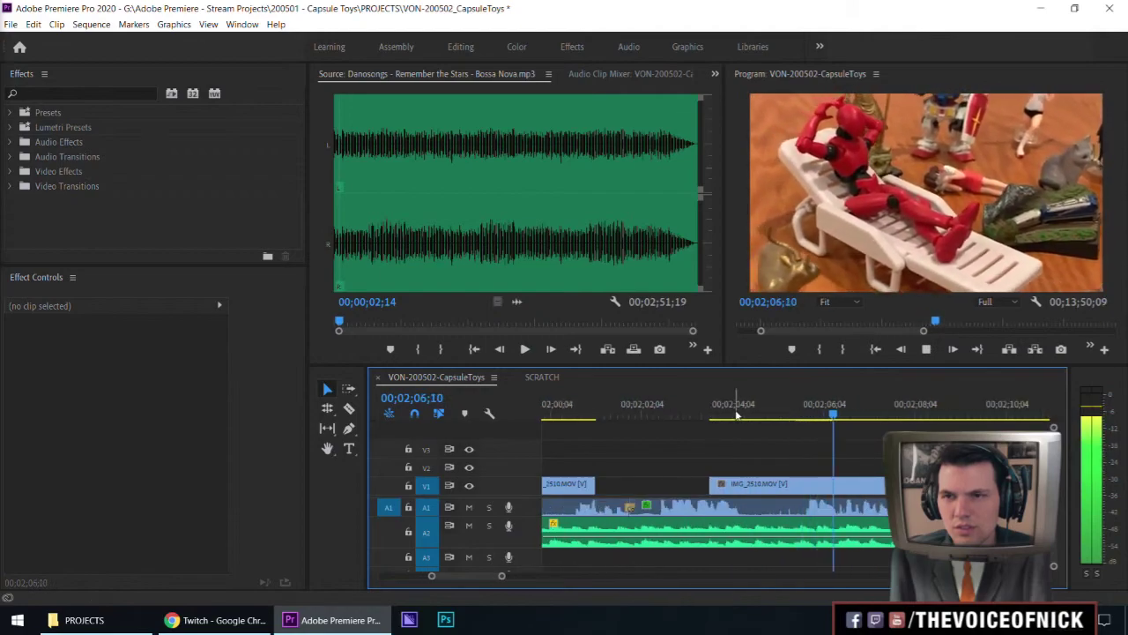
scroll(736, 414, down, 3)
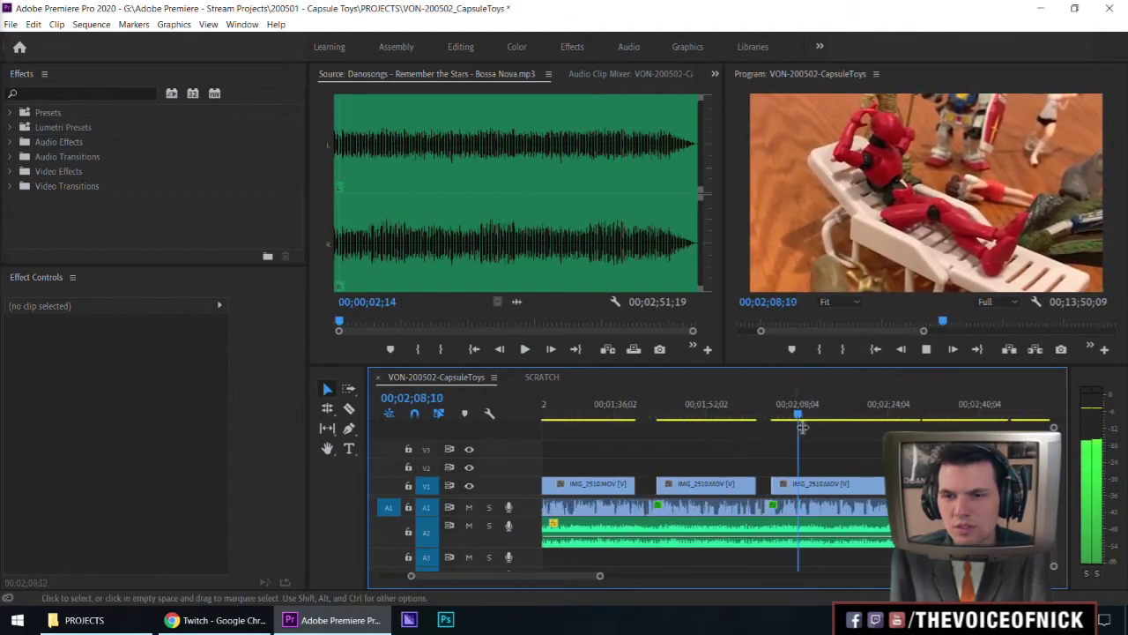
Play the sequence between about 00;02;25 and 00;02;31 to find where the music should break before the V1 gap.
click(915, 416)
key(=)
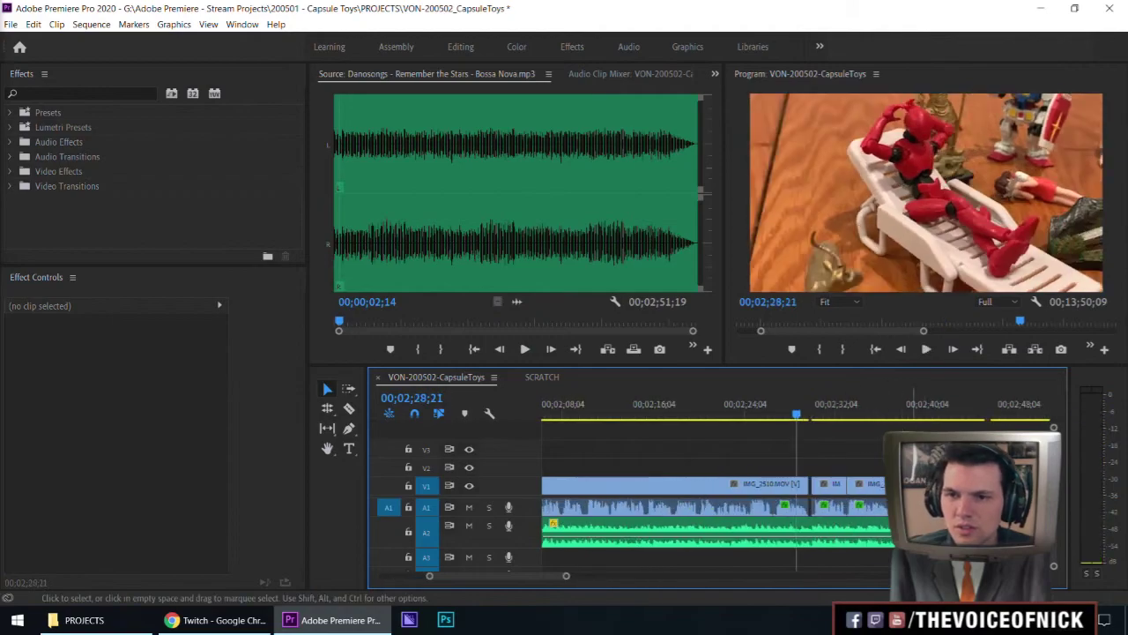
key(space)
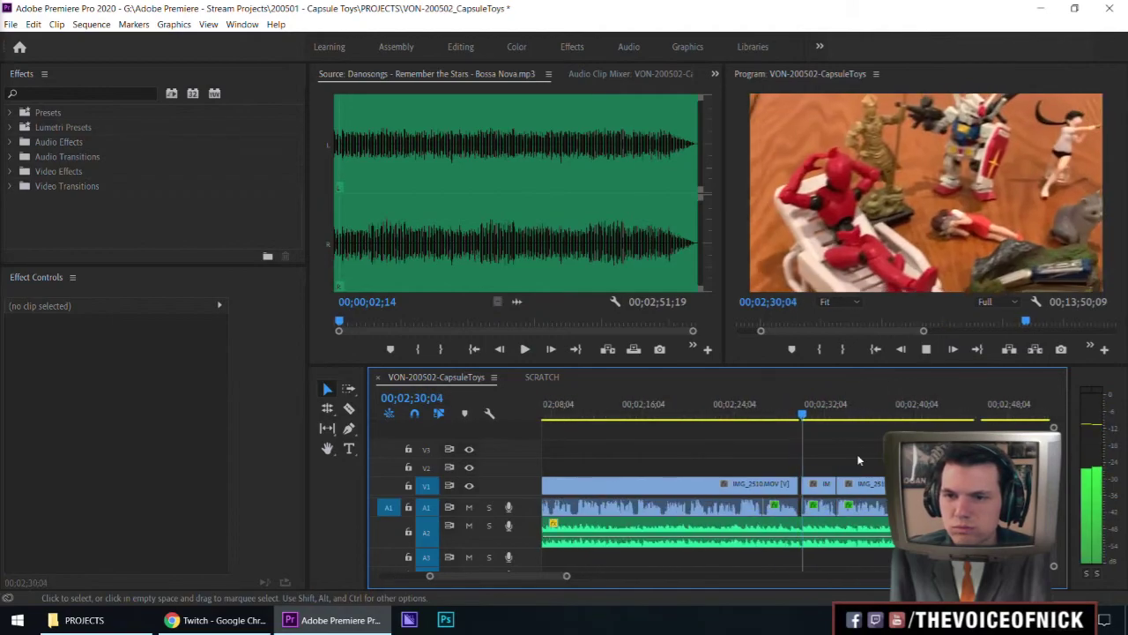
scroll(856, 453, up, 2)
key(space)
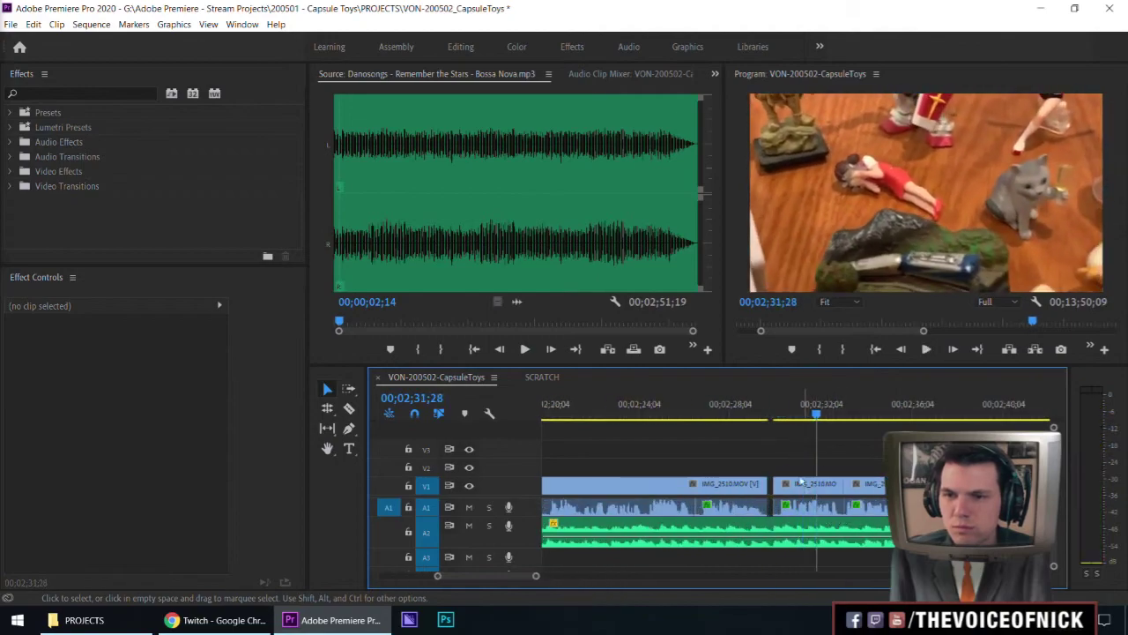
drag(771, 416, 714, 439)
key(space)
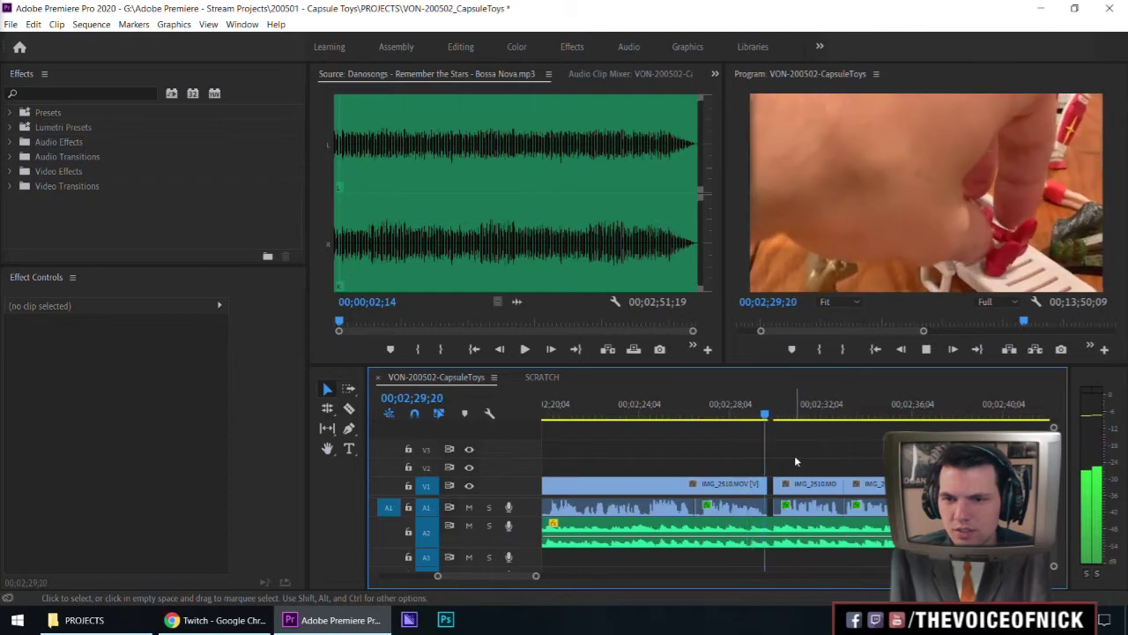
key(space)
drag(703, 427, 675, 430)
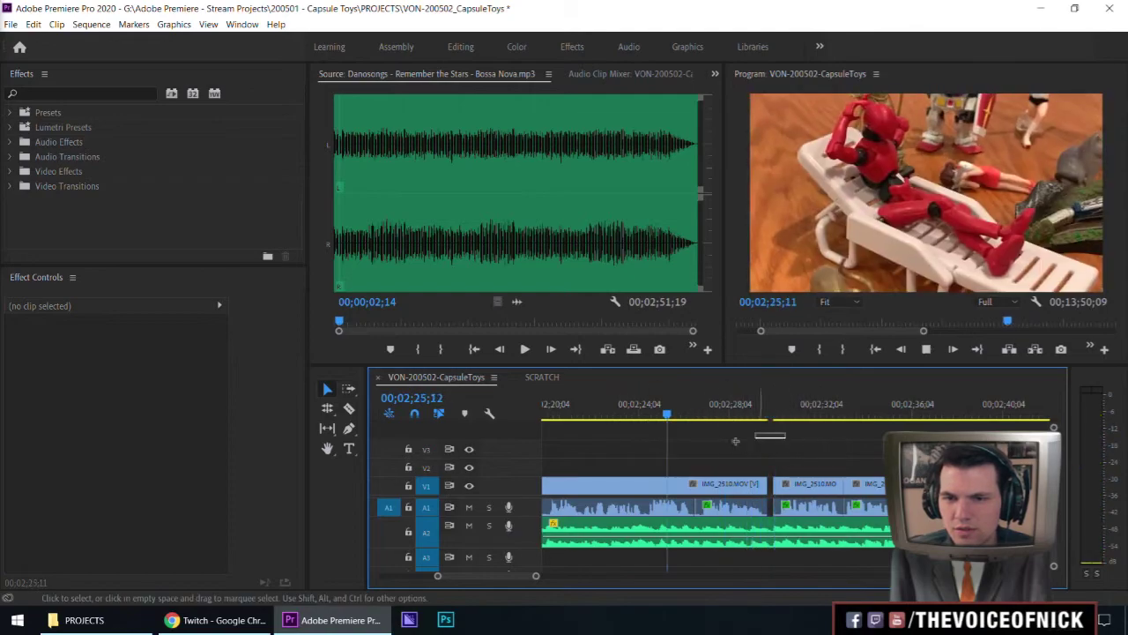
key(space)
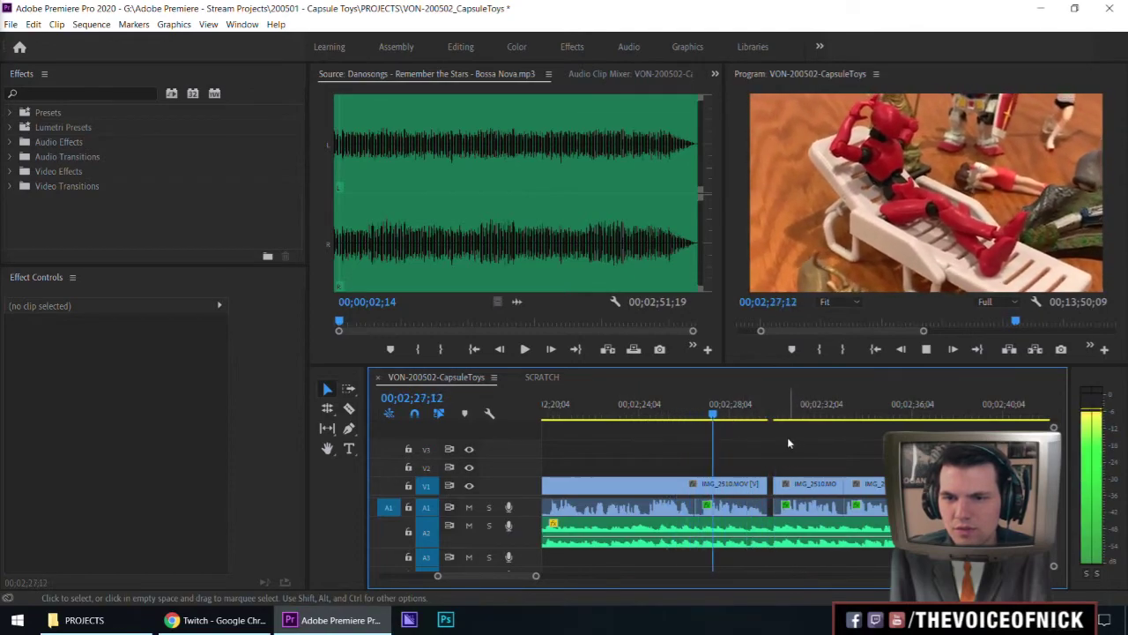
key(space)
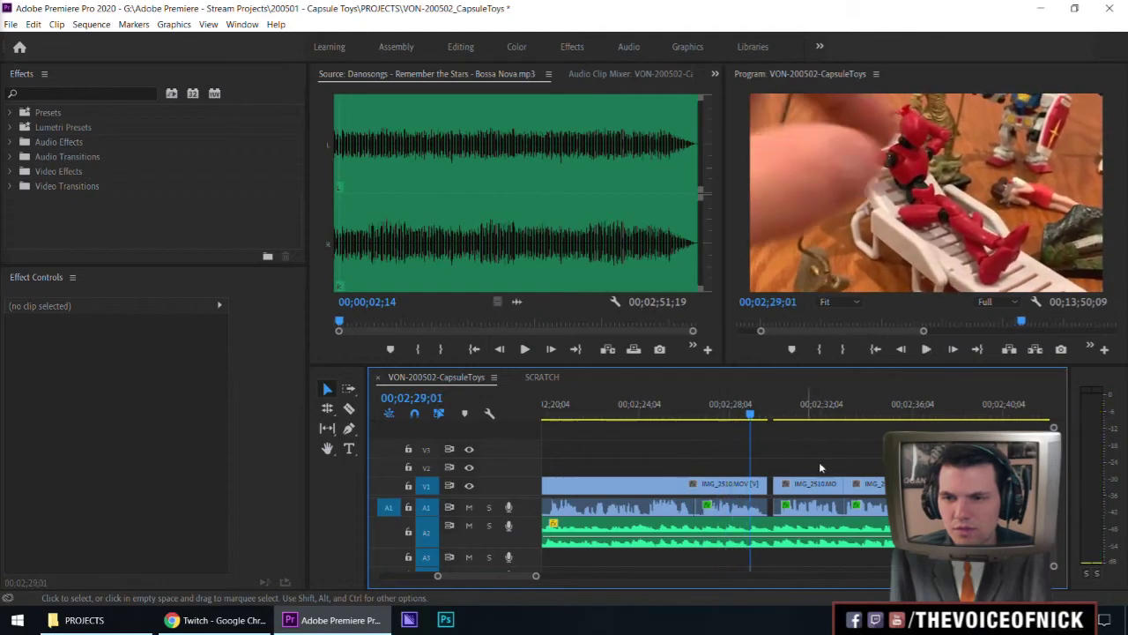
Split the A2 music clip at the playhead at 00;02;29;01.
key(minus)
key(c)
click(789, 527)
key(v)
Open a gap in the A2 music after the cut, up to about 00;02;36, and play from about 00;02;46.
click(814, 529)
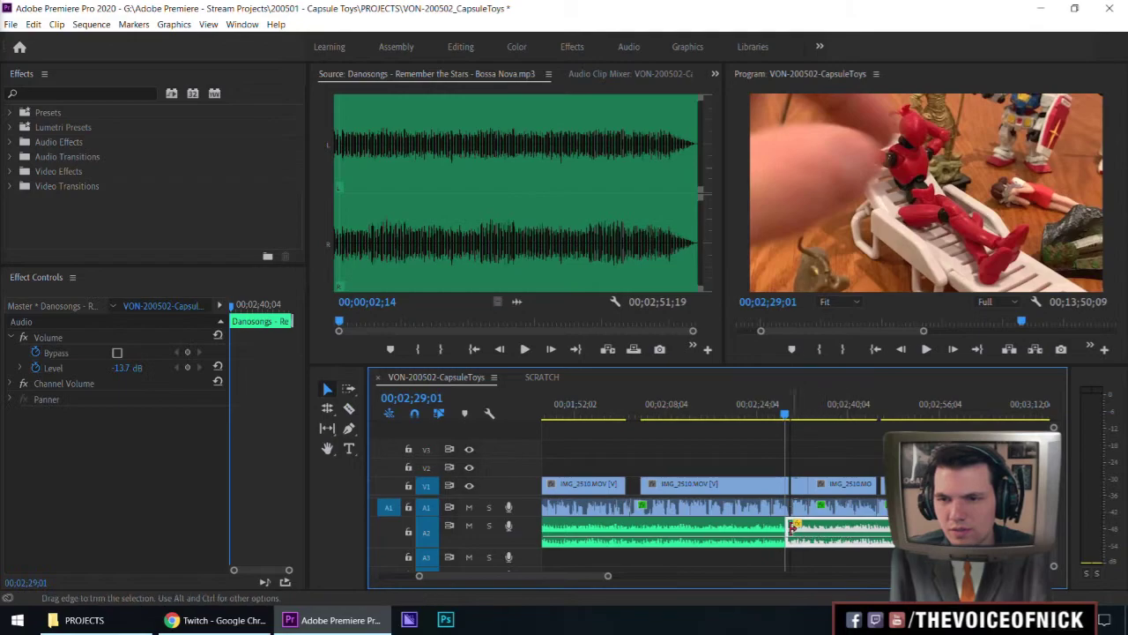
drag(844, 527, 793, 534)
key(Delete)
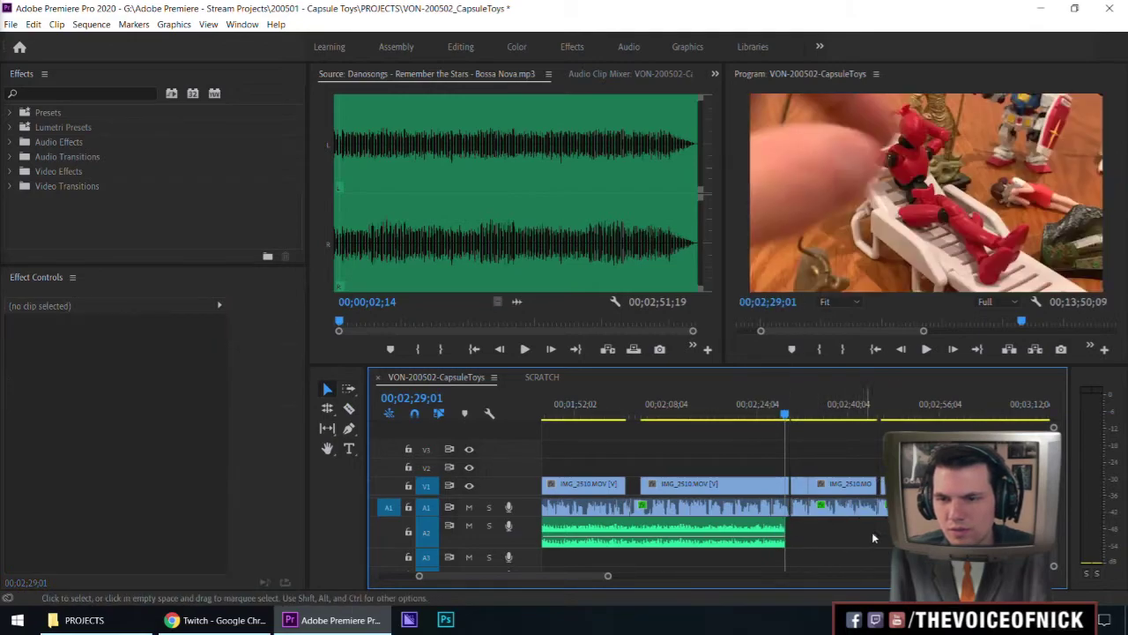
key(ctrl+z)
drag(805, 533, 950, 546)
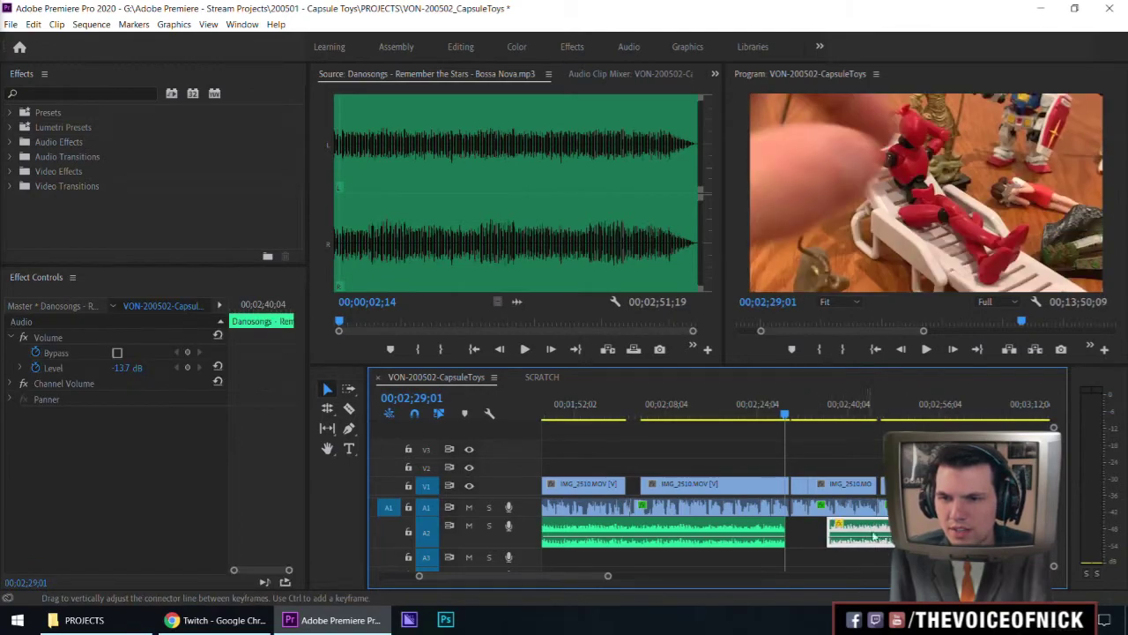
click(882, 413)
key(space)
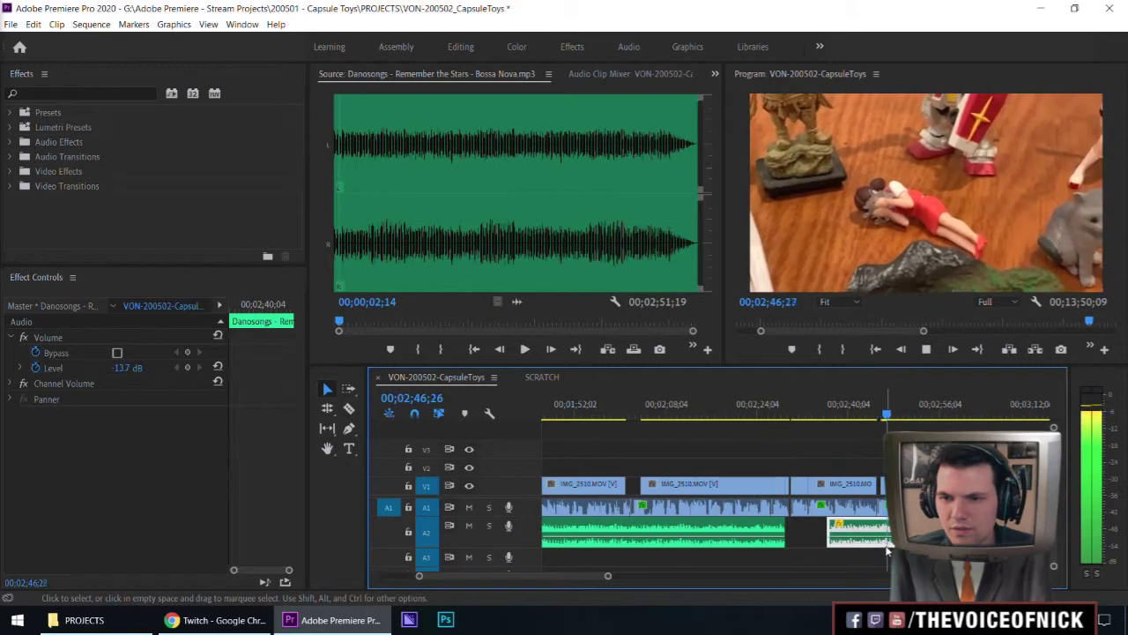
key(space)
Place the fading end piece of the A2 music against the cut near 00;02;29 and play across the join.
drag(851, 536, 800, 537)
drag(785, 414, 781, 418)
key(=)
key(=)
mouse_move(844, 528)
mouse_down()
mouse_move(877, 527)
mouse_move(829, 531)
mouse_up()
key(space)
drag(801, 419, 765, 422)
click(861, 439)
key(space)
key(minus)
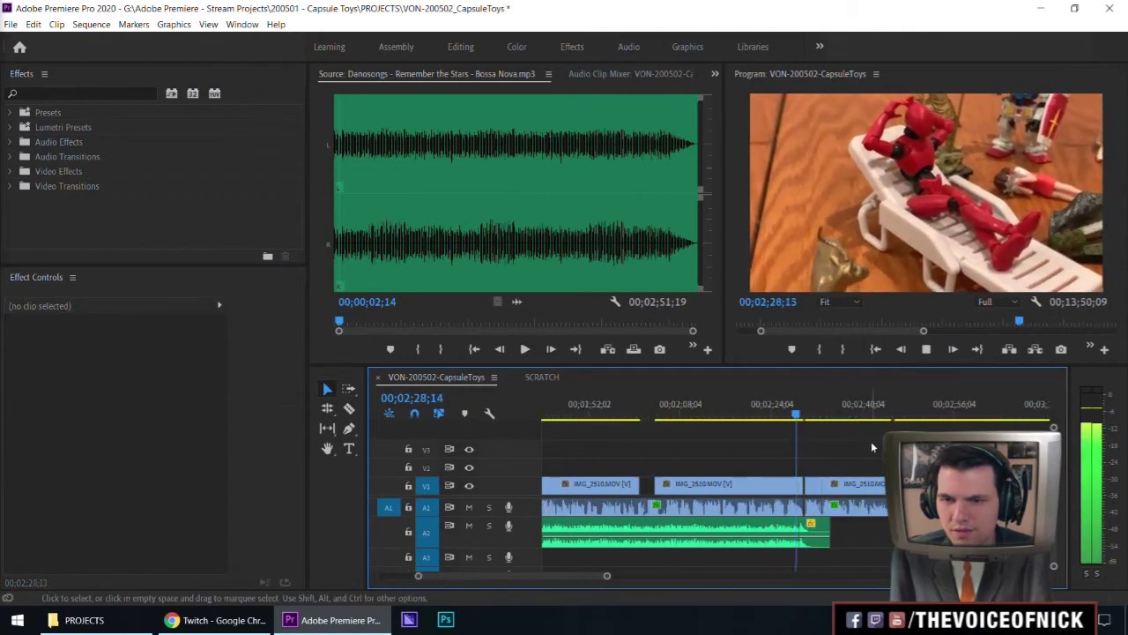
key(equal)
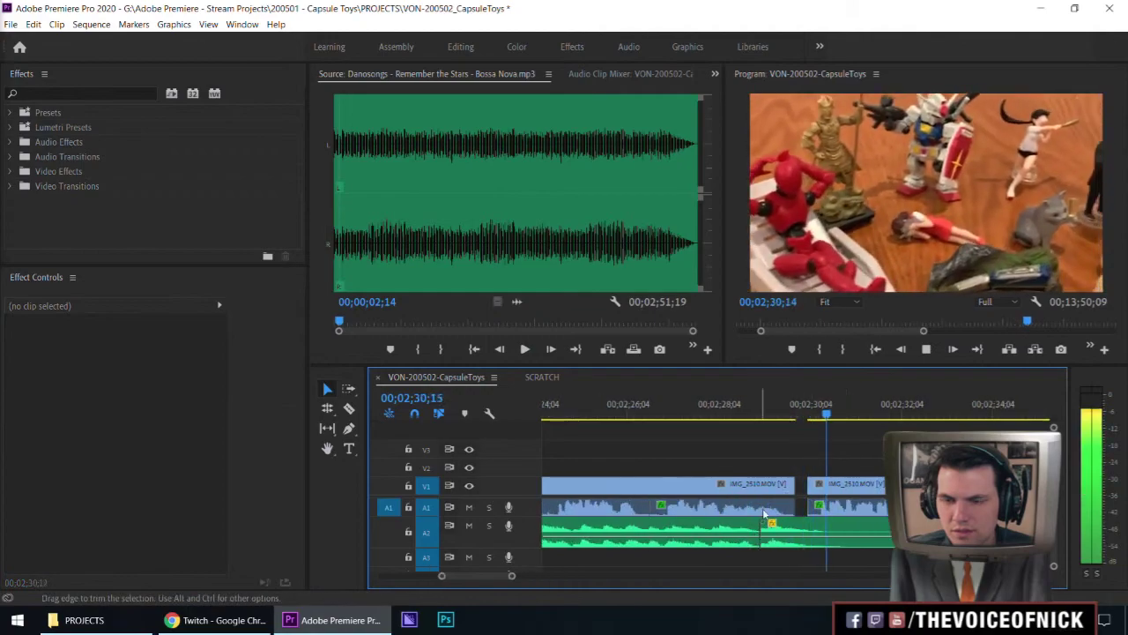
key(space)
Slide the music's fading end piece slightly right, extend its start back to the cut near 00;02;29, and play it.
click(731, 414)
drag(798, 533, 821, 533)
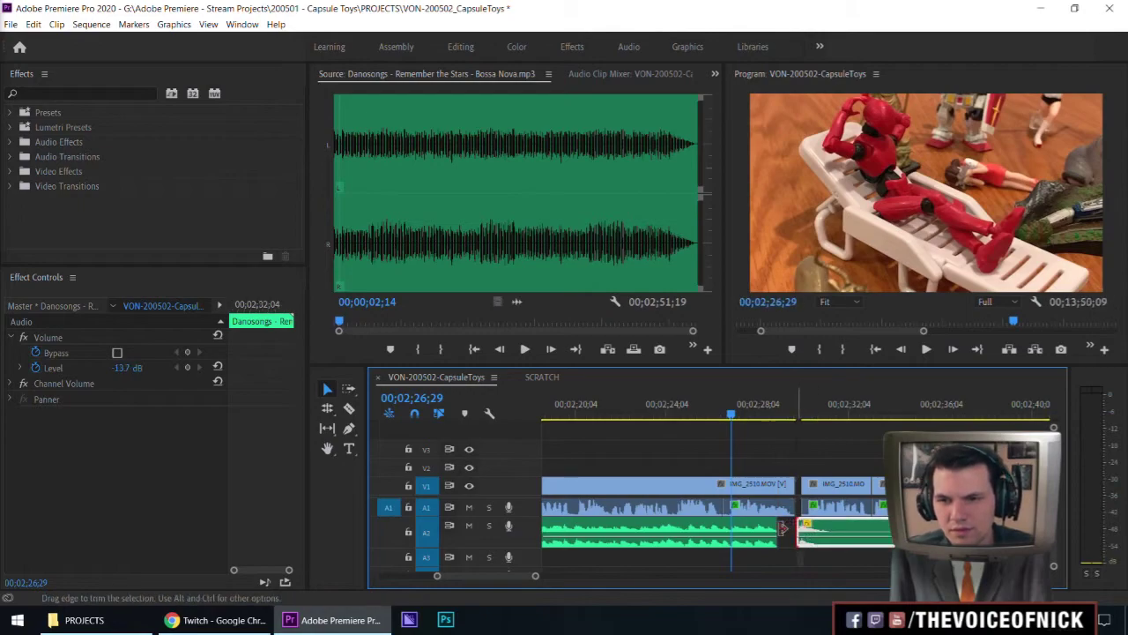
key(space)
drag(862, 444, 815, 465)
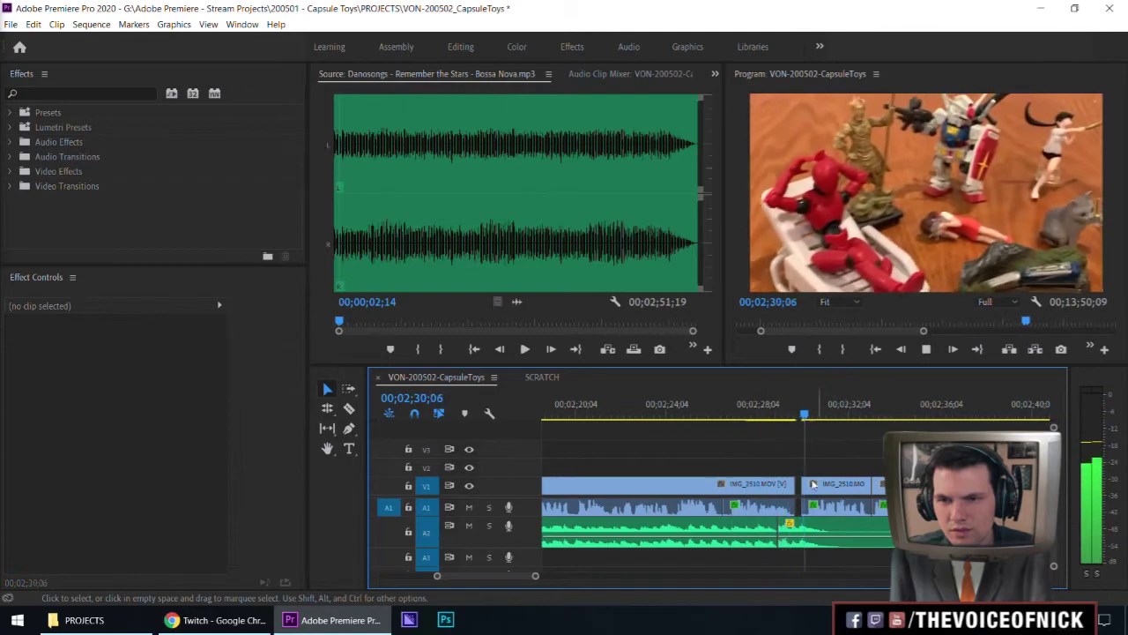
key(space)
Solo track A2 and play the music alone from about 00;02;27 across the join.
click(719, 407)
key(space)
drag(855, 449, 783, 455)
click(787, 520)
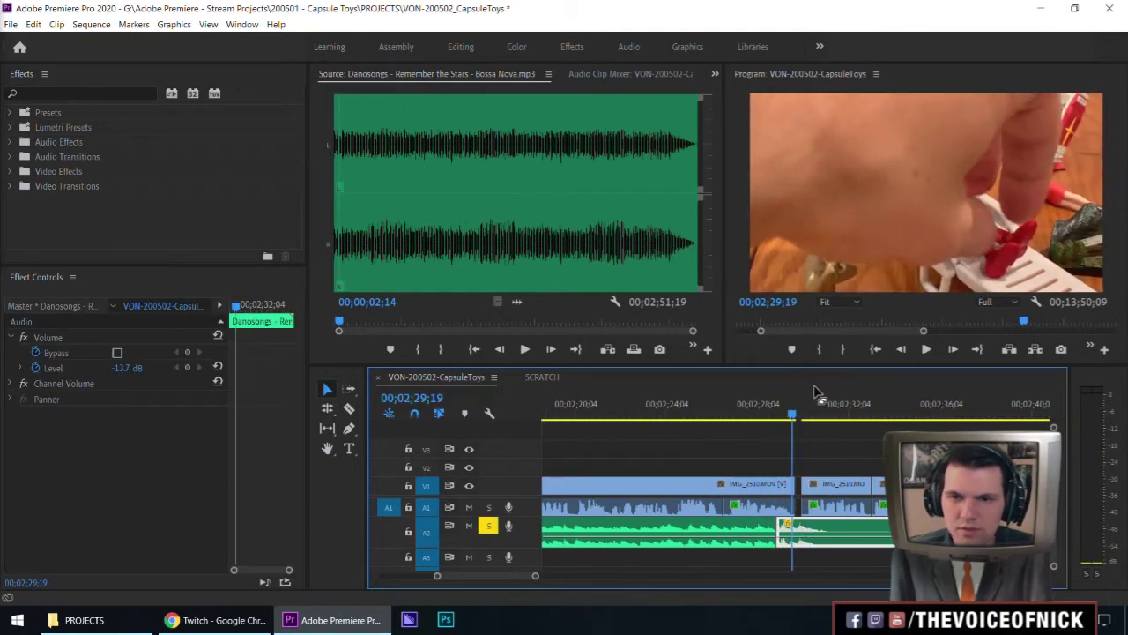
click(749, 409)
key(space)
click(859, 447)
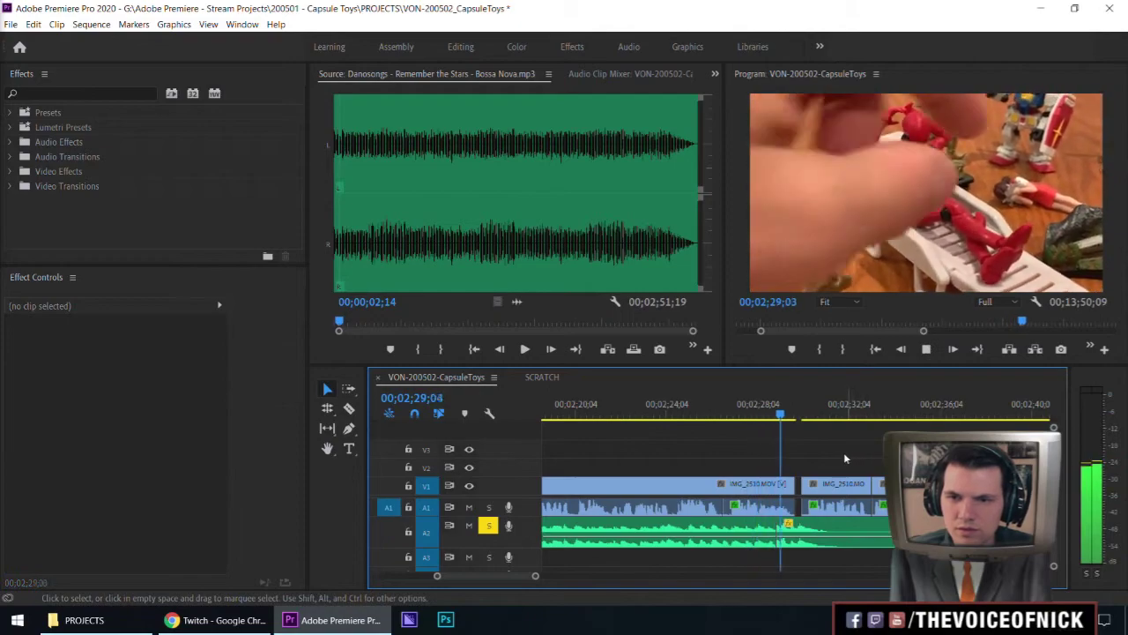
Apply the default audio transition at the A2 music cut near 00;02;29 and play across it.
right_click(776, 533)
click(828, 508)
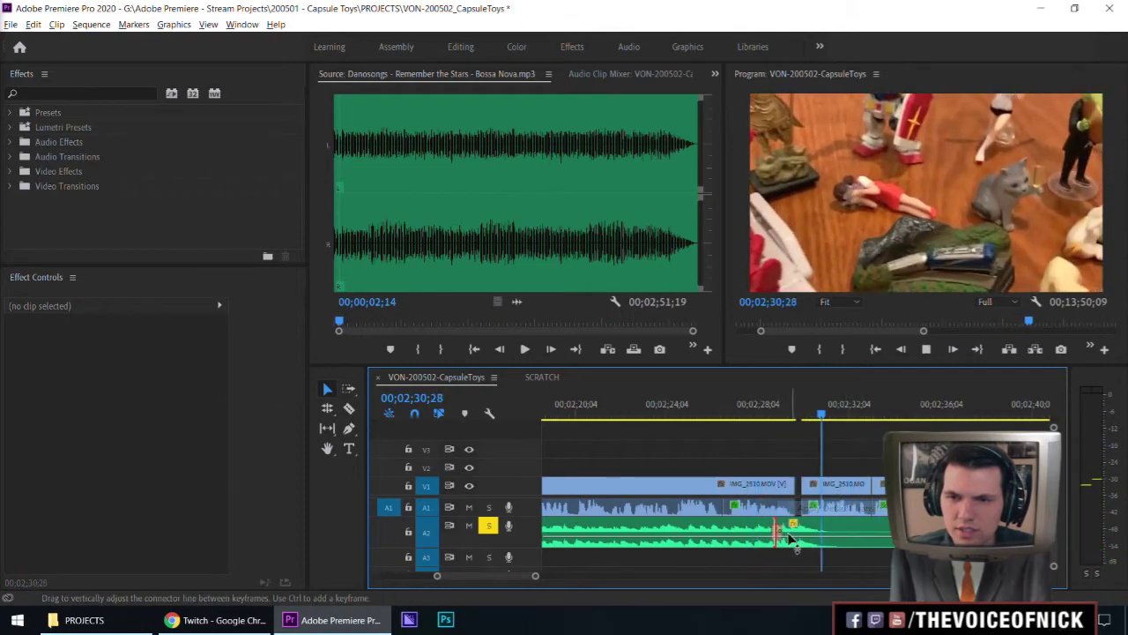
click(746, 411)
key(space)
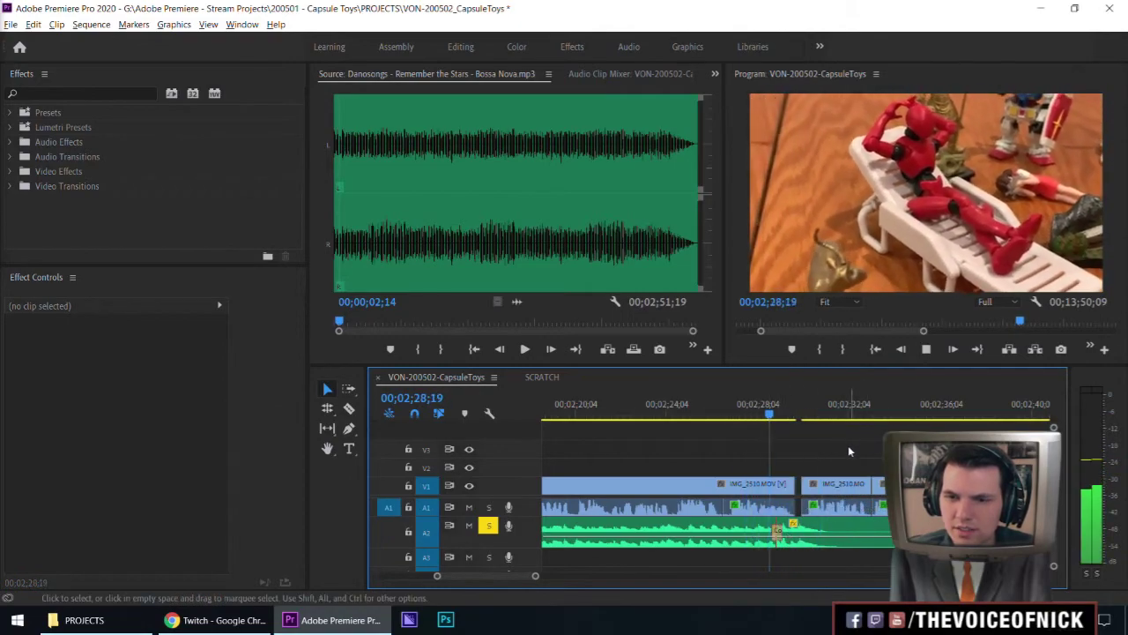
click(617, 411)
key(space)
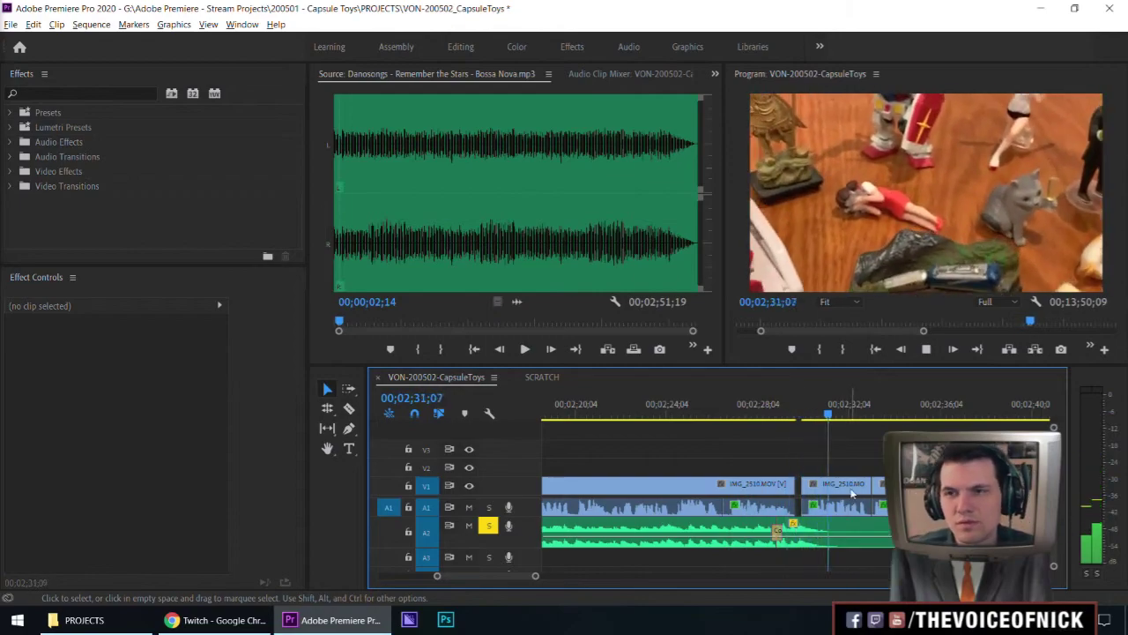
key(space)
Lock track A2 and move all V1 and A1 clips after the gap near 00;02;30 right by 14 frames.
key(a)
click(853, 472)
click(408, 532)
drag(842, 481, 851, 481)
key(v)
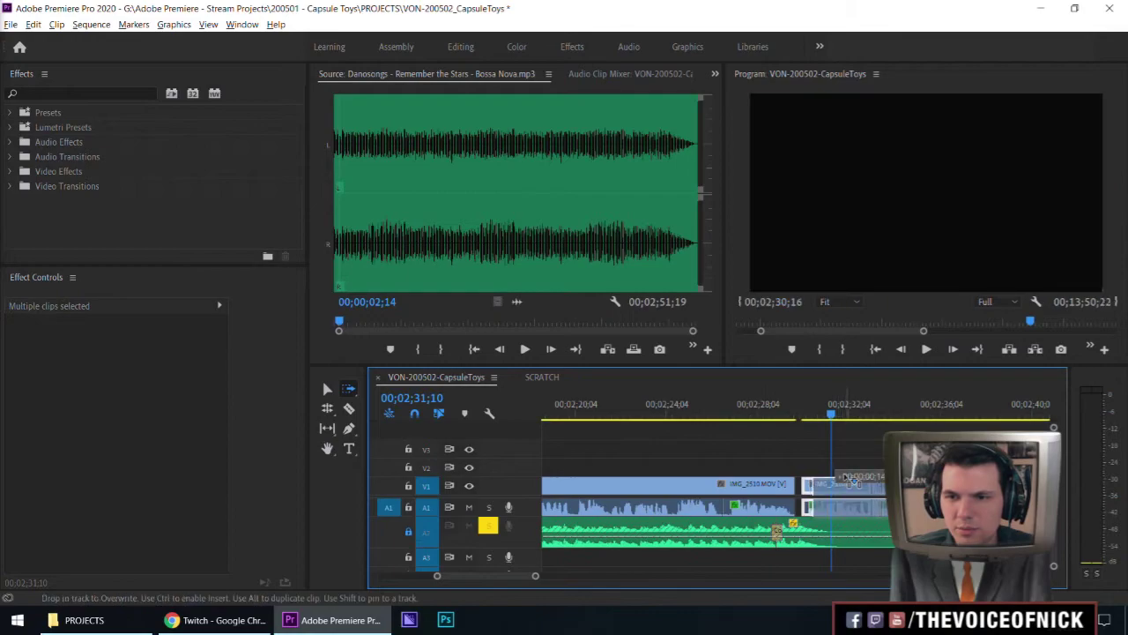
click(878, 447)
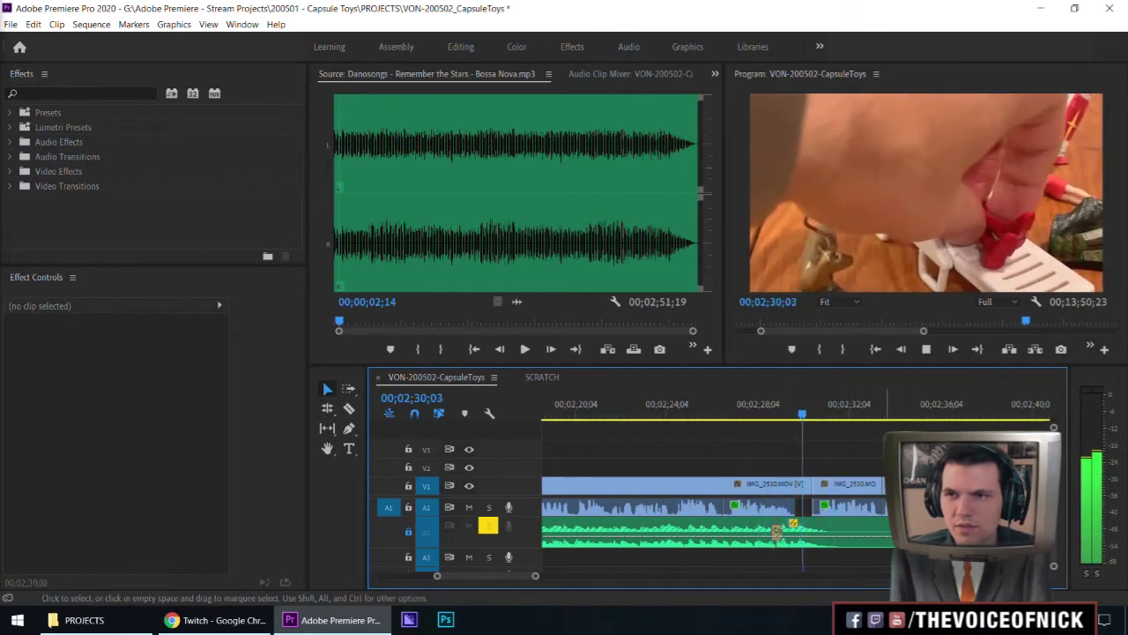
Move the V1 and A1 clips after the gap about one more second right and extend the preceding V1 clip to meet them.
key(a)
drag(841, 485, 871, 485)
key(v)
click(827, 435)
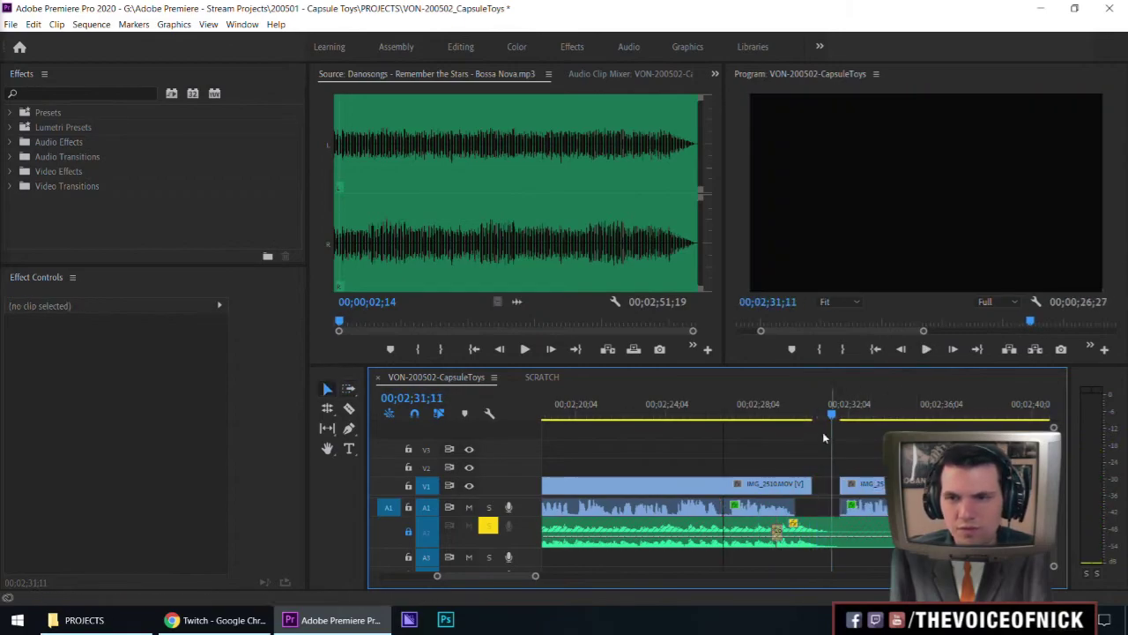
drag(810, 485, 839, 485)
key(space)
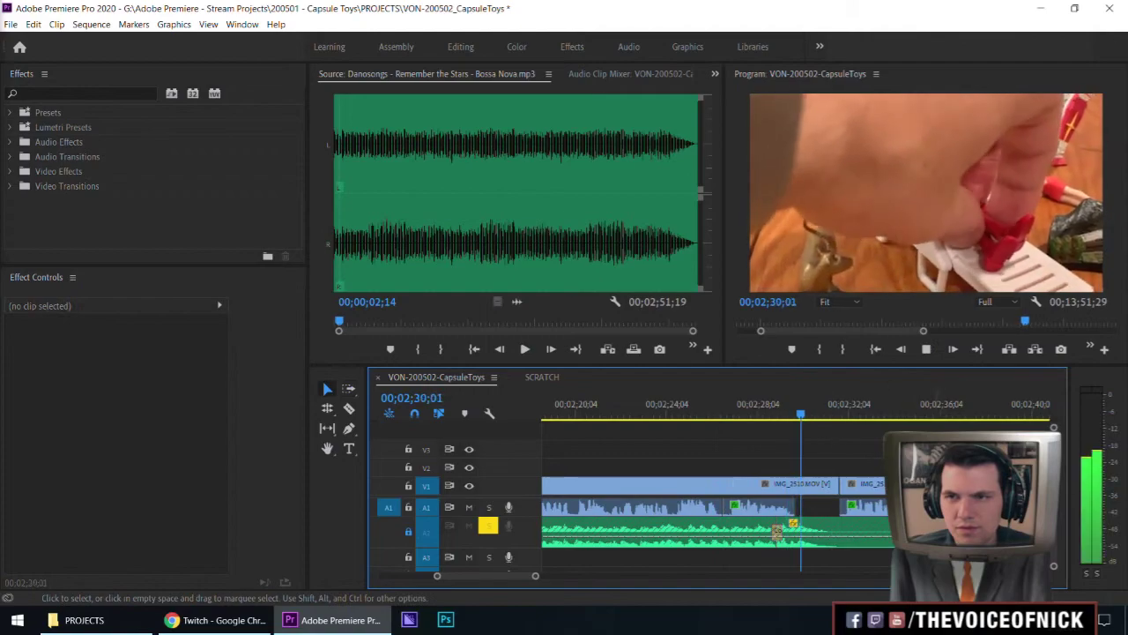
drag(843, 422, 906, 425)
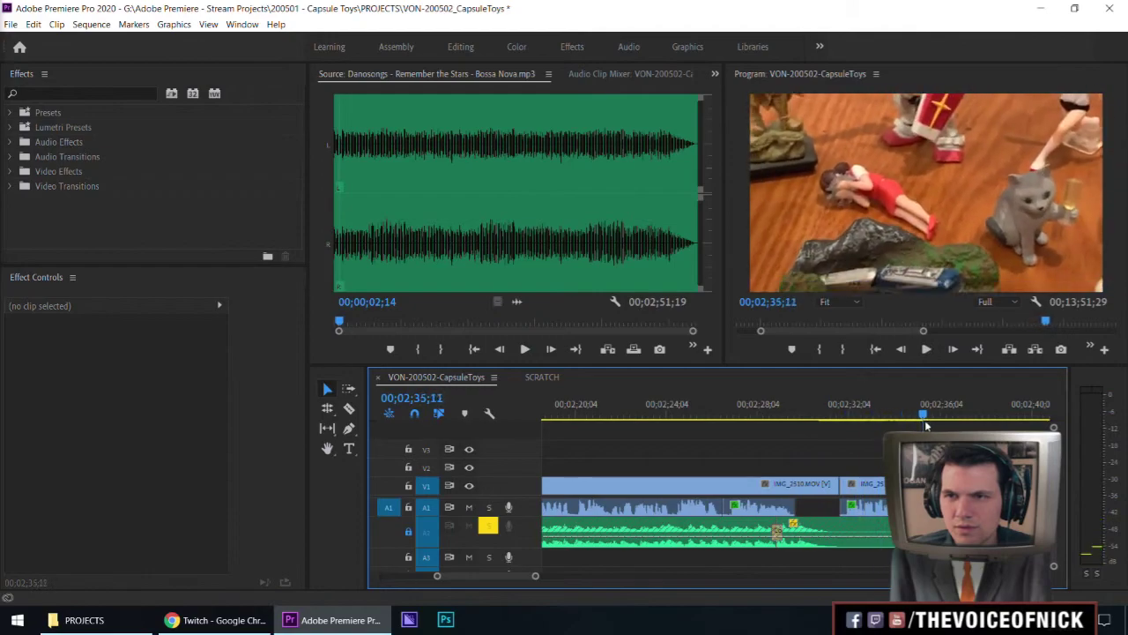
click(862, 484)
key(Delete)
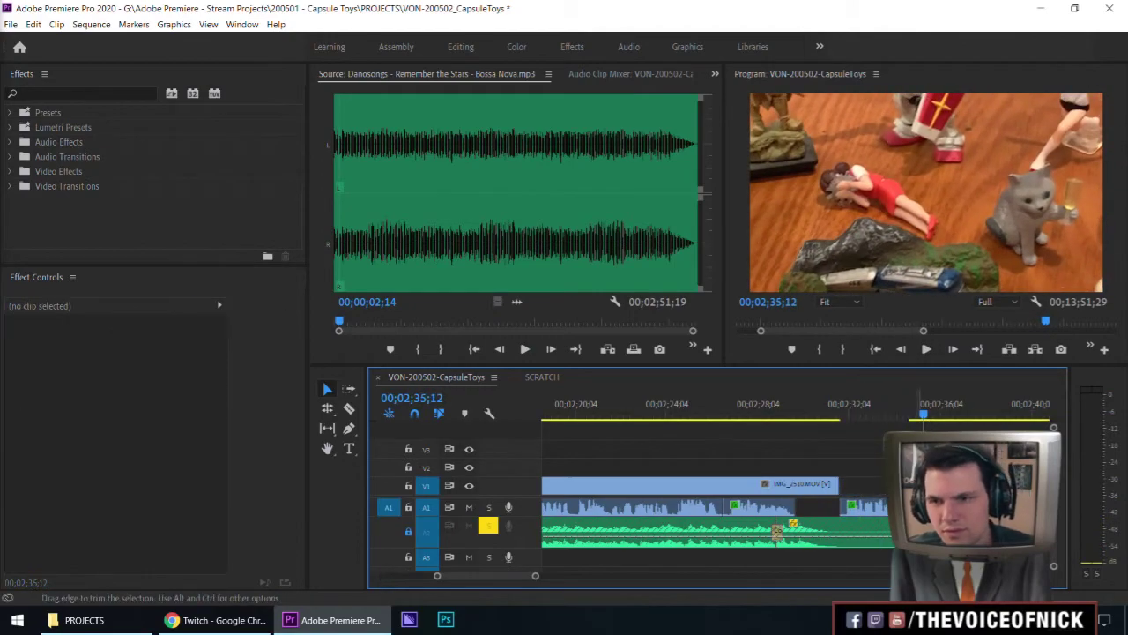
drag(795, 500, 793, 499)
Unlock track A2 and move the next music clip back to start at the V1 cut near 00;02;31.
drag(846, 412, 856, 416)
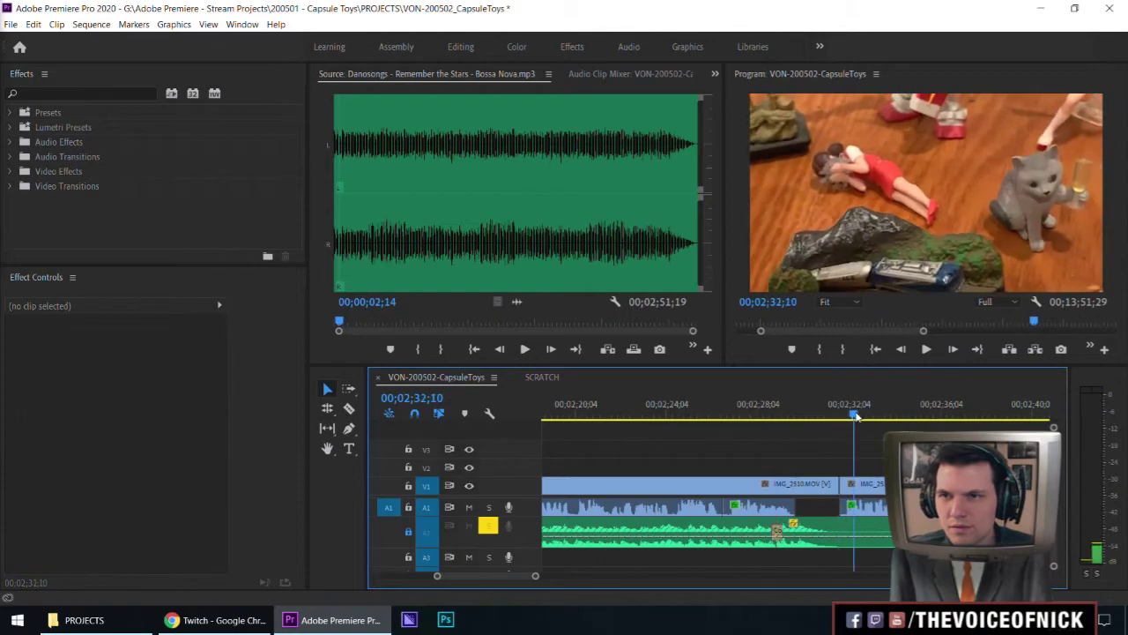
key(space)
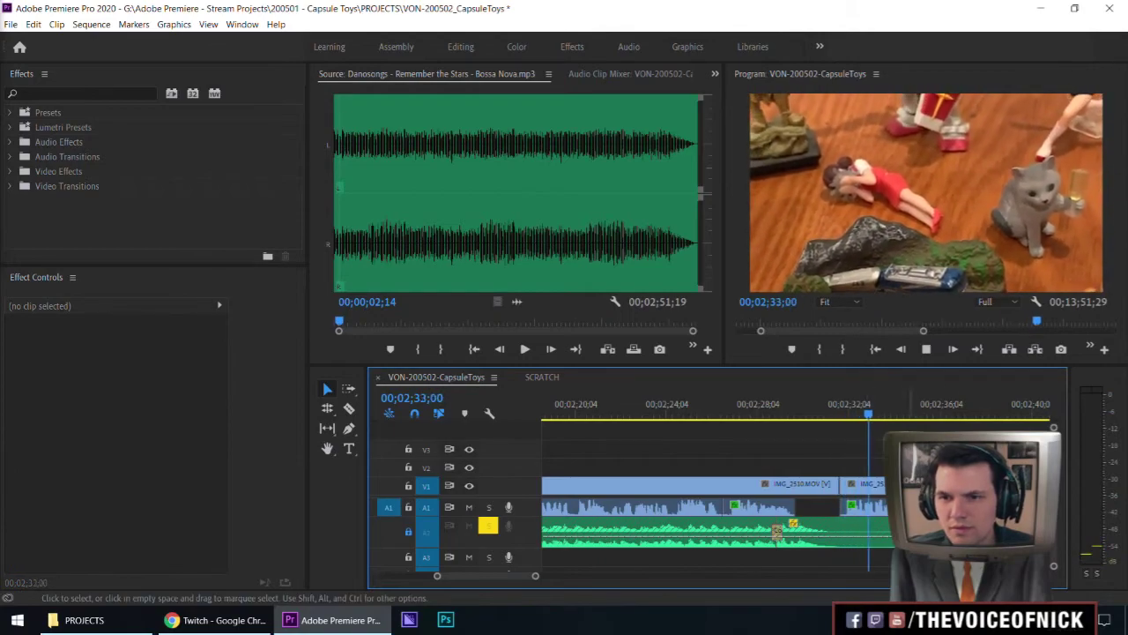
key(minus)
key(minus)
key(minus)
key(space)
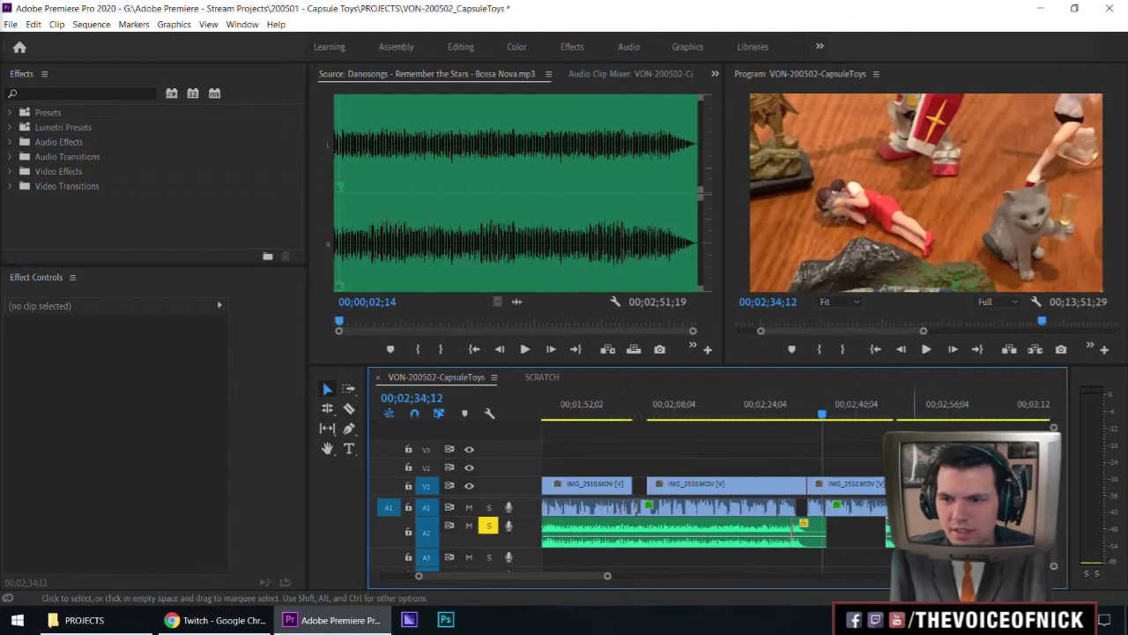
drag(897, 528, 818, 532)
Play from about 00;02;26 across the music's ending and restart, and turn off solo on A2.
click(773, 414)
click(778, 428)
key(space)
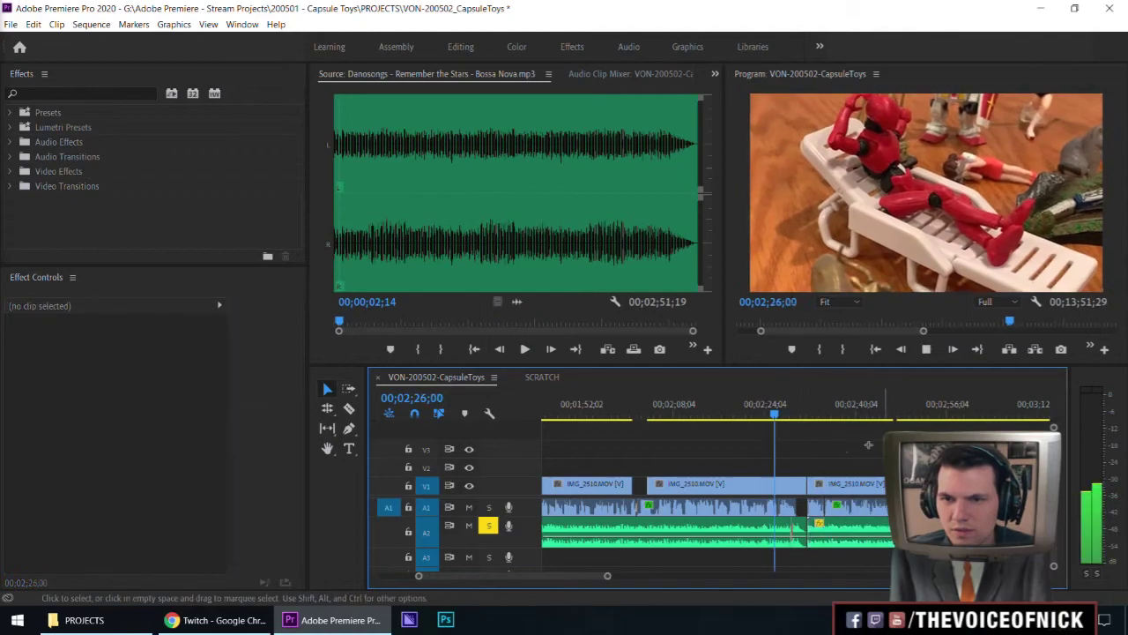
key(minus)
key(equal)
key(equal)
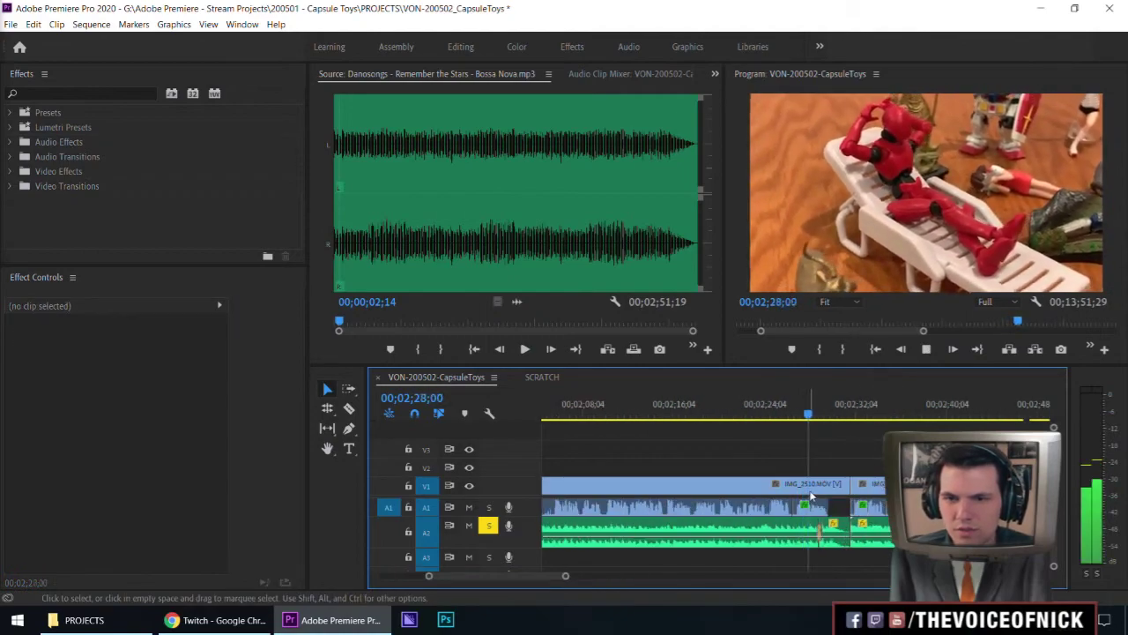
scroll(813, 528, down, 1)
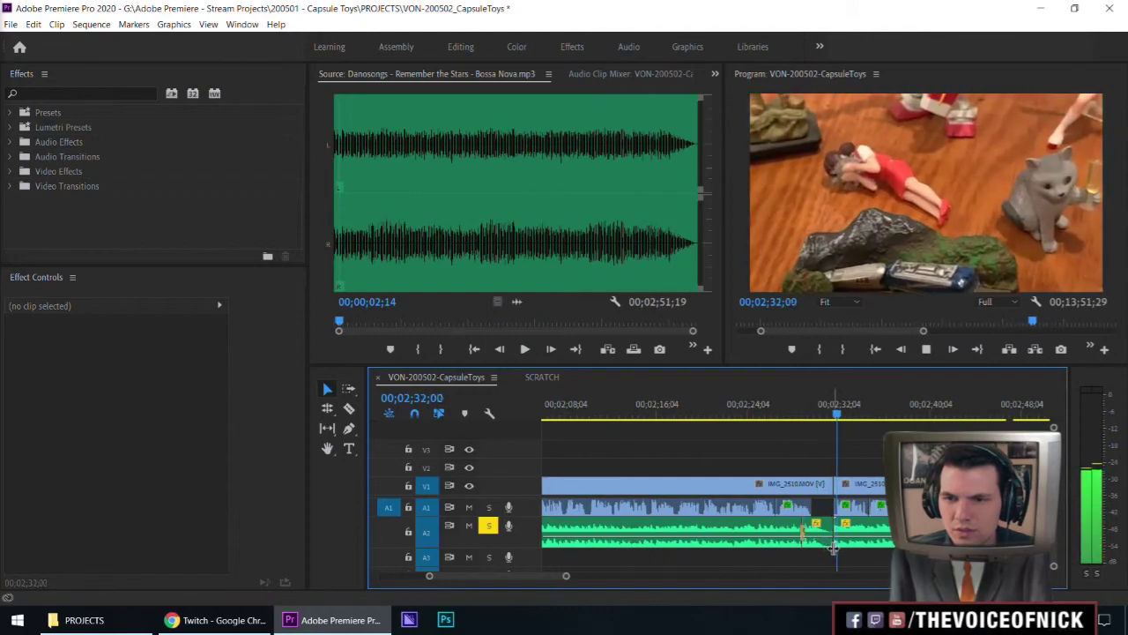
scroll(833, 546, down, 3)
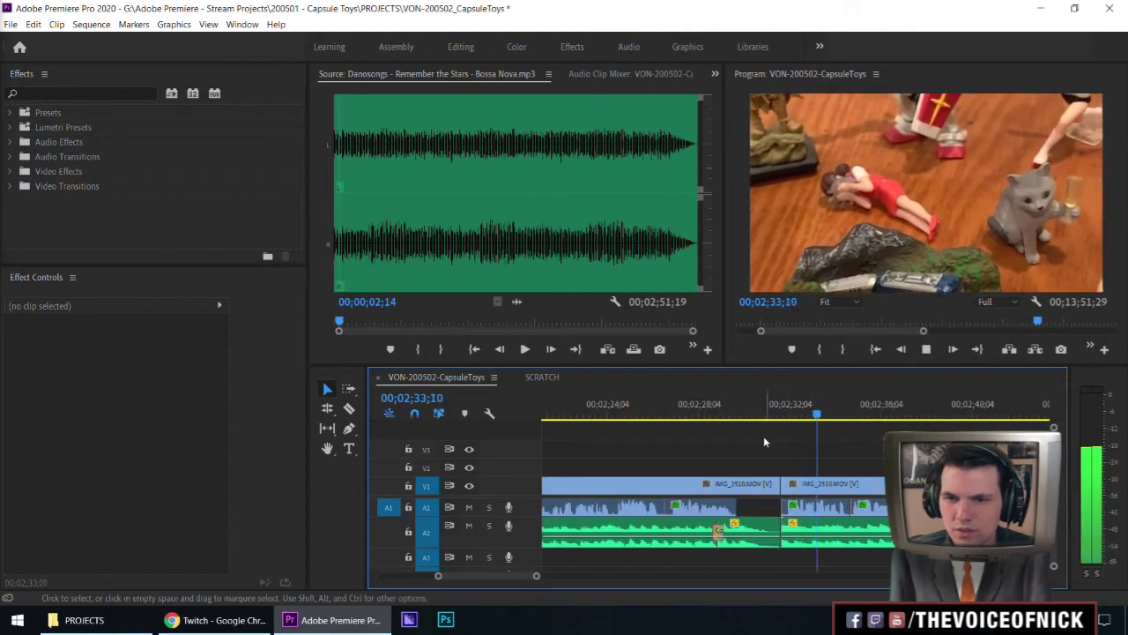
Shift the restarting A2 music clip slightly left of the V1 cut near 00;02;31 and play across the join again.
click(762, 415)
key(space)
drag(813, 529, 804, 528)
key(space)
click(703, 413)
click(715, 443)
key(space)
key(minus)
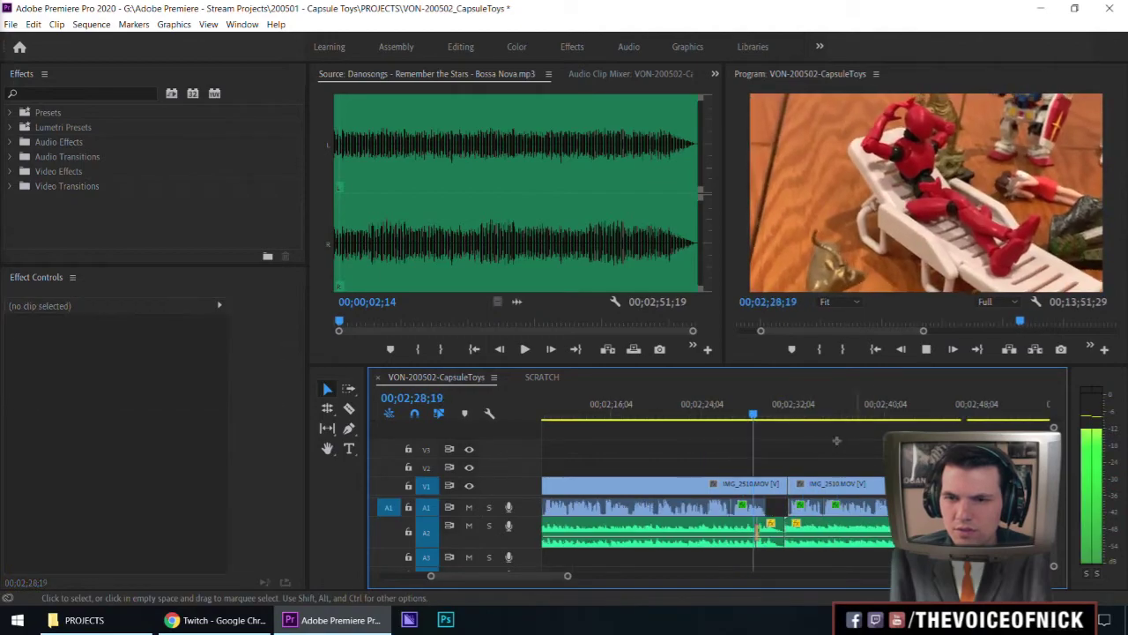
key(equal)
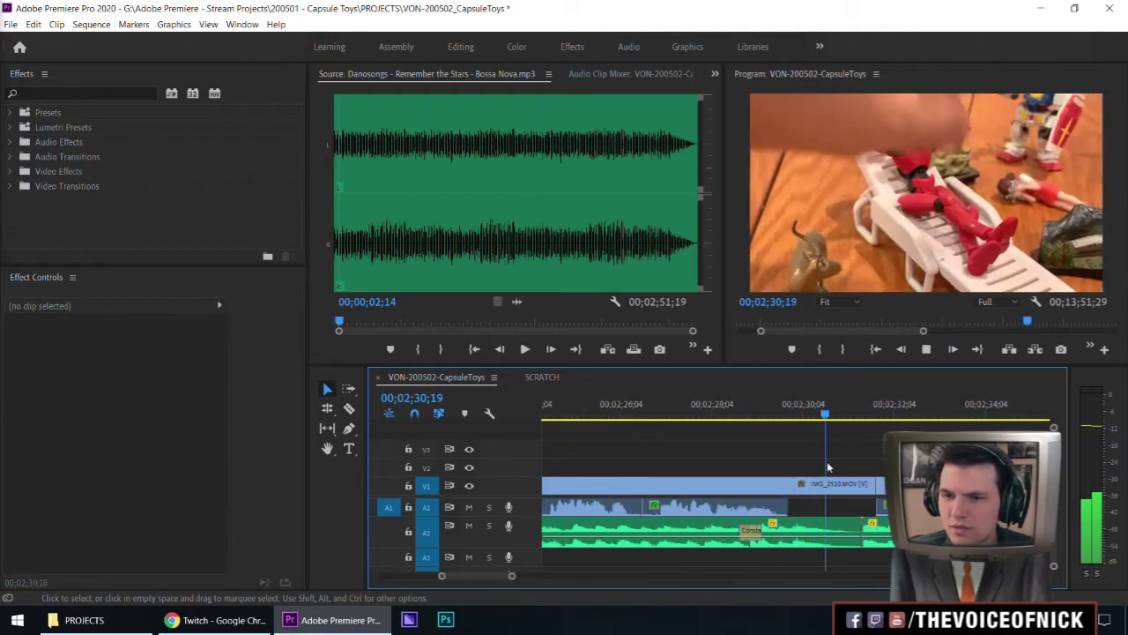
Shift the restarting A2 music clip a few more frames left of the V1 cut near 00;02;31 and play across the join.
key(space)
drag(880, 531, 874, 530)
key(shift+k)
drag(916, 438, 856, 454)
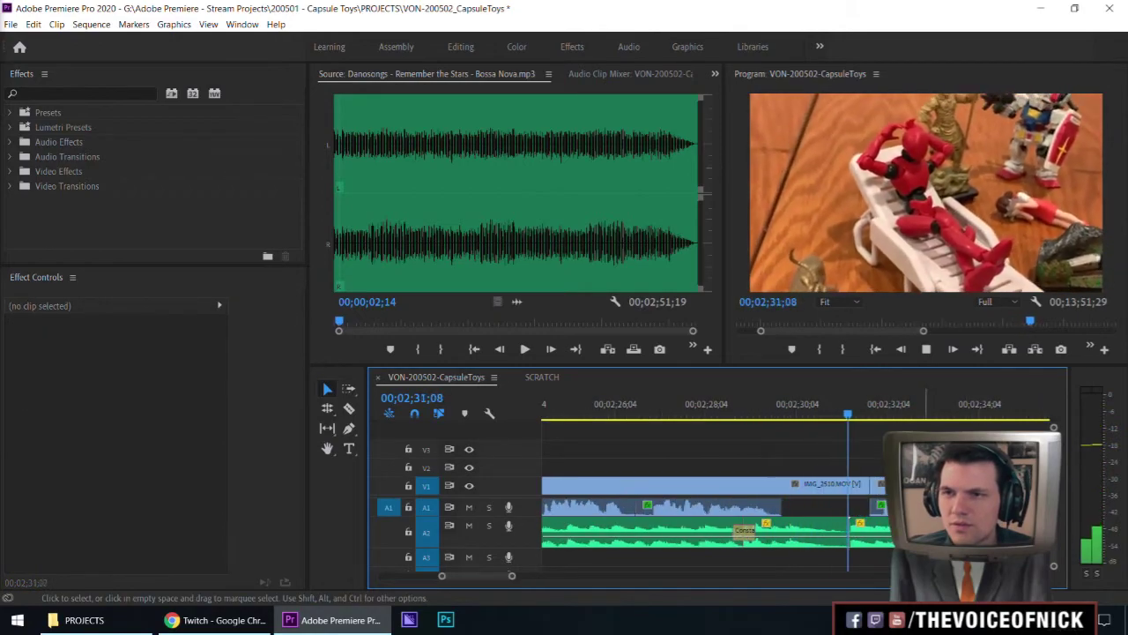
key(minus)
key(minus)
key(minus)
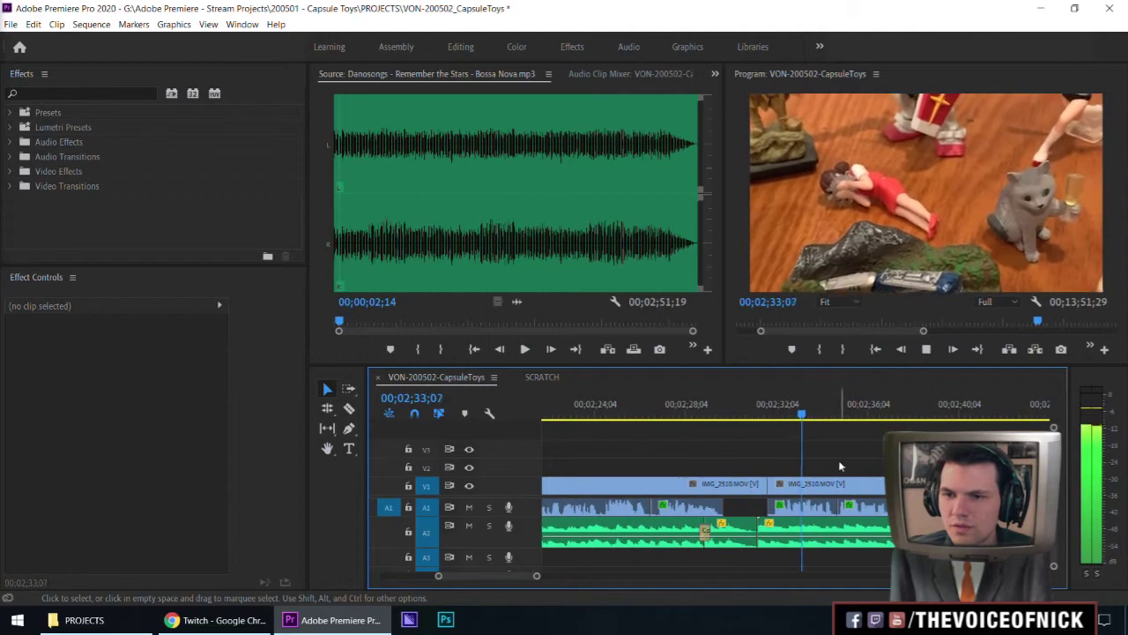
drag(886, 448, 857, 457)
key(minus)
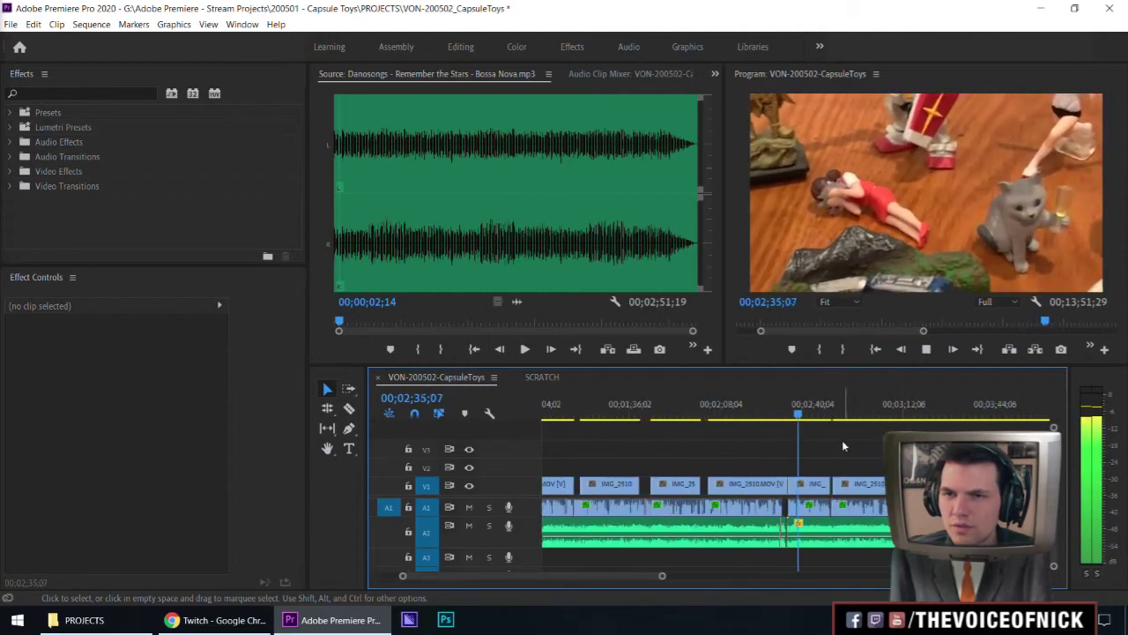
key(minus)
key(equal)
key(minus)
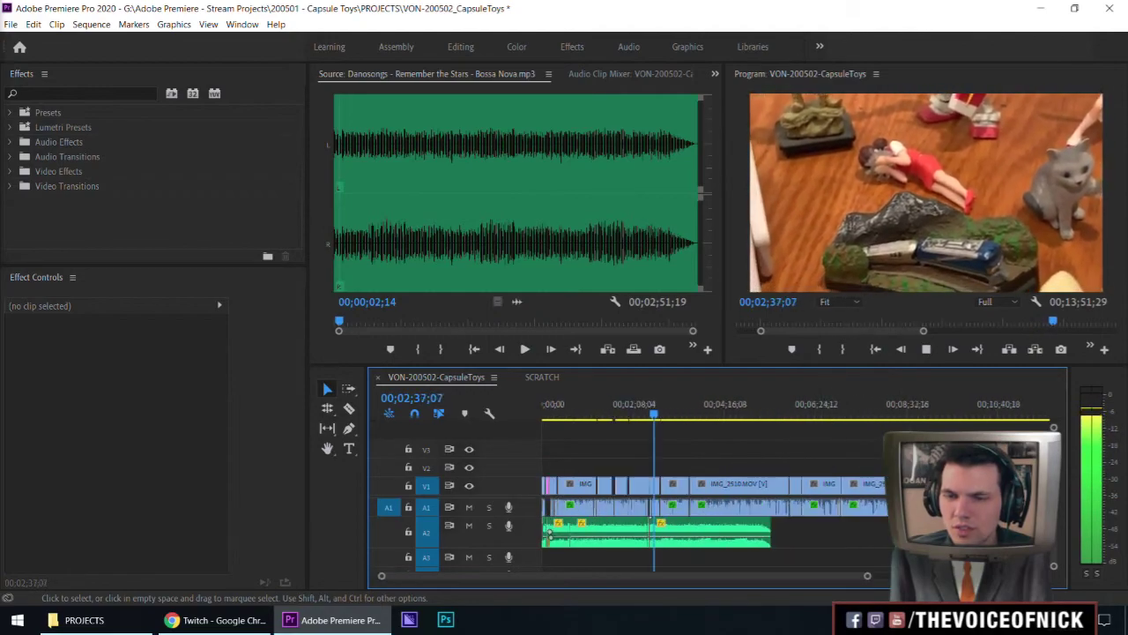
key(space)
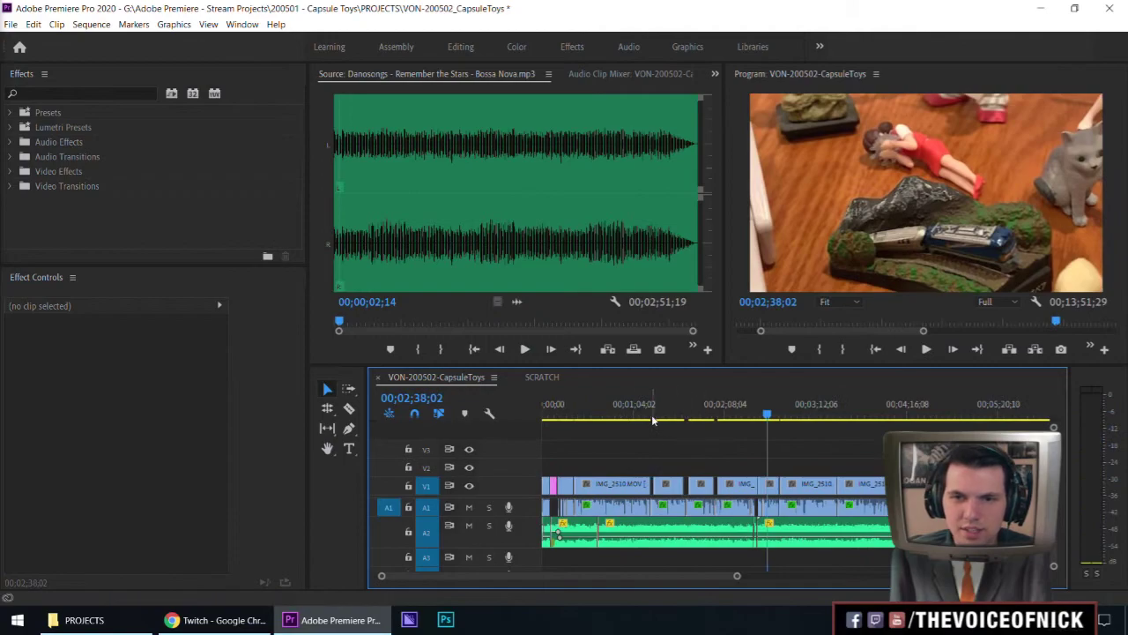
Return the playhead to about 00;02;35 and save the project.
click(763, 421)
key(minus)
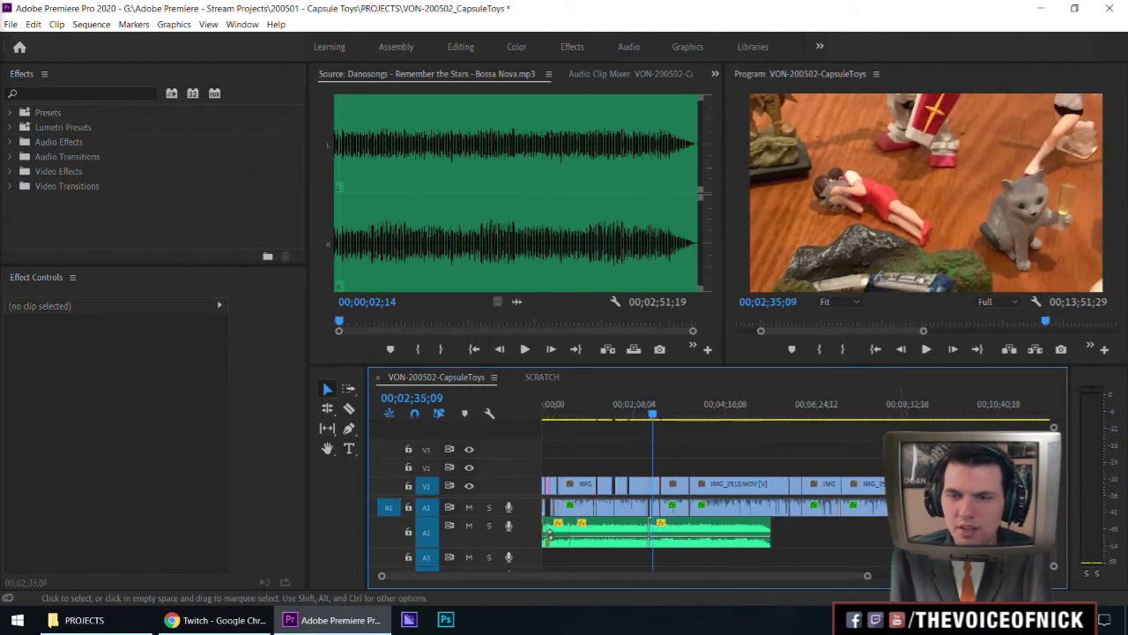
key(ctrl+s)
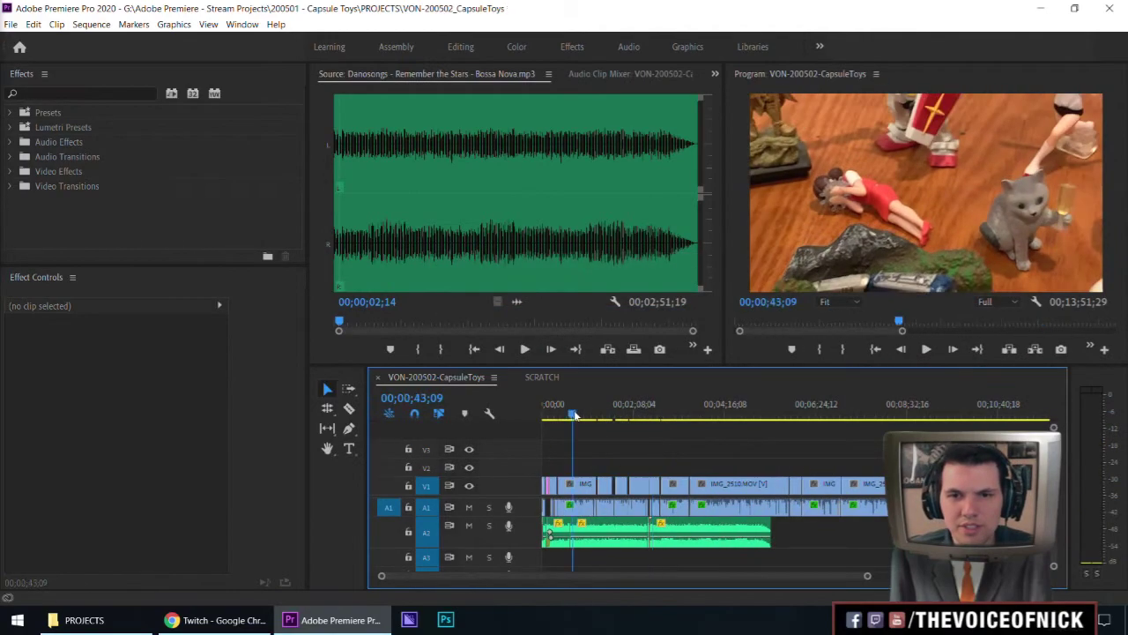
click(571, 412)
key(equal)
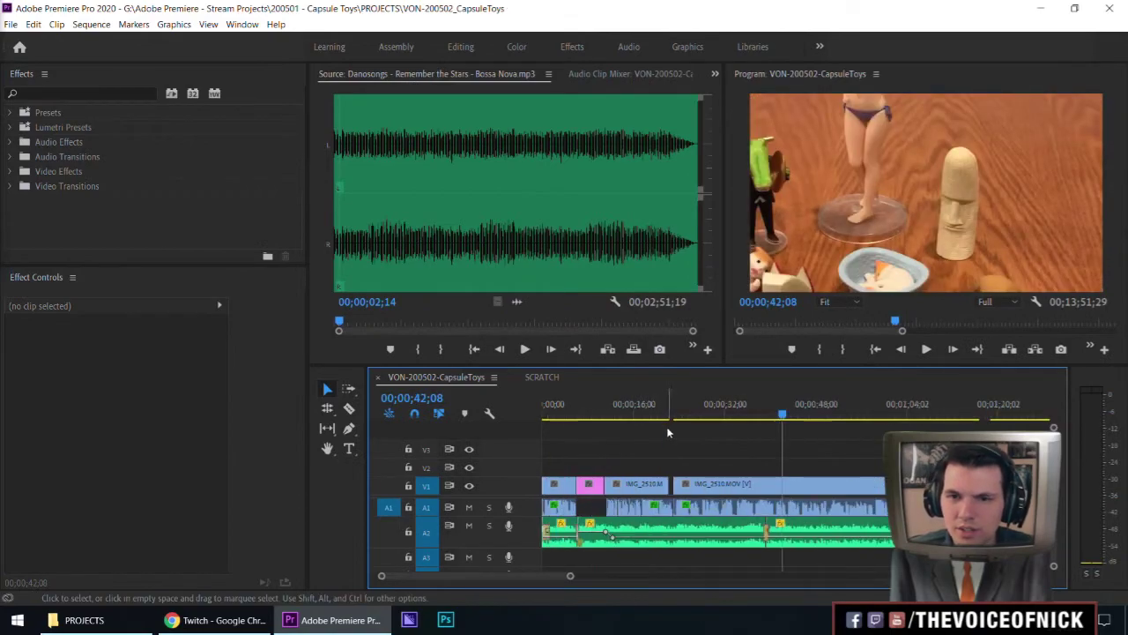
click(999, 407)
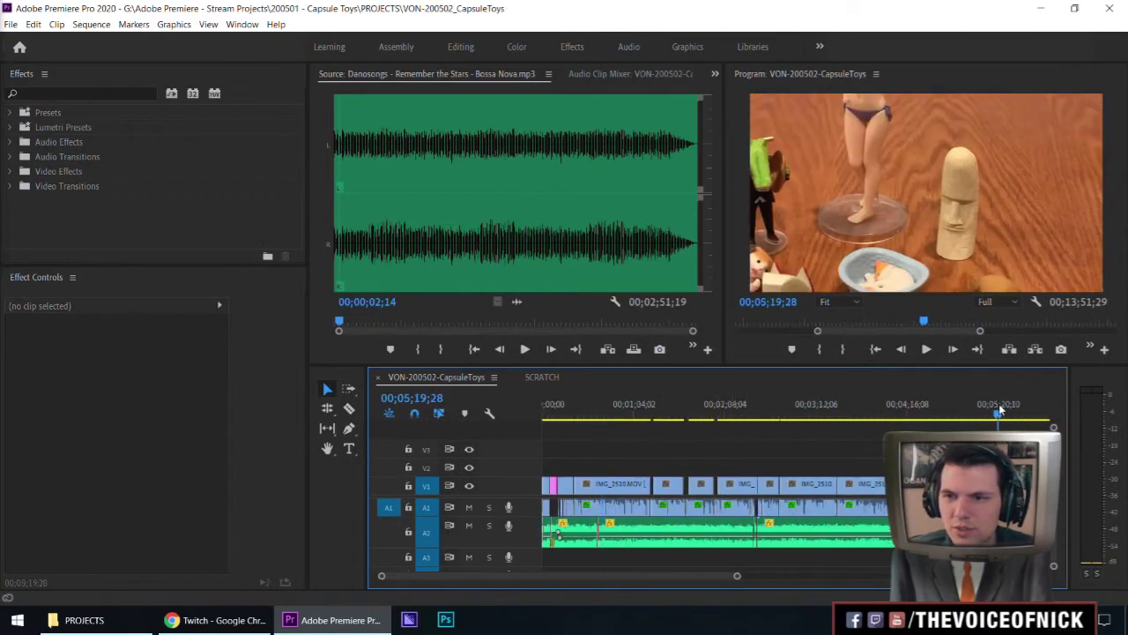
click(628, 415)
click(586, 413)
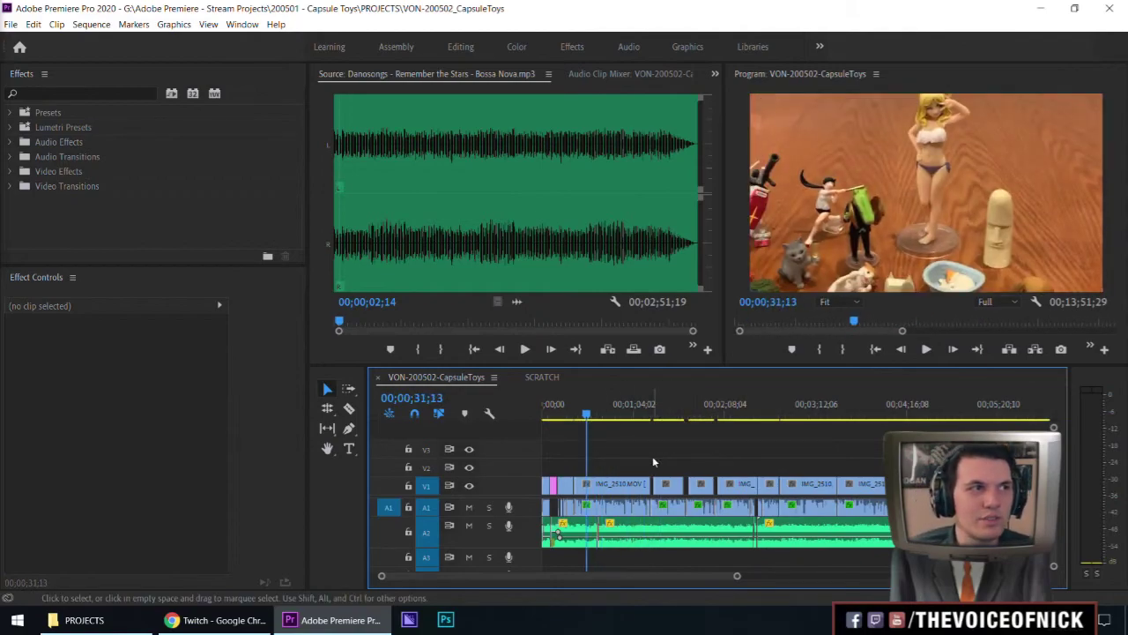
key(ctrl+s)
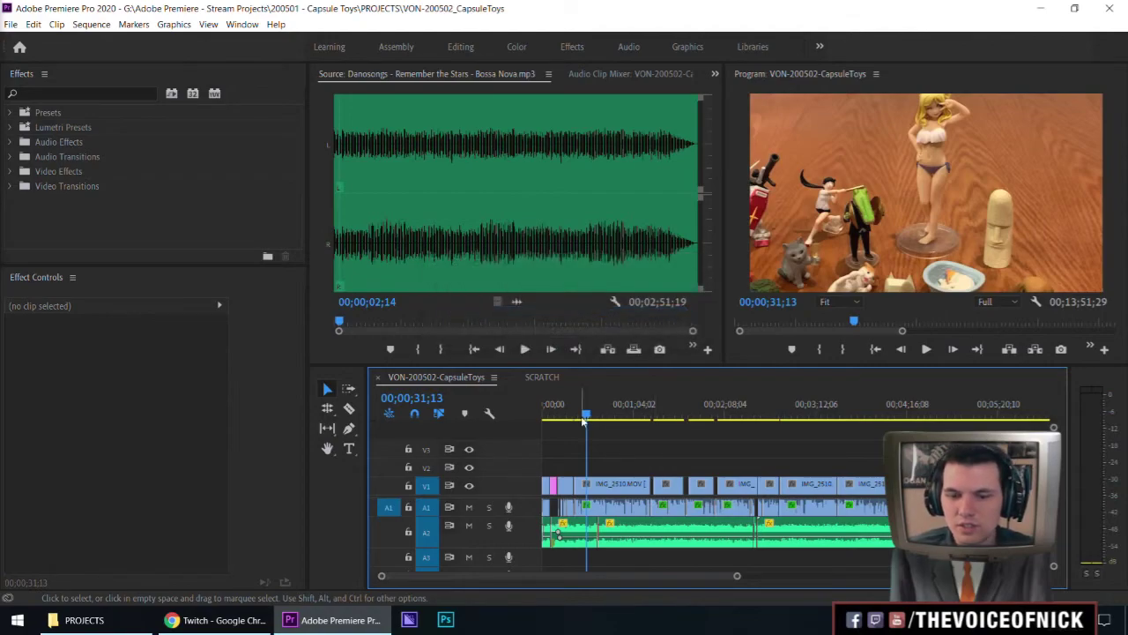
Play the sequence from about 00;00;21 to 00;00;56 to check the voice against the music.
key(equal)
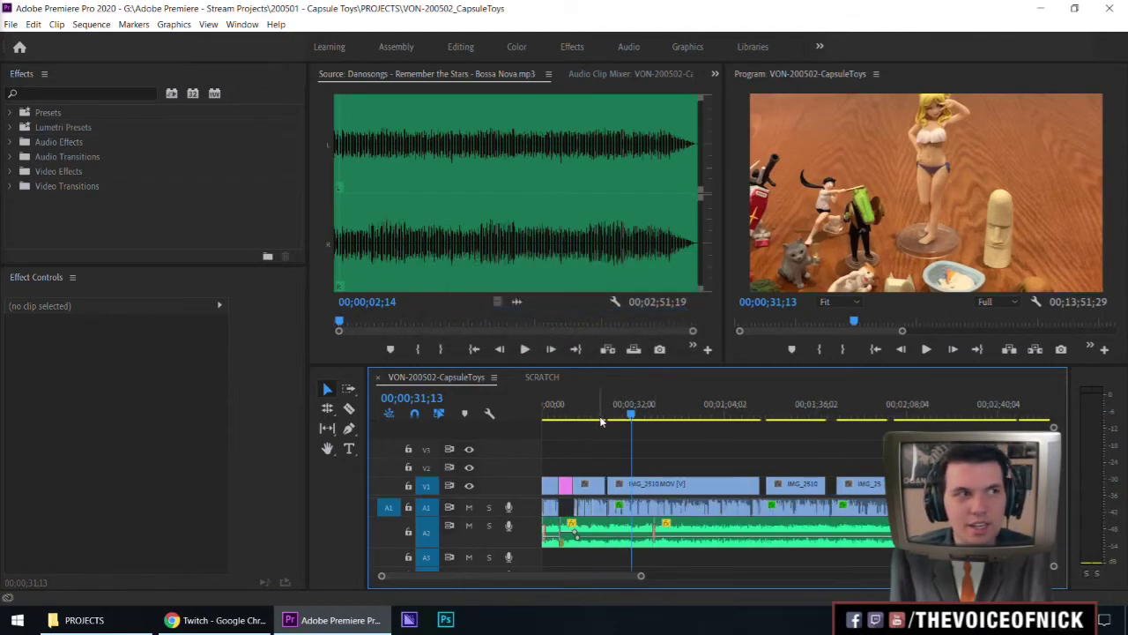
click(599, 416)
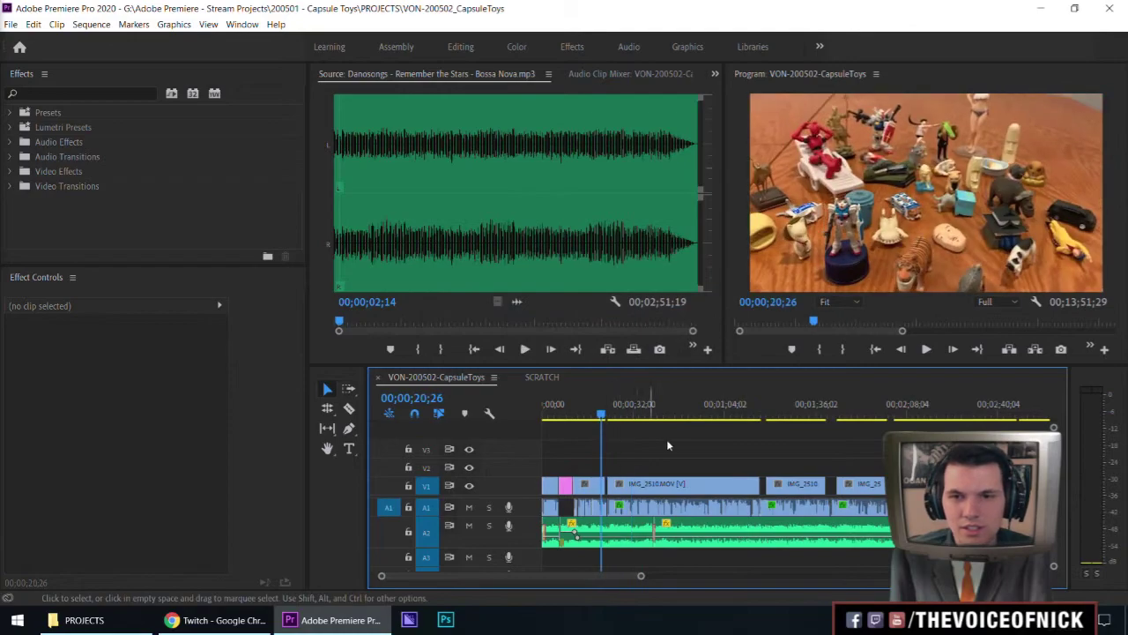
key(space)
key(equal)
key(equal)
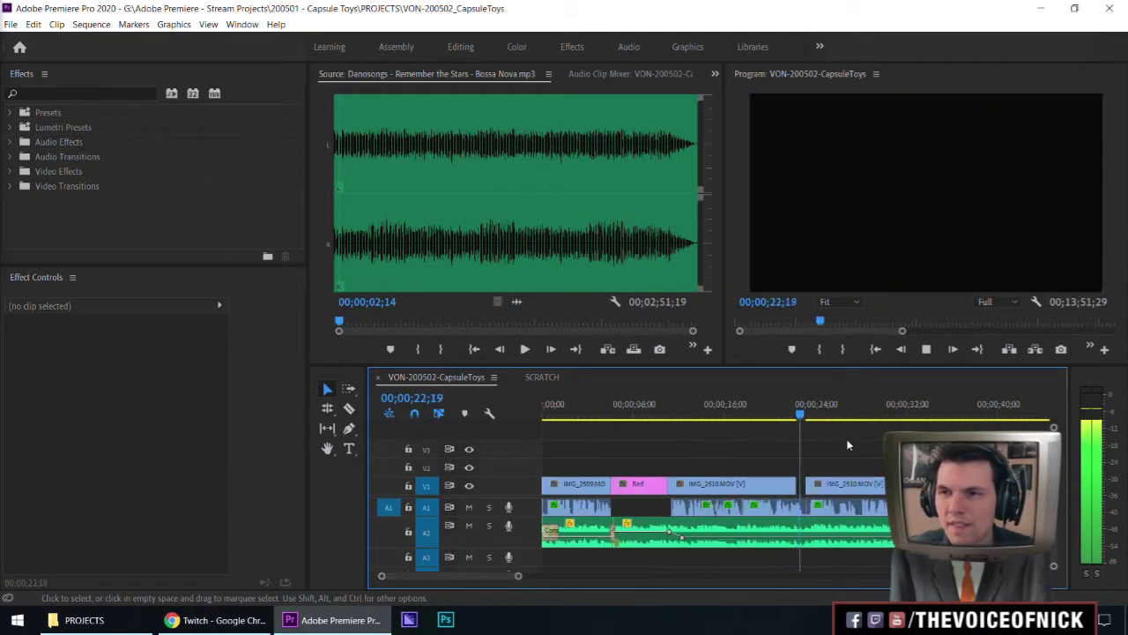
key(minus)
key(minus)
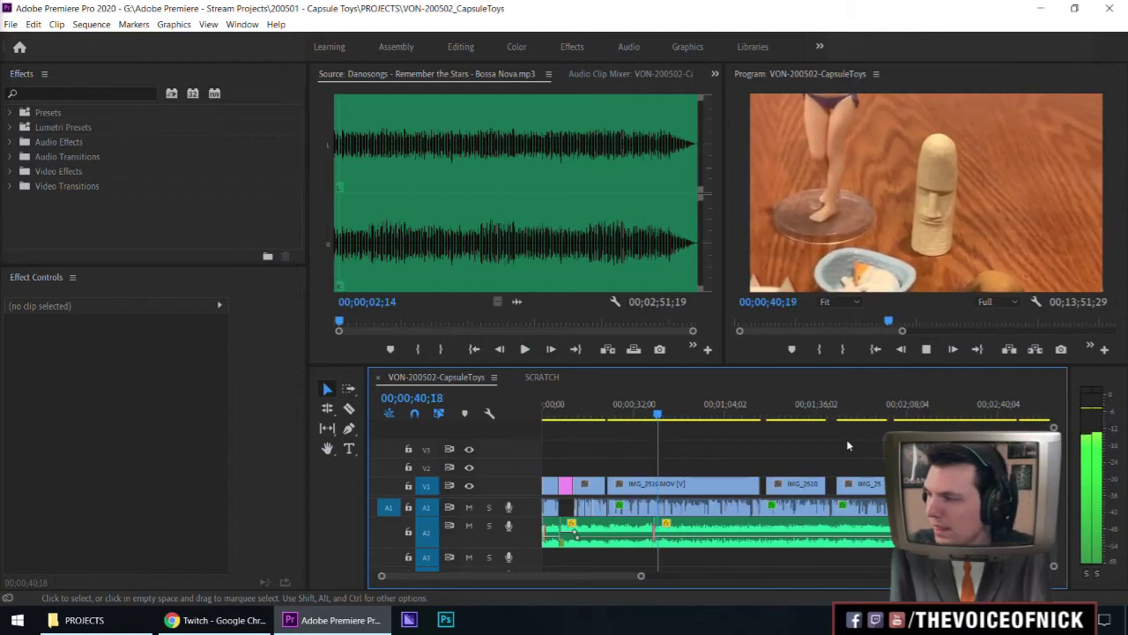
key(minus)
key(minus)
key(equal)
key(equal)
key(equal)
key(minus)
key(equal)
scroll(848, 445, up, 5)
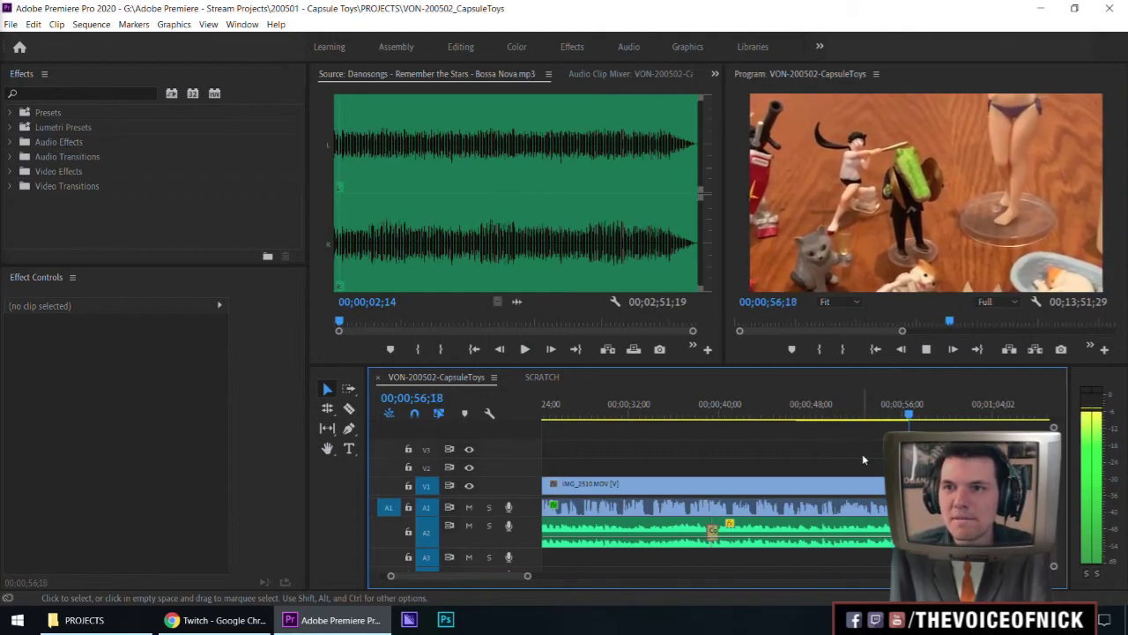
key(space)
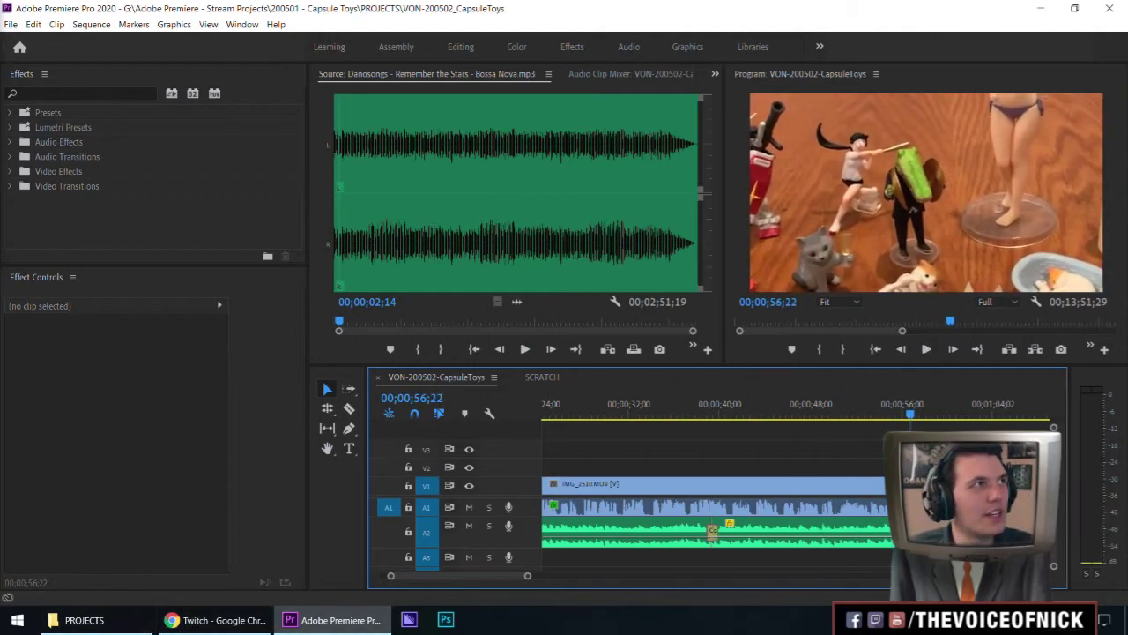
Switch to Chrome, search Google for "difference between alligator and crocodile", and read the snout-shape comparison.
key(alt+Tab)
key(ctrl+t)
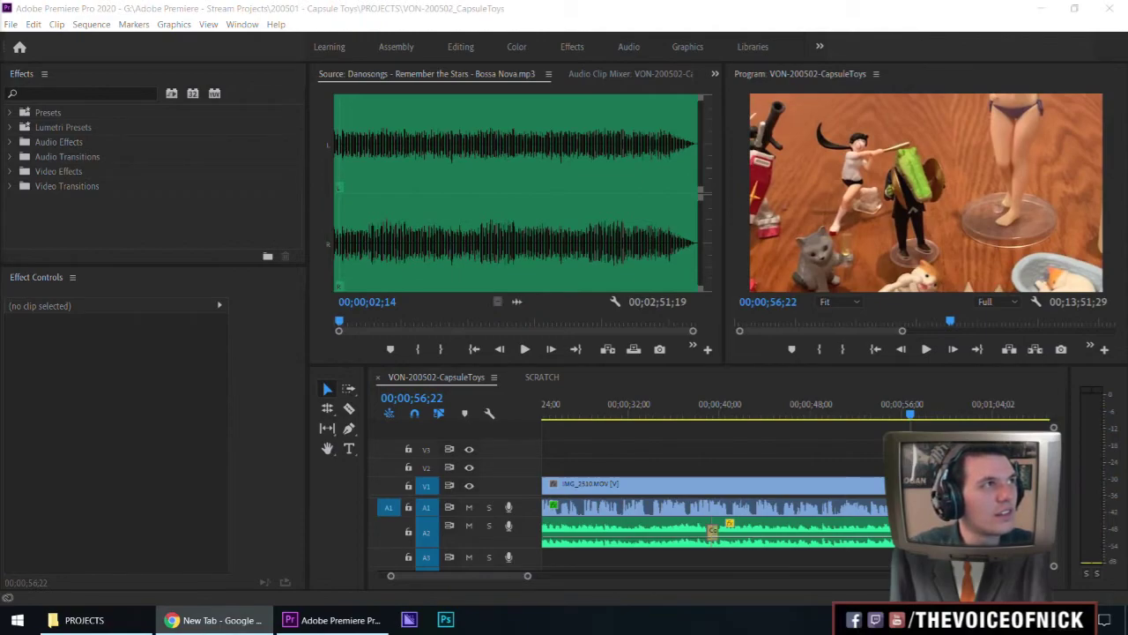
click(216, 619)
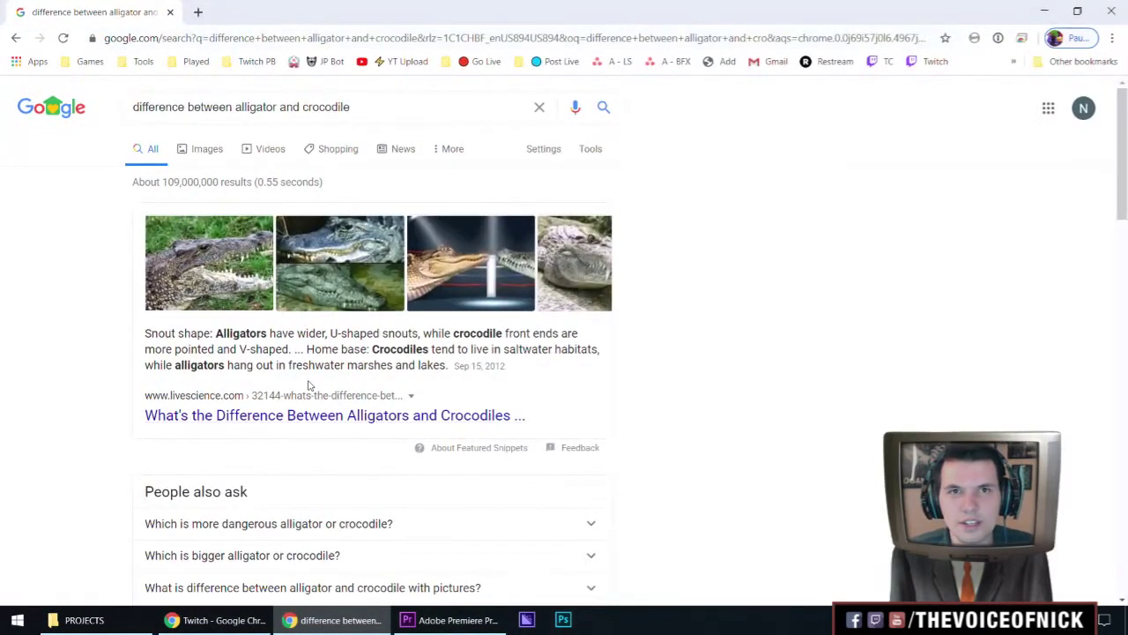
drag(176, 333, 267, 335)
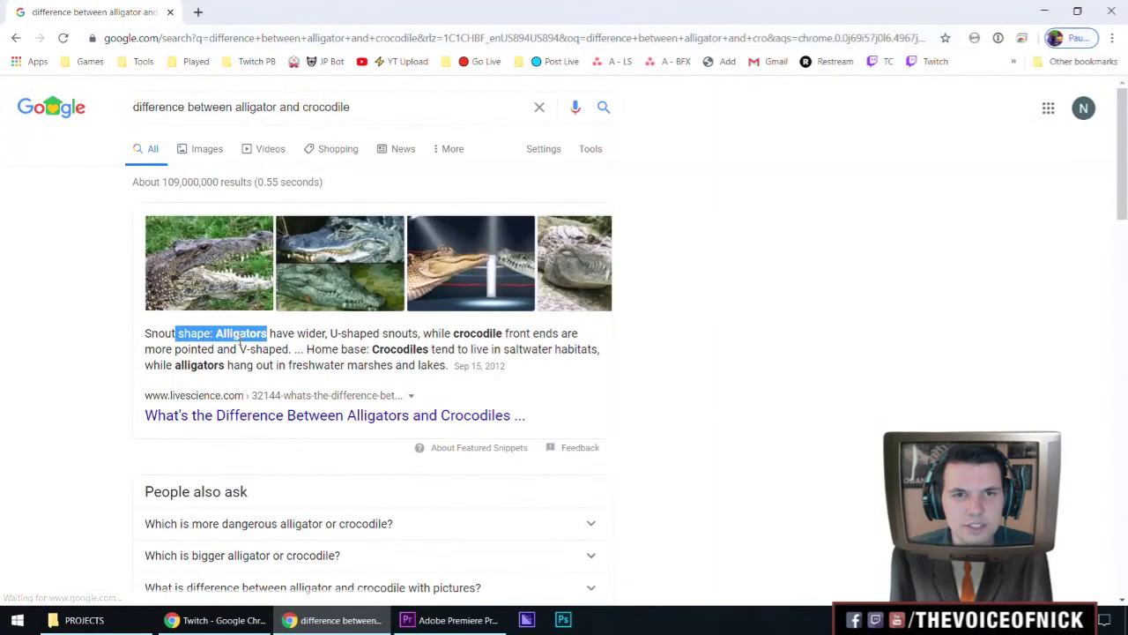
double_click(368, 338)
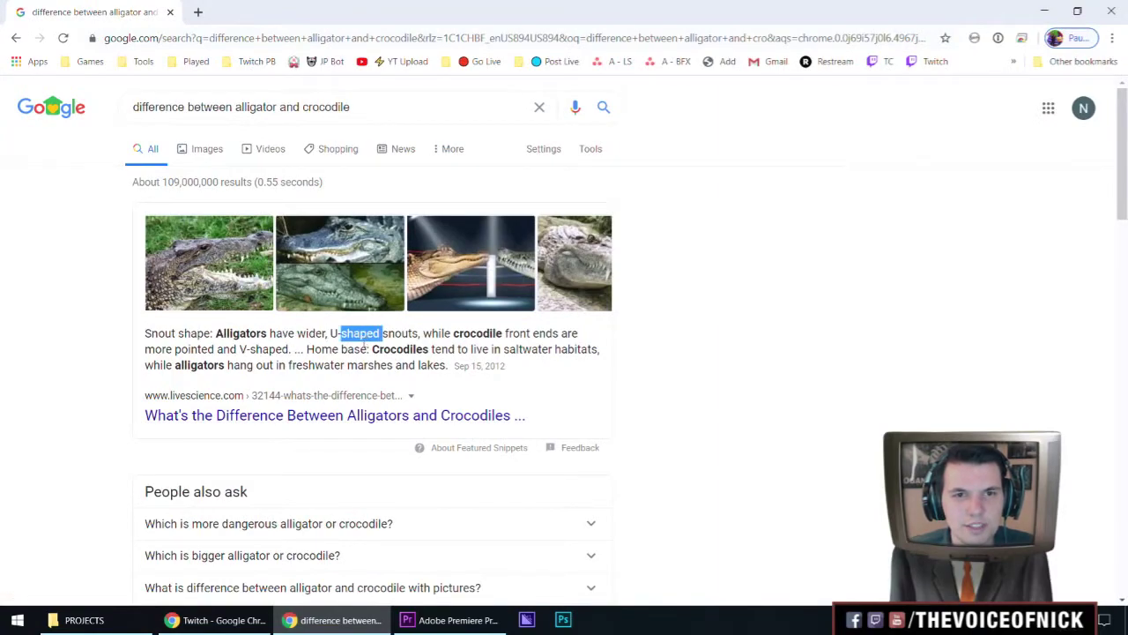
Browse the image results, examine the Random Factoid alligator and crocodile head comparison, and close the search tab.
click(211, 152)
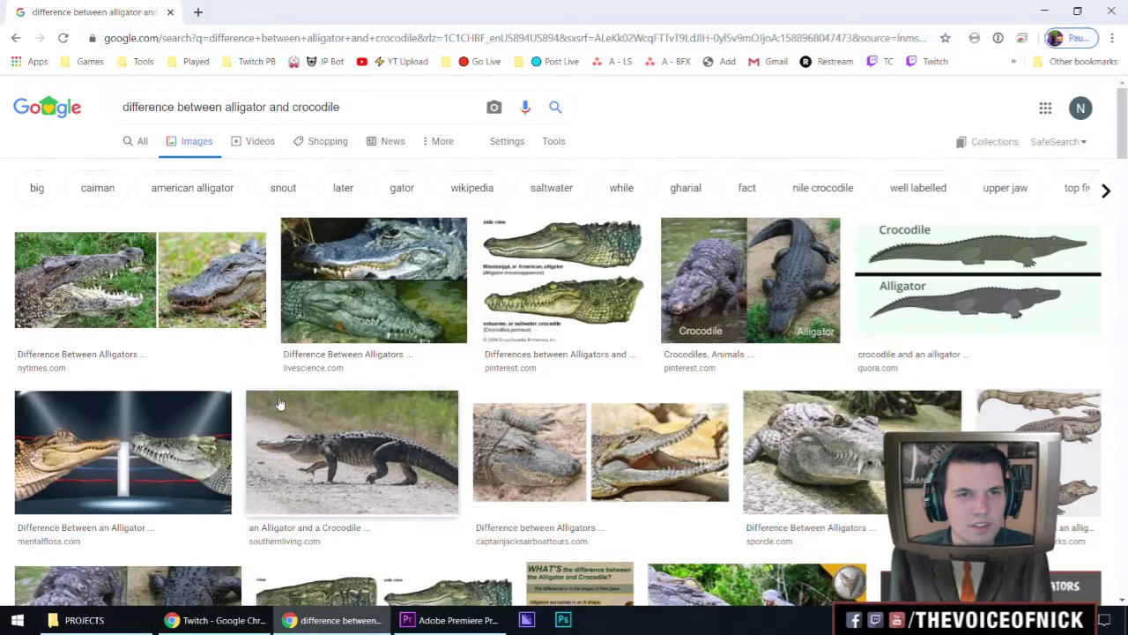
scroll(278, 403, down, 4)
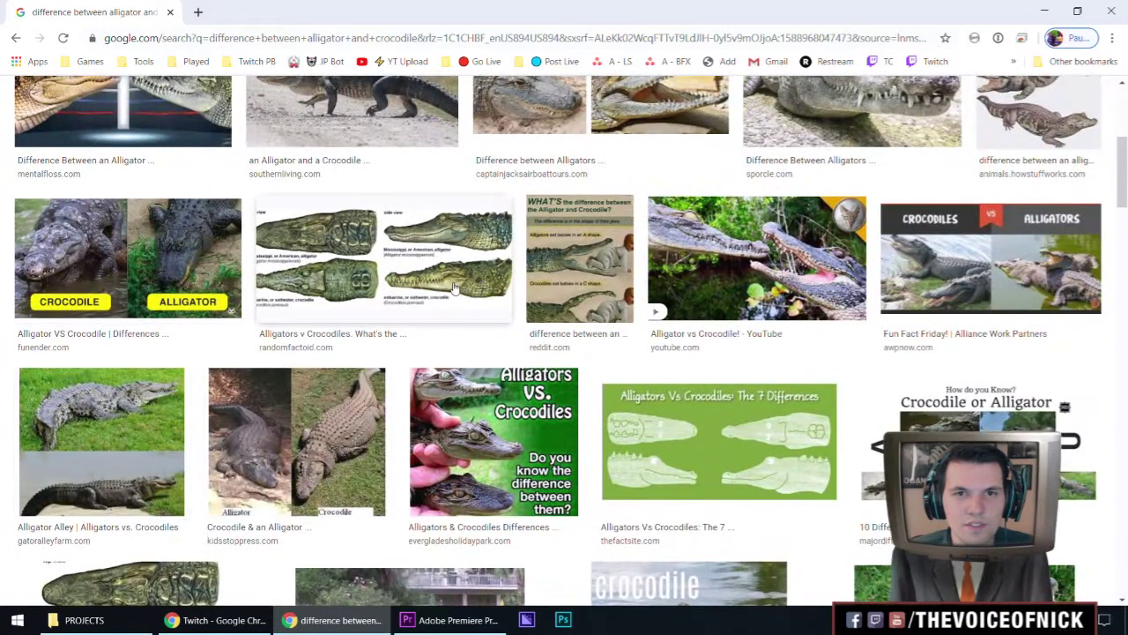
click(304, 280)
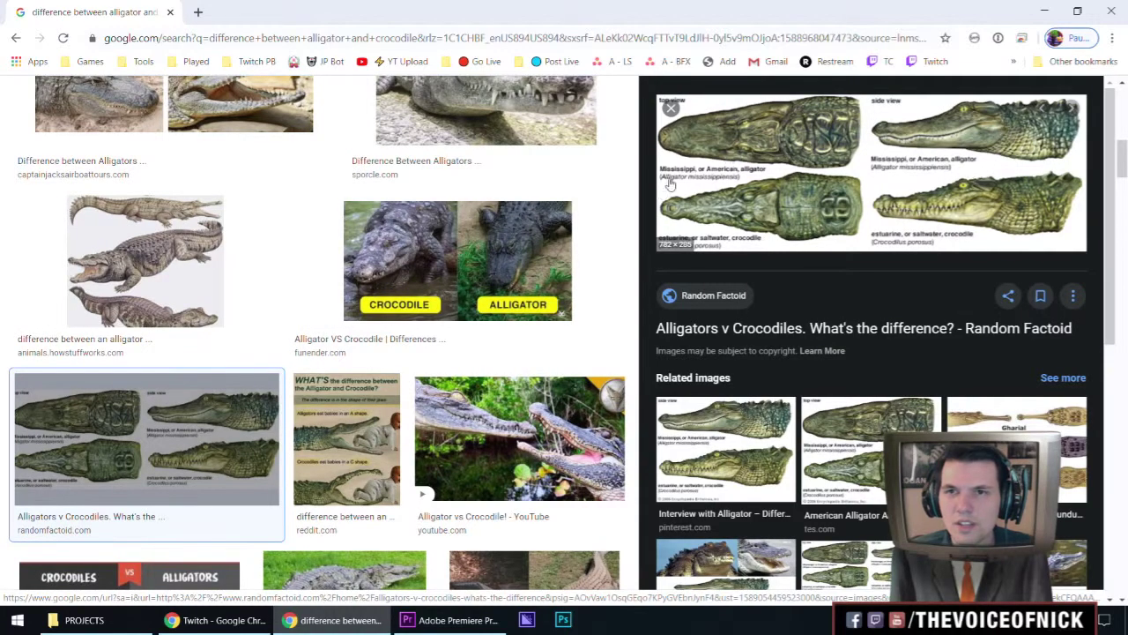
scroll(419, 319, down, 5)
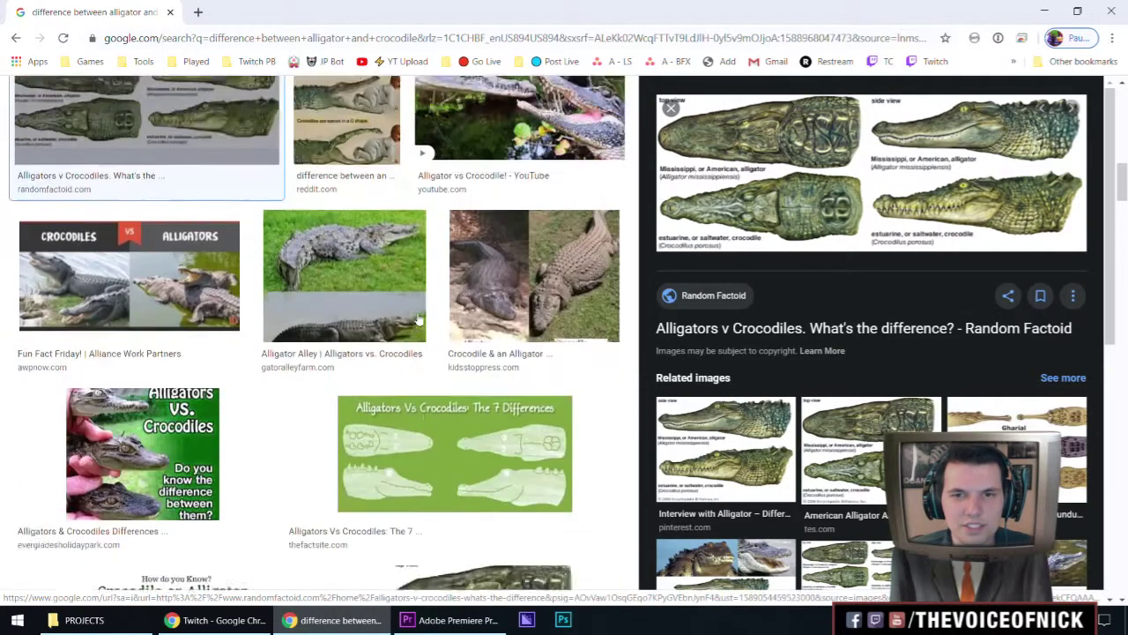
scroll(418, 317, up, 3)
middle_click(100, 11)
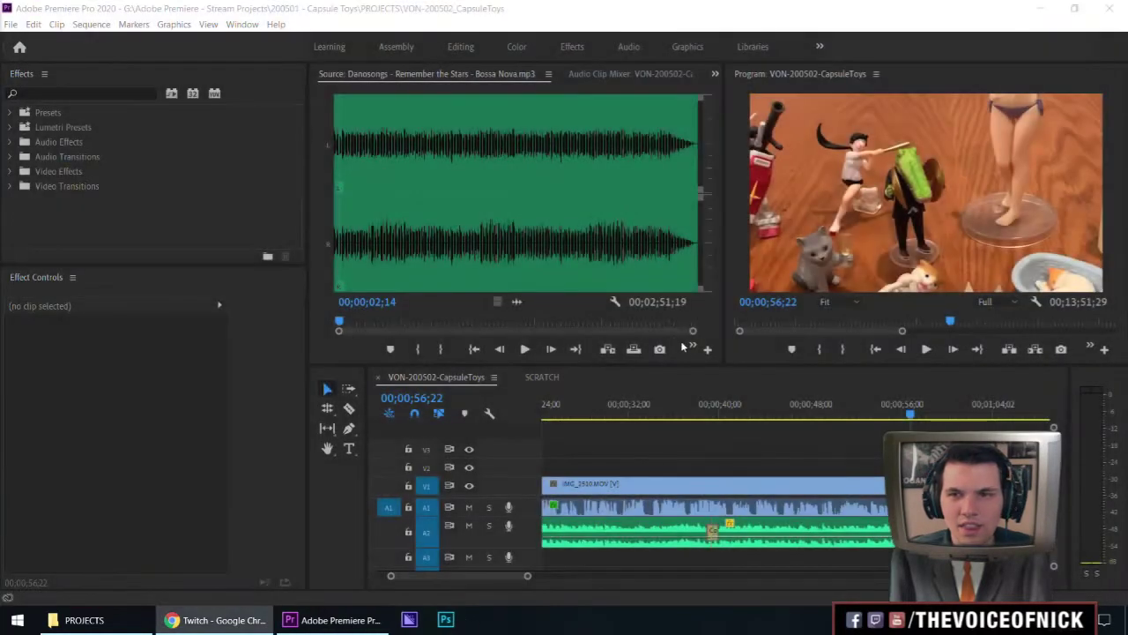
Back in Premiere Pro, move the playhead to about 00;00;55 and play the voice and music from there.
drag(908, 416, 887, 422)
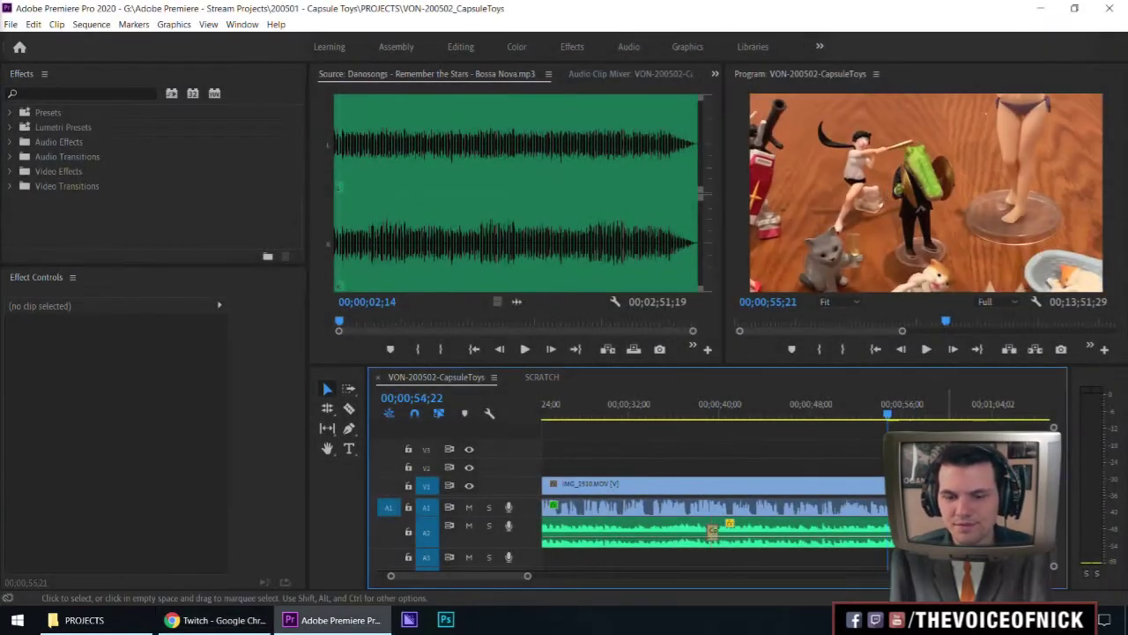
key(minus)
key(minus)
key(space)
key(equal)
key(equal)
key(minus)
key(equal)
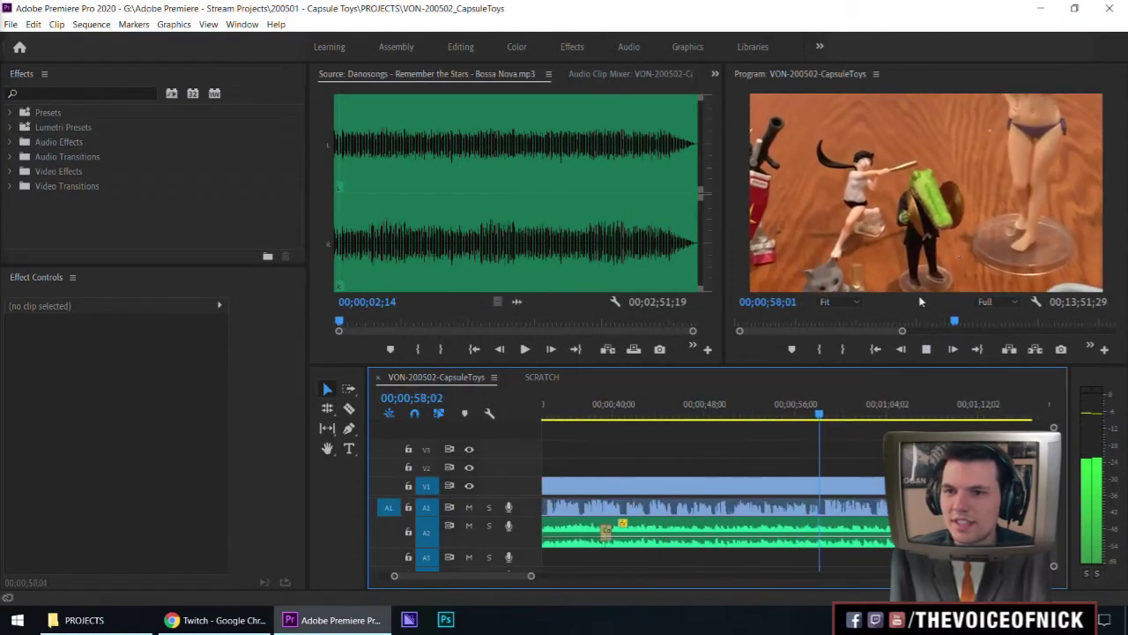
Play the sequence from about 00;00;50 to 00;01;18 to check the voice against the music and picture.
click(725, 414)
key(space)
key(minus)
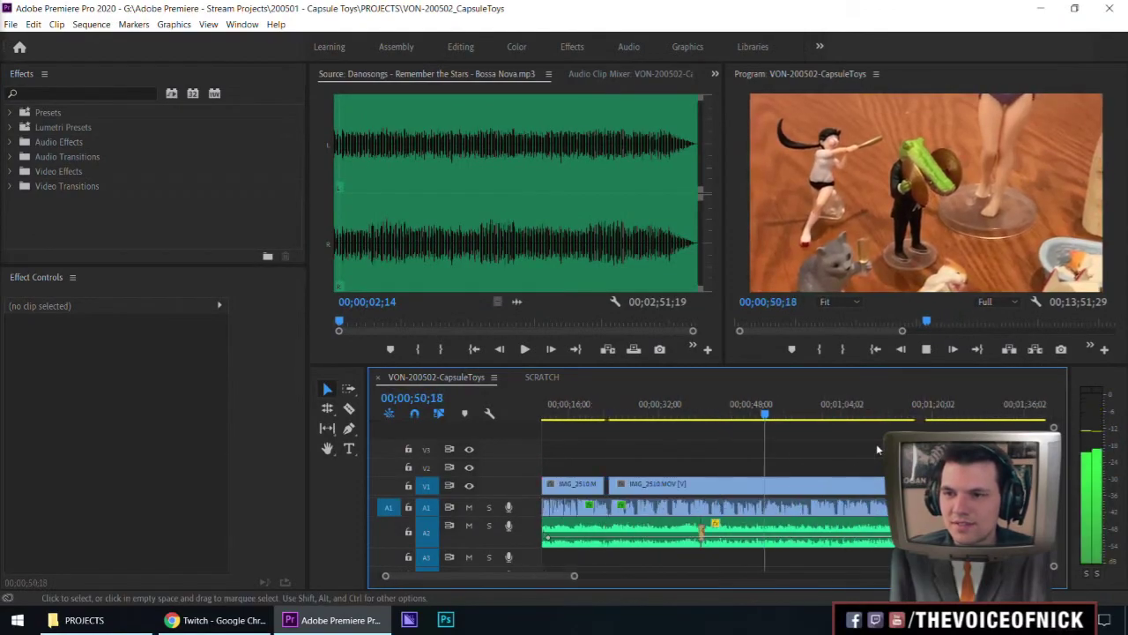
key(minus)
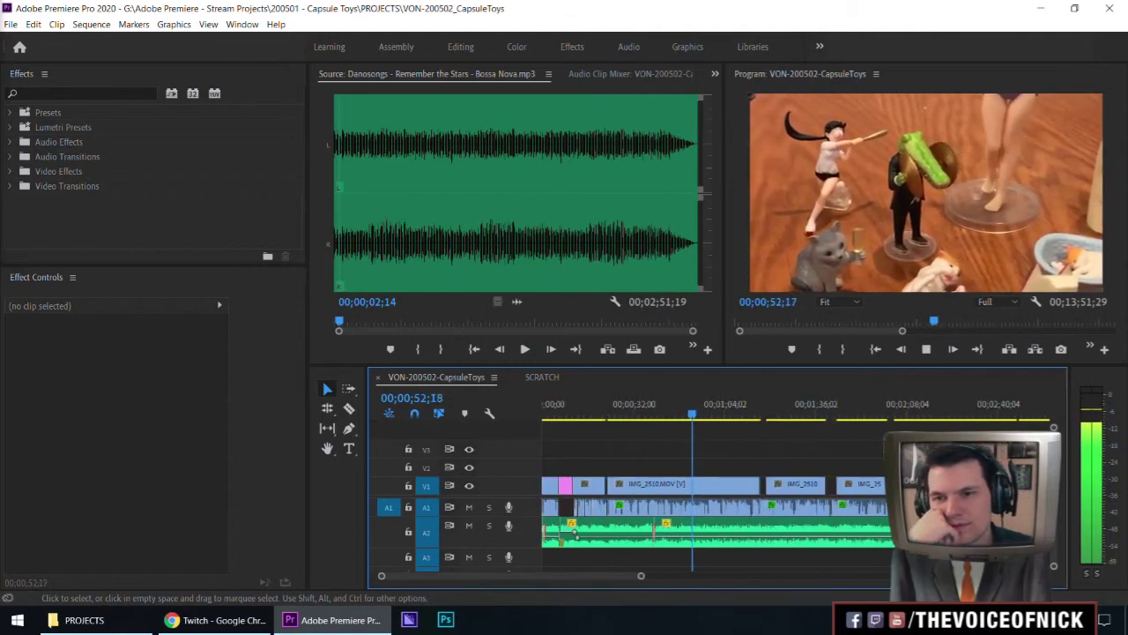
key(equal)
key(equal)
key(equal)
key(equal)
key(equal)
key(equal)
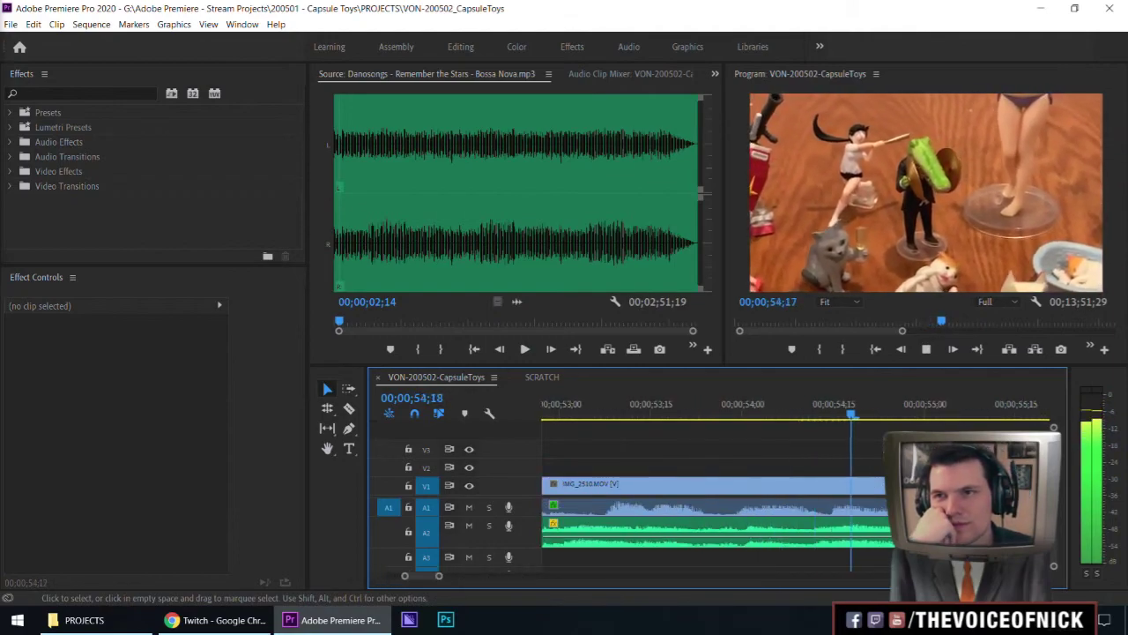
key(minus)
key(minus)
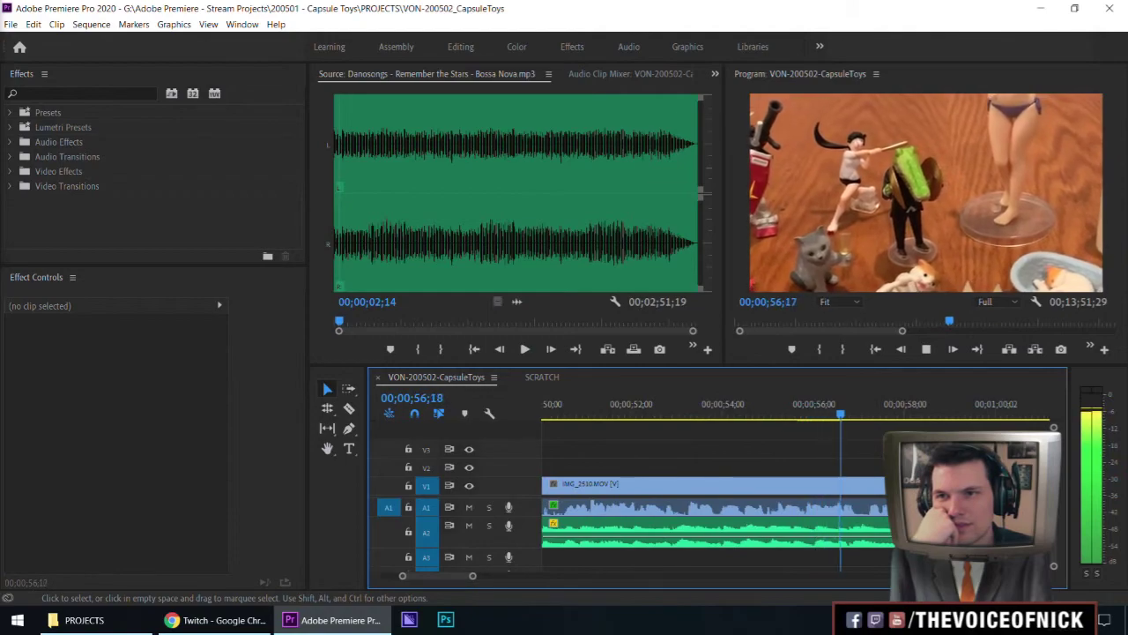
key(equal)
key(equal)
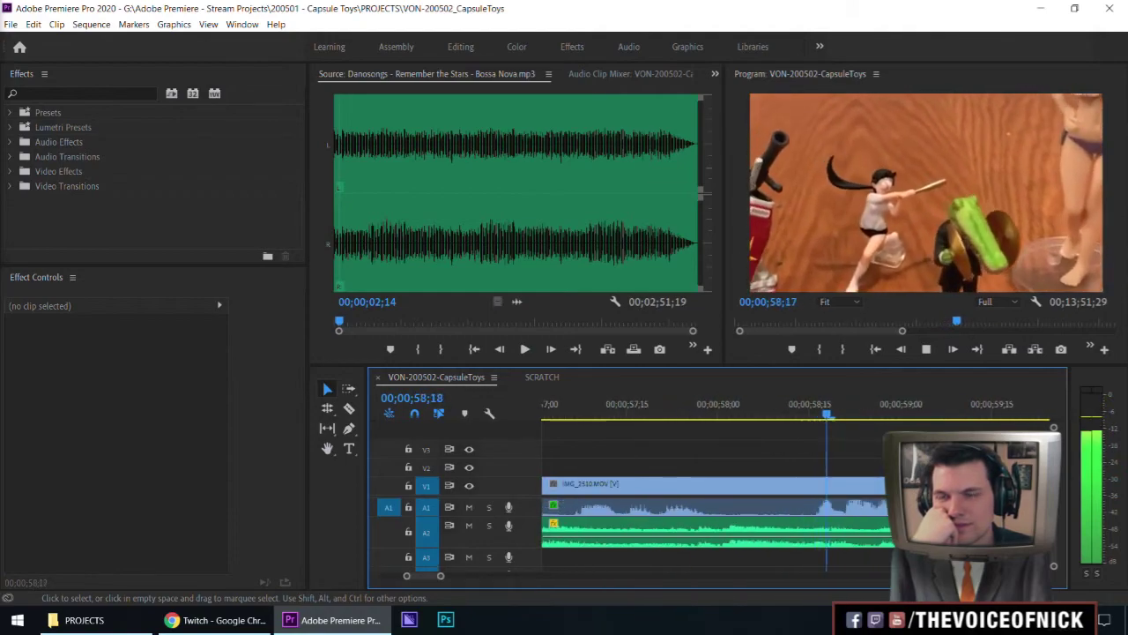
key(minus)
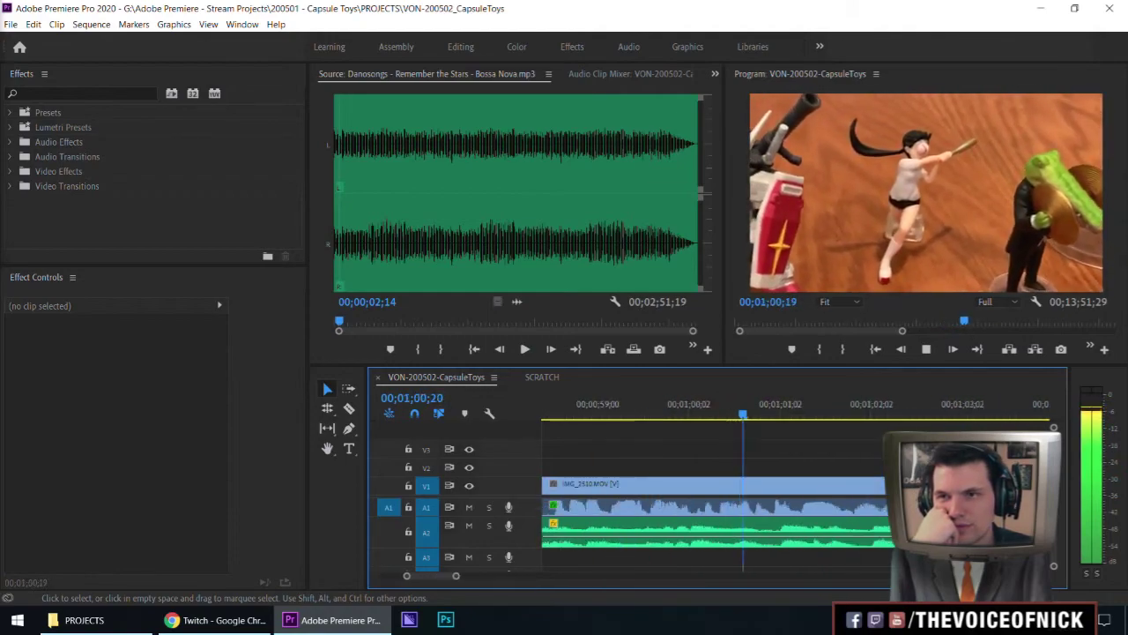
key(minus)
key(minus)
key(minus)
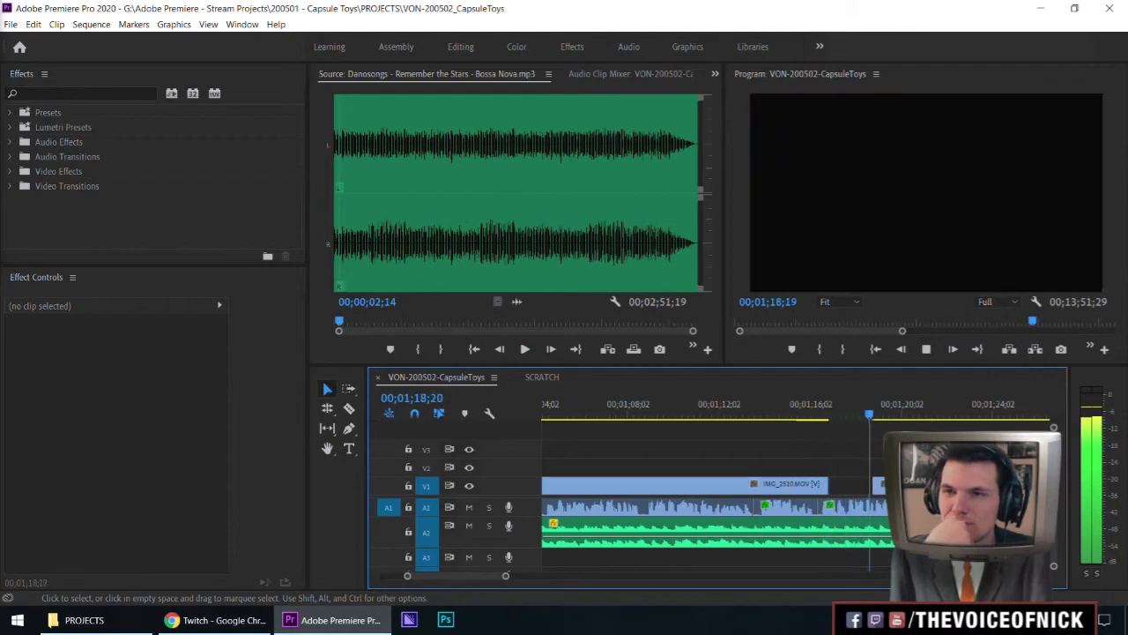
Close the V1 gap near 00;01;17 by extending the start of the following IMG_2510.MOV clip back to the previous clip.
key(=)
key(=)
key(space)
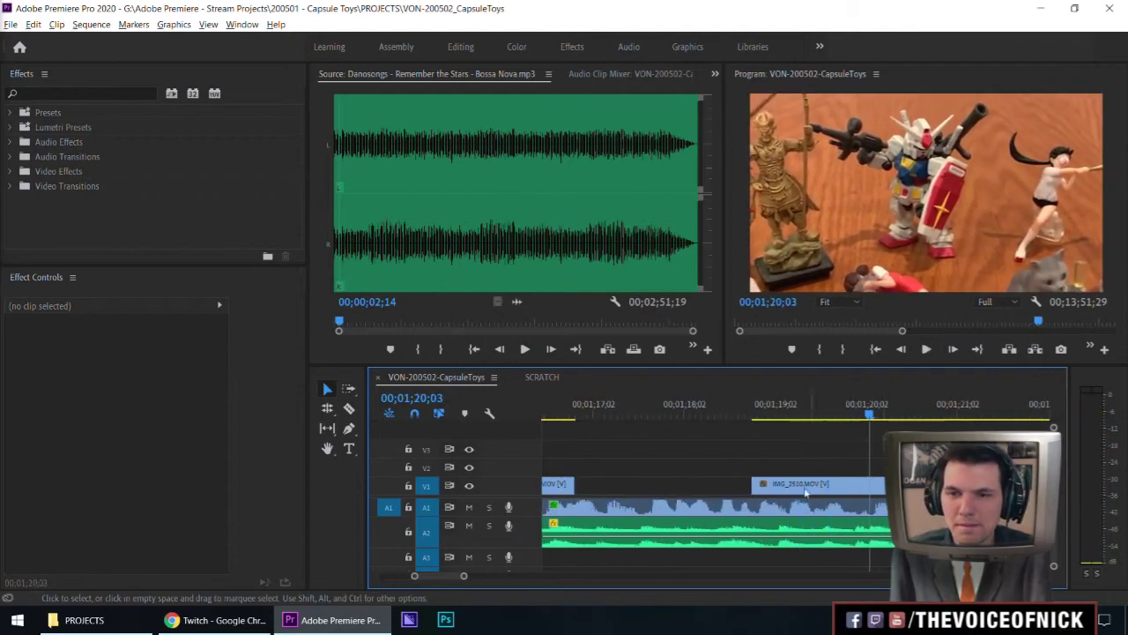
drag(757, 486, 529, 483)
key(ctrl+z)
drag(757, 481, 564, 482)
Play and scrub across the closed gap between about 00;01;15 and 00;01;18 to check the picture join.
click(633, 415)
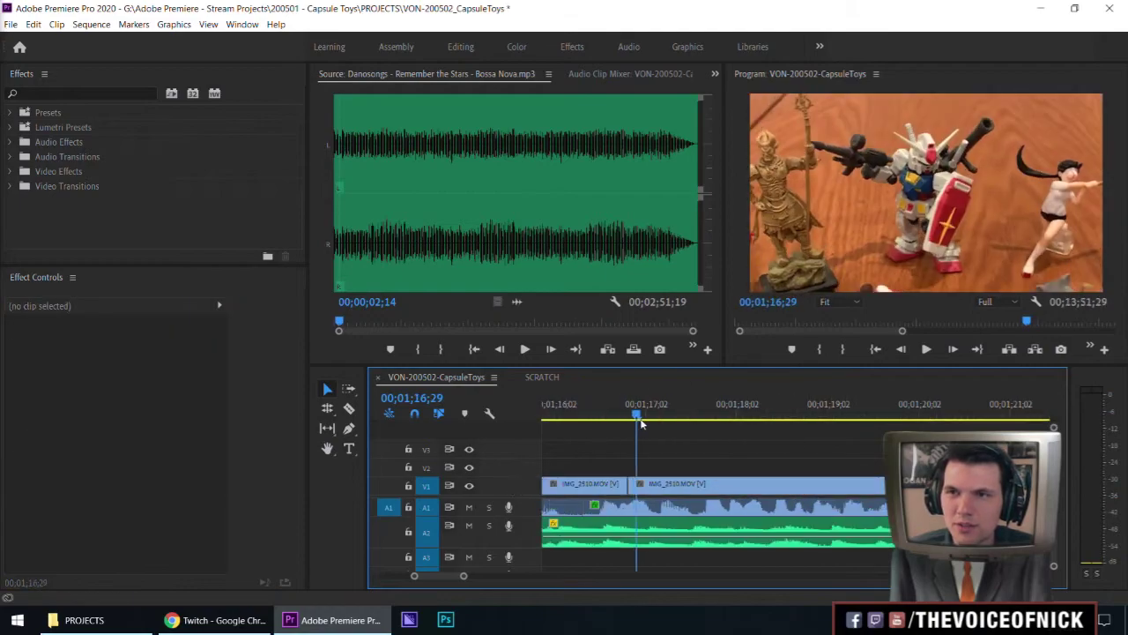
key(space)
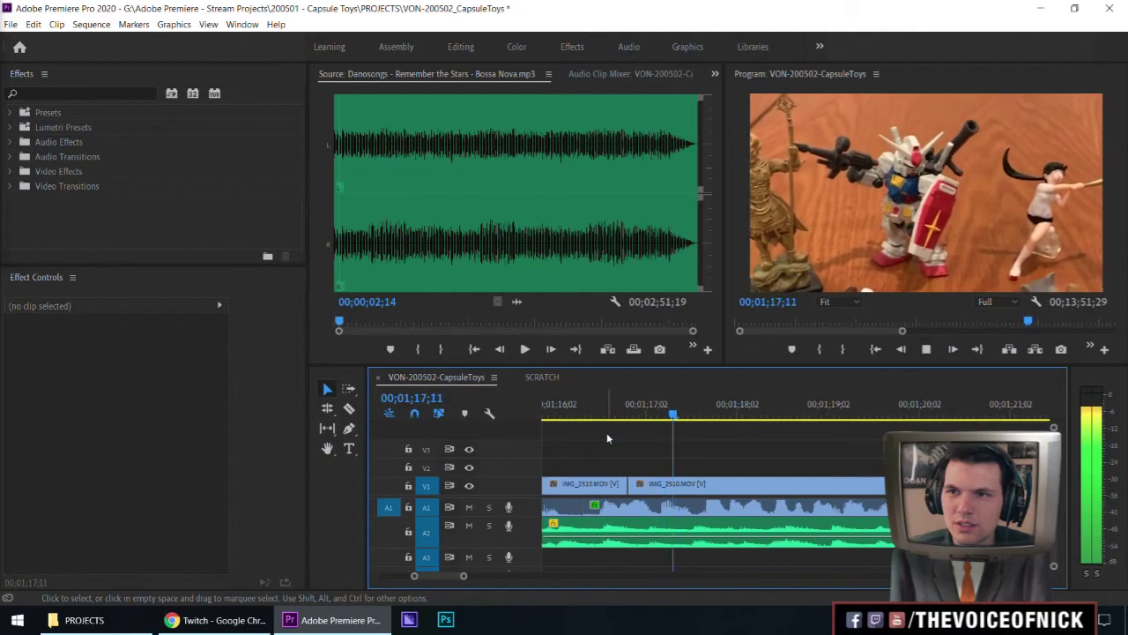
key(minus)
key(minus)
key(equal)
click(660, 413)
drag(741, 449, 793, 455)
key(space)
key(minus)
key(equal)
key(minus)
key(equal)
key(equal)
drag(714, 437, 651, 441)
drag(582, 452, 550, 458)
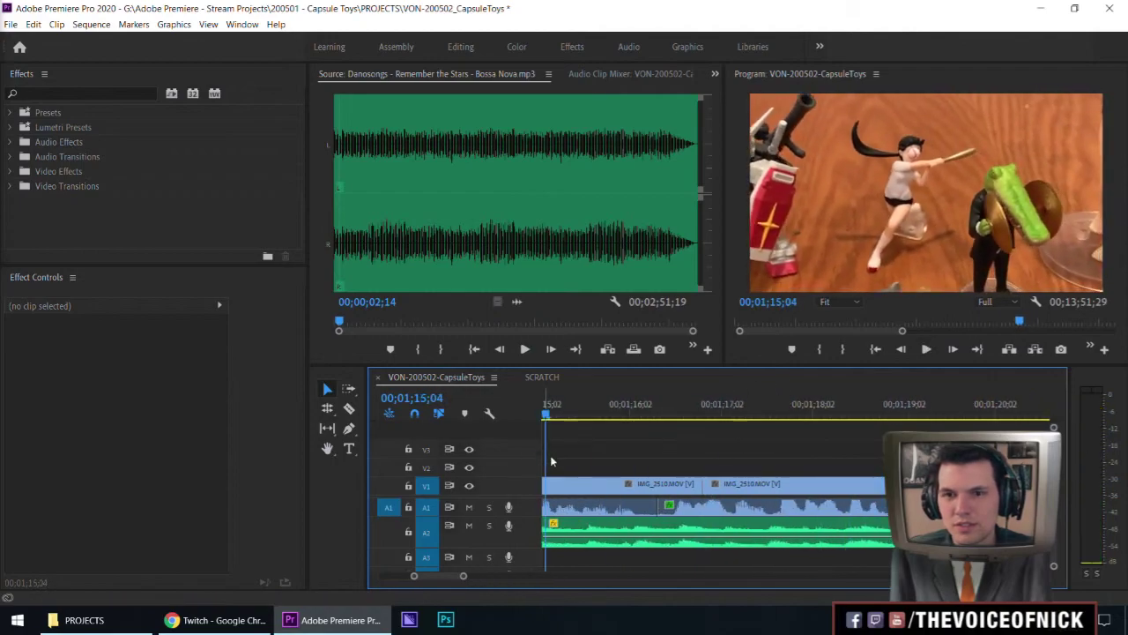
Split the V1 clip at 00;01;10;05, then scale the part after the cut to 155.8 and reposition it to 1216, 648.
key(minus)
key(minus)
drag(685, 413, 666, 414)
key(=)
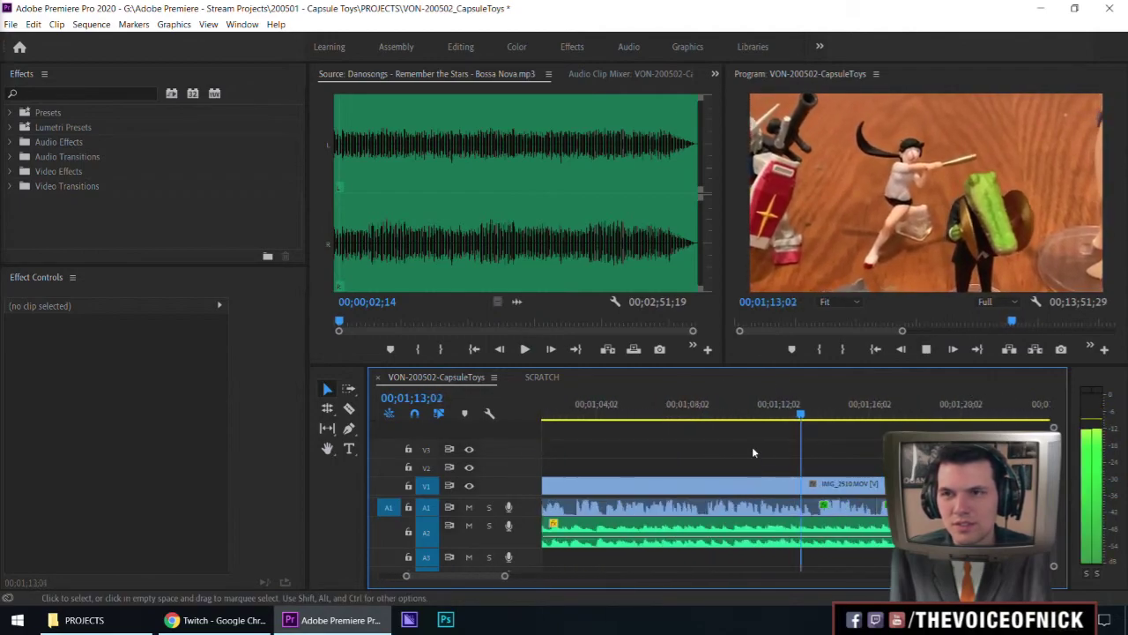
click(677, 414)
key(space)
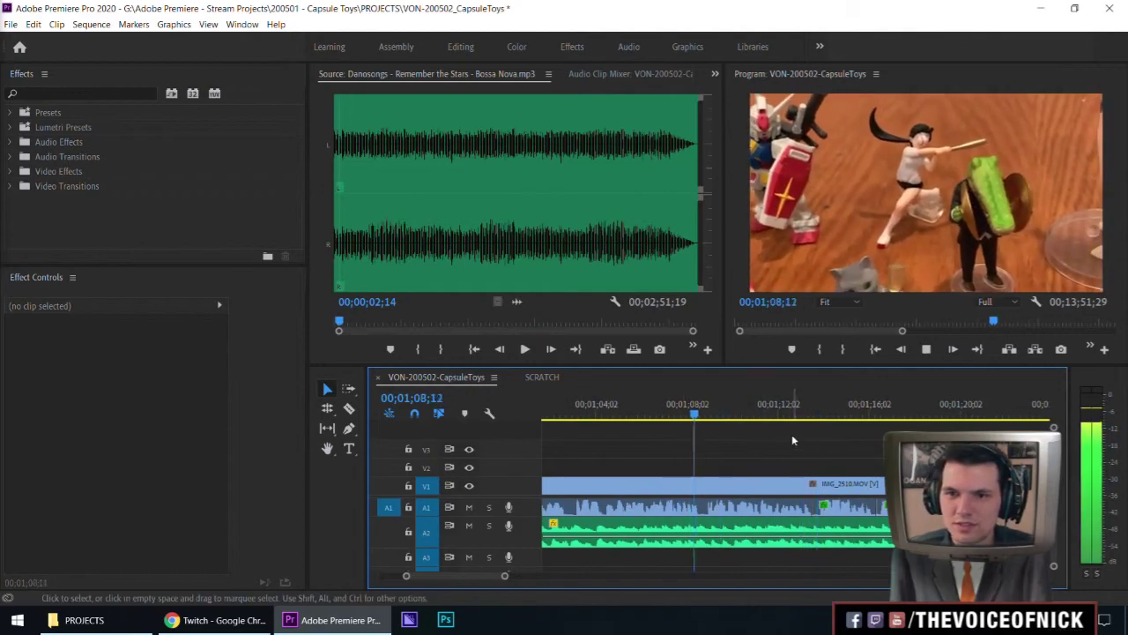
key(space)
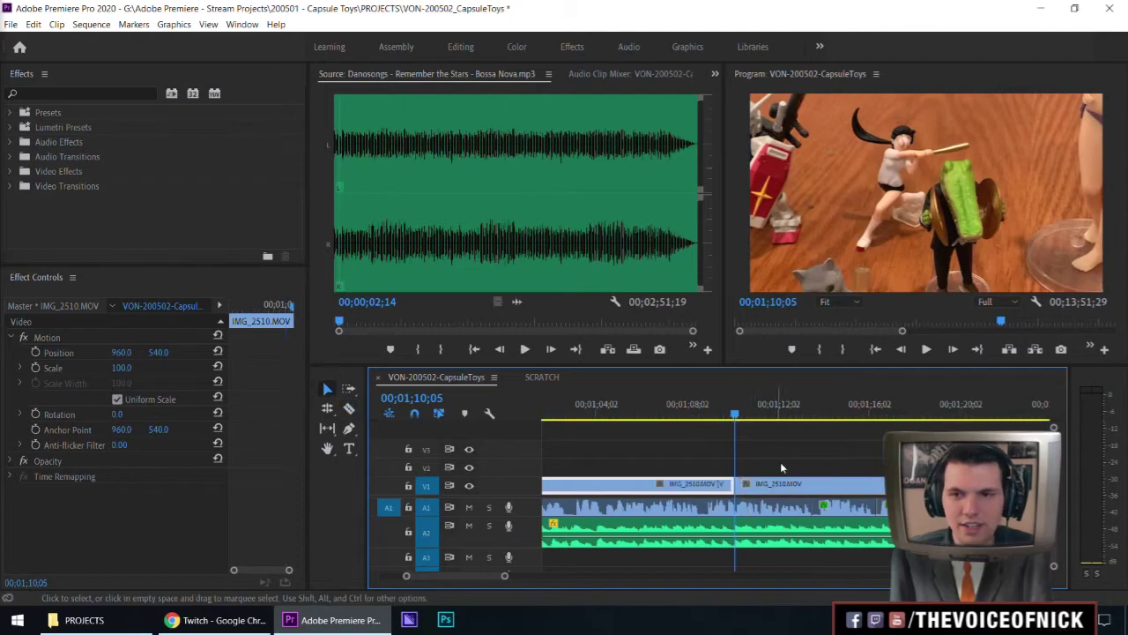
drag(746, 192, 652, 191)
drag(809, 193, 857, 213)
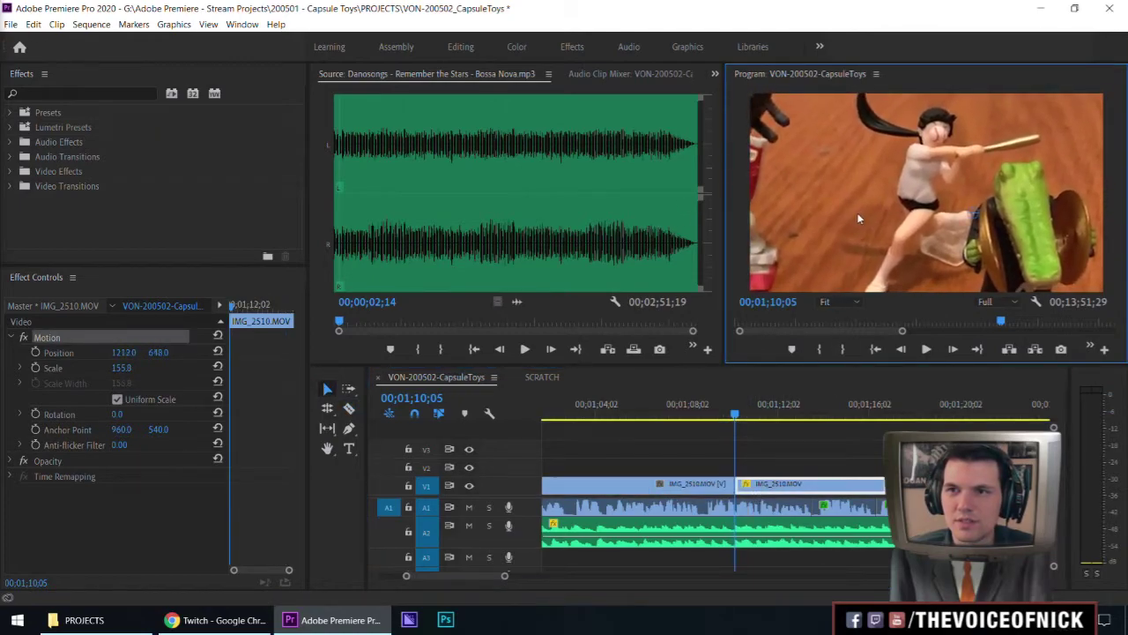
Play from about 00;01;07 to 00;01;12 with the program monitor maximized to check the punch-in on the figures.
drag(735, 412, 697, 413)
click(667, 425)
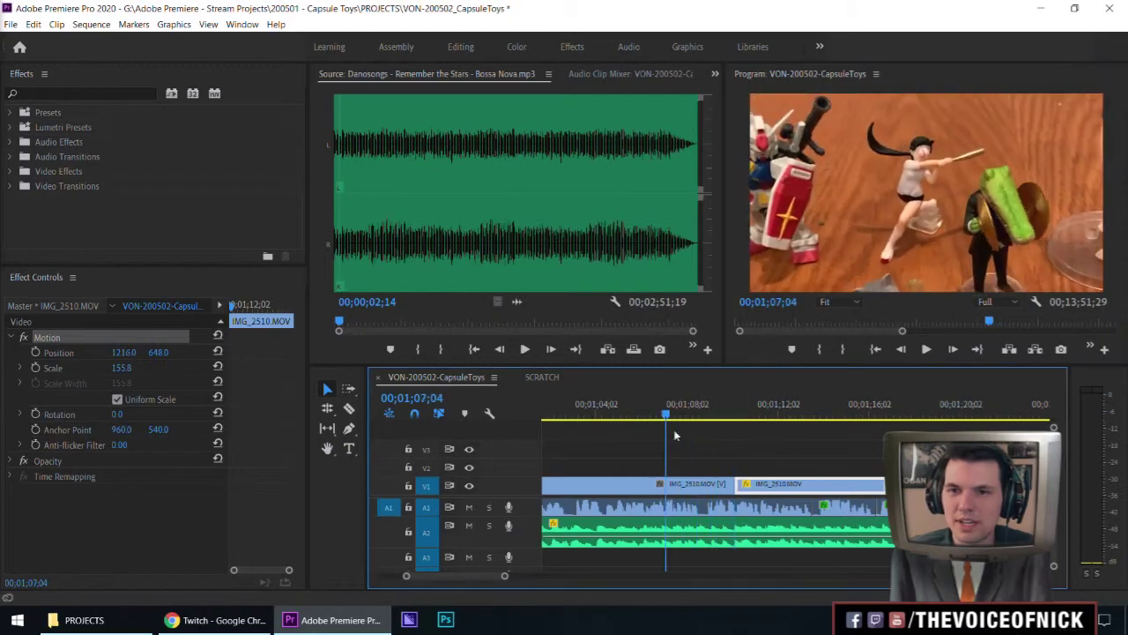
key(grave)
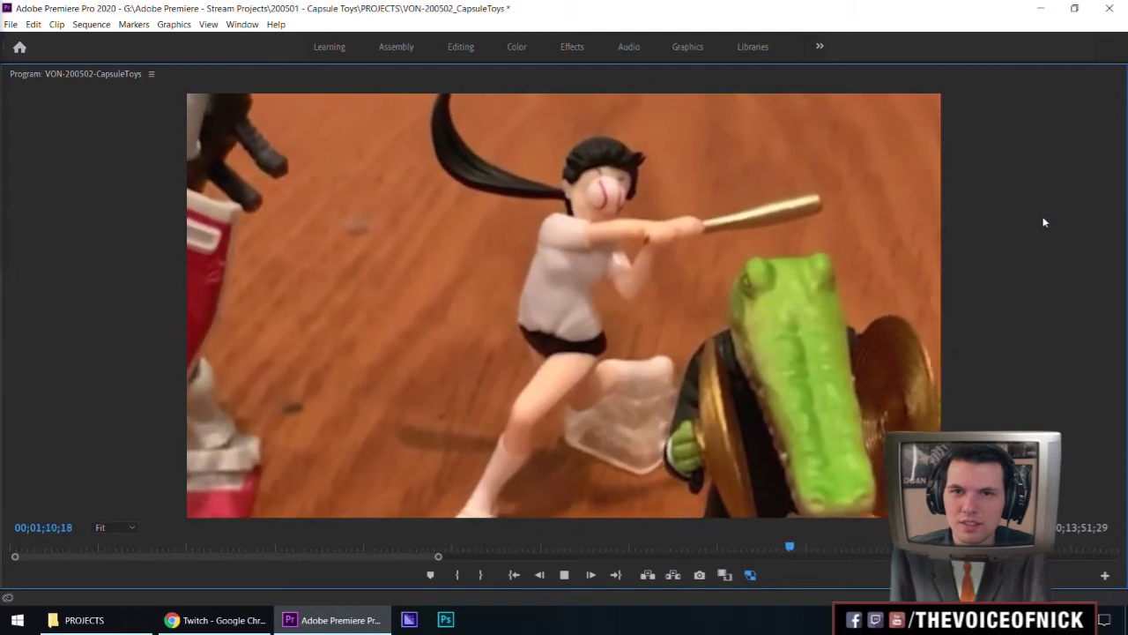
key(space)
key(space)
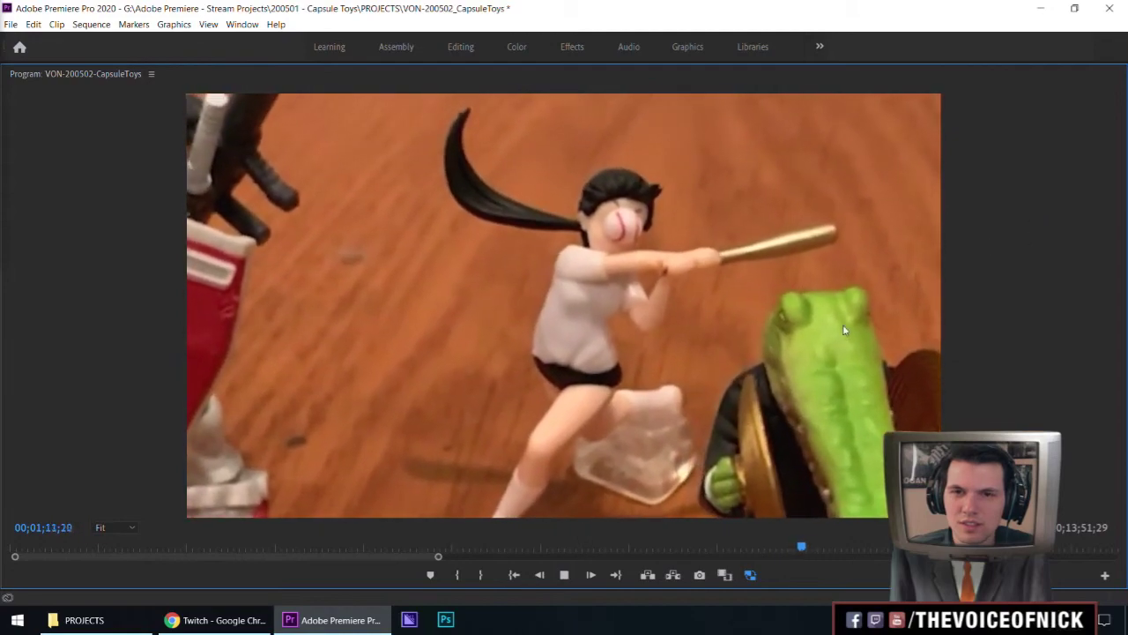
key(space)
key(grave)
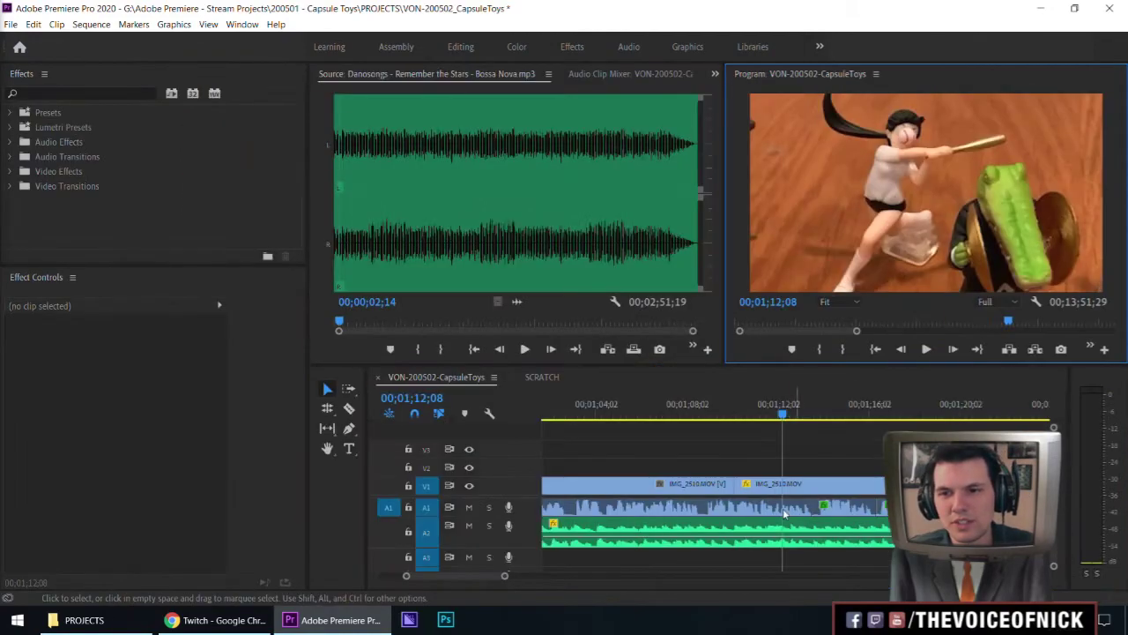
Move the cut before the enlarged shot on V1 to about 00;01;14;20, filling the space with the preceding clip.
drag(797, 414, 758, 416)
drag(843, 441, 823, 455)
key(space)
key(ctrl+z)
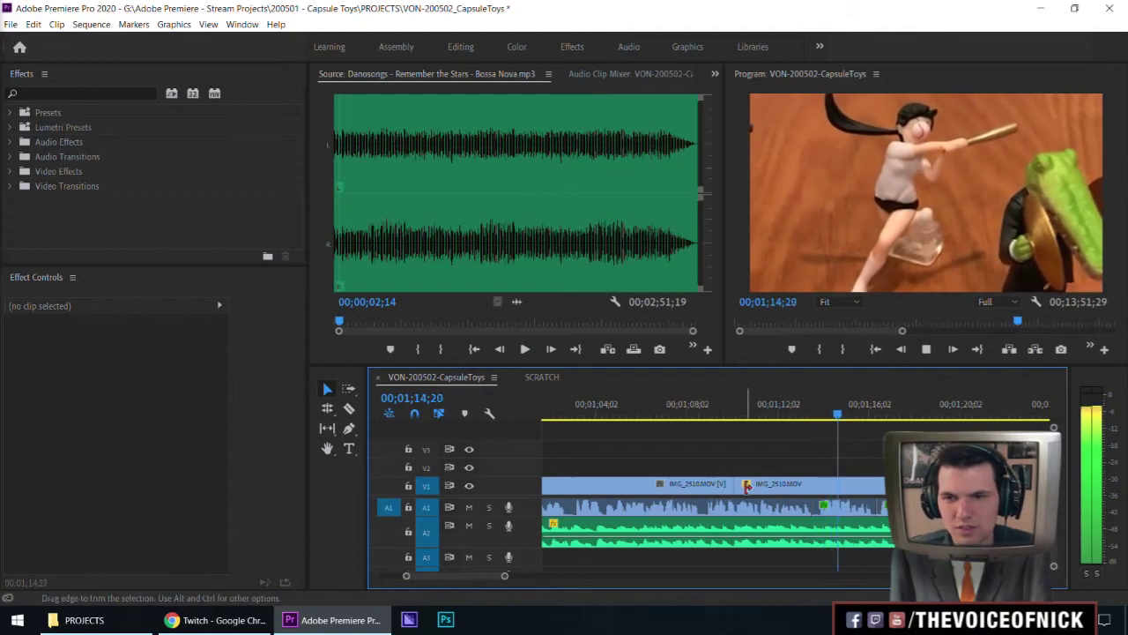
key(space)
key(b)
drag(754, 486, 837, 430)
Play and scrub from about 00;01;12 to 00;01;18 to check the timing of the moved cut.
click(790, 412)
key(space)
key(v)
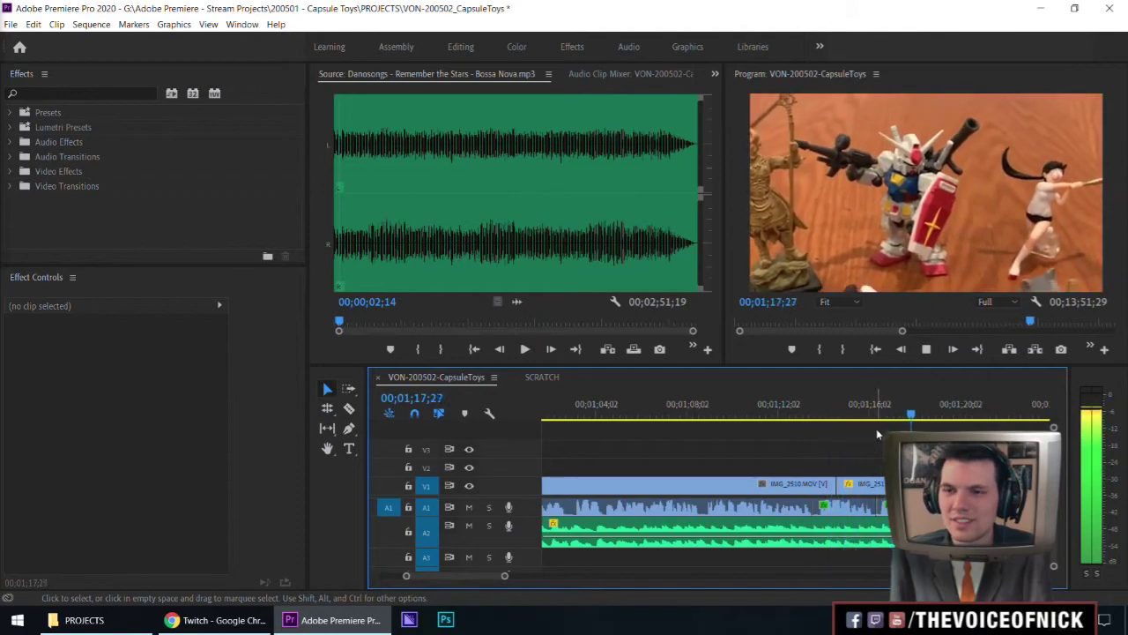
click(825, 414)
mouse_move(891, 490)
mouse_down()
mouse_move(910, 490)
mouse_move(899, 487)
mouse_up()
drag(826, 414, 814, 414)
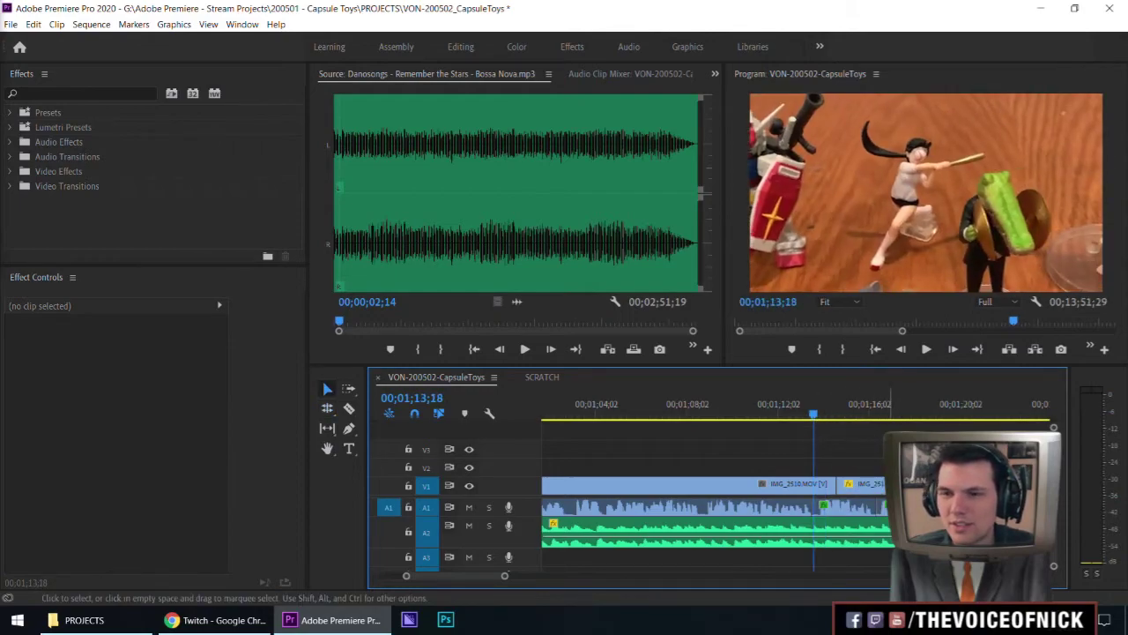
click(853, 415)
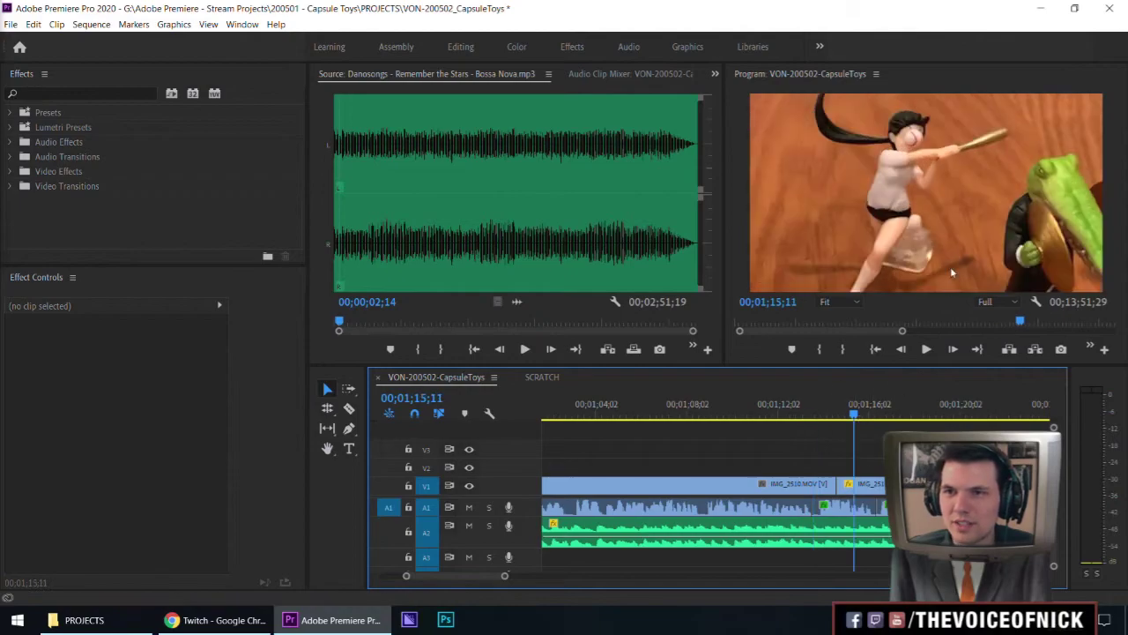
Play from about 00;01;13 with the program monitor maximized to check the enlarged shot and its transition to the robot figure.
click(946, 239)
drag(852, 257, 857, 257)
click(801, 412)
click(813, 438)
key(space)
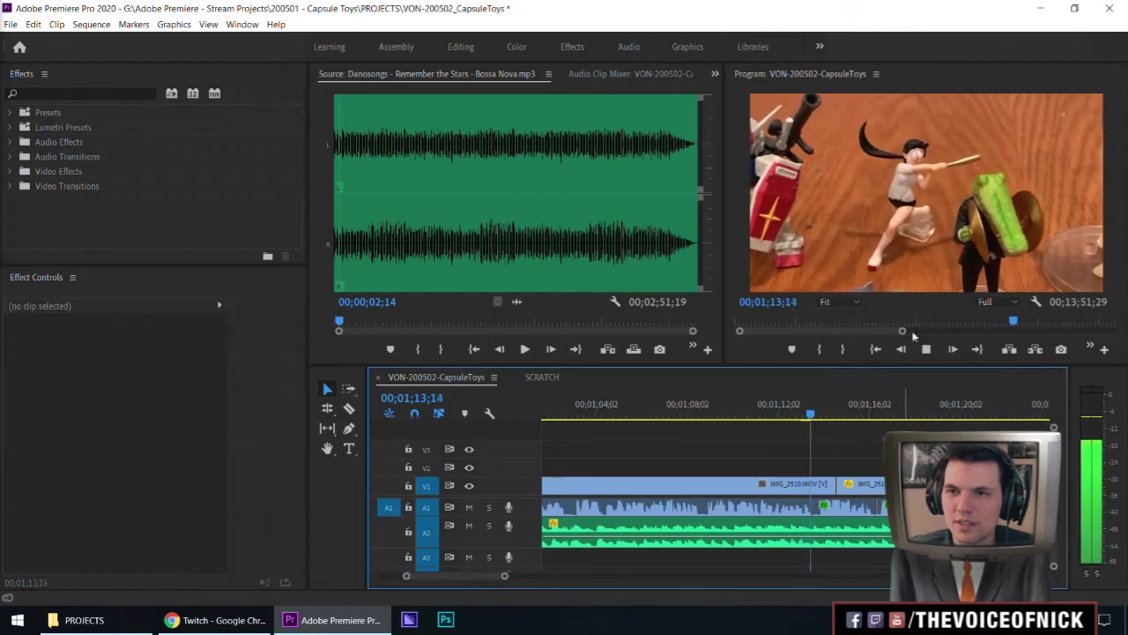
key(grave)
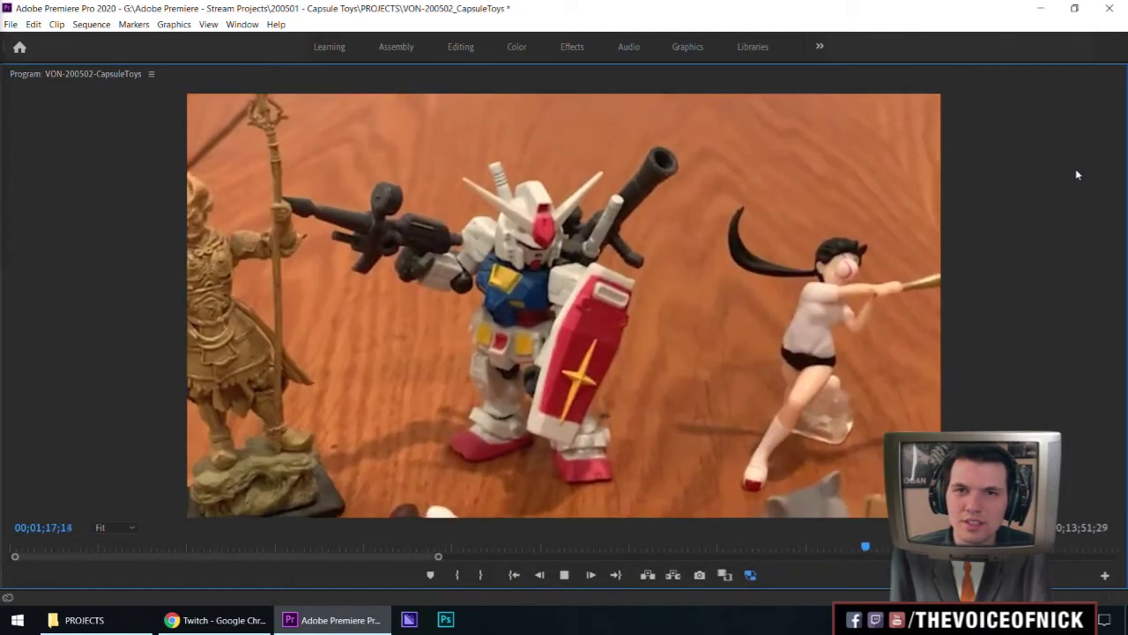
key(grave)
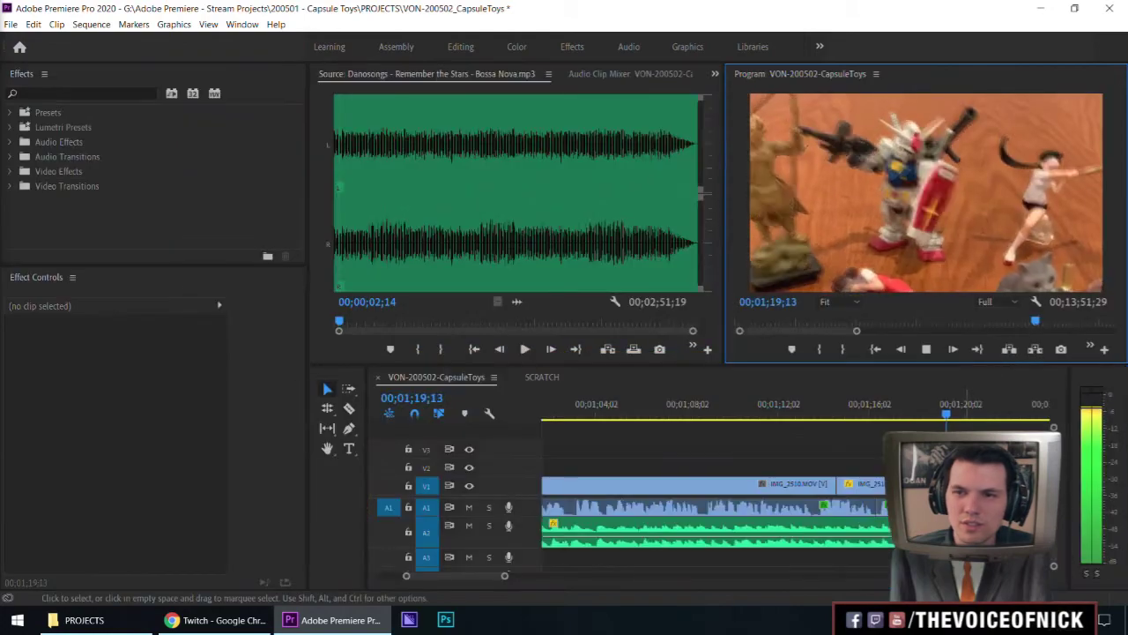
Stop playback at 00;01;21;20 and save the project.
key(minus)
key(minus)
key(minus)
key(minus)
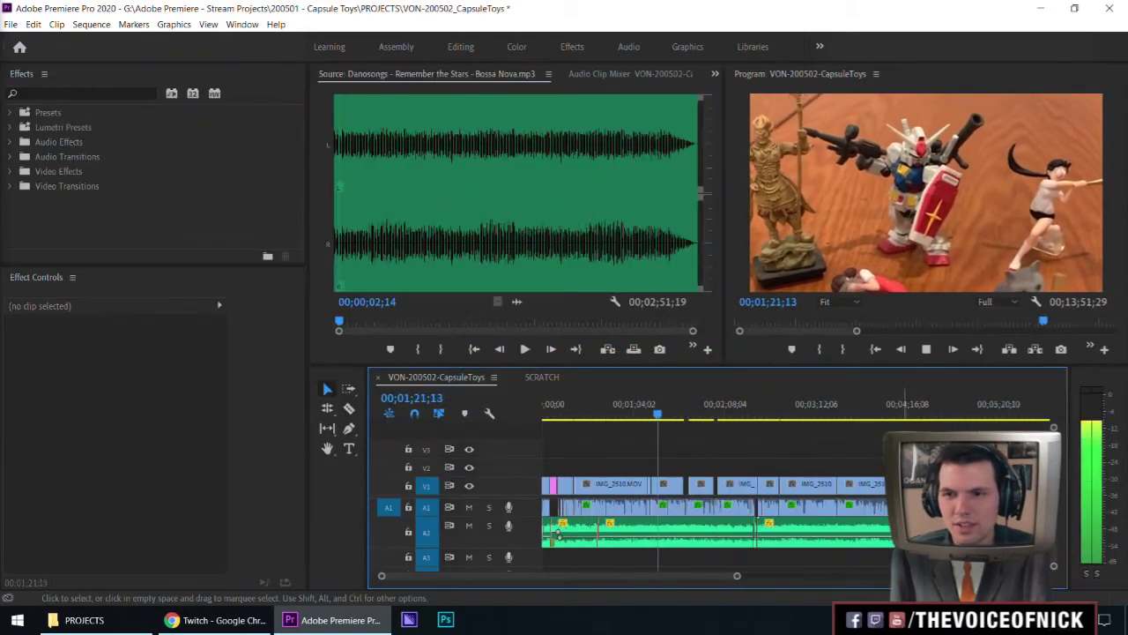
key(space)
key(ctrl+s)
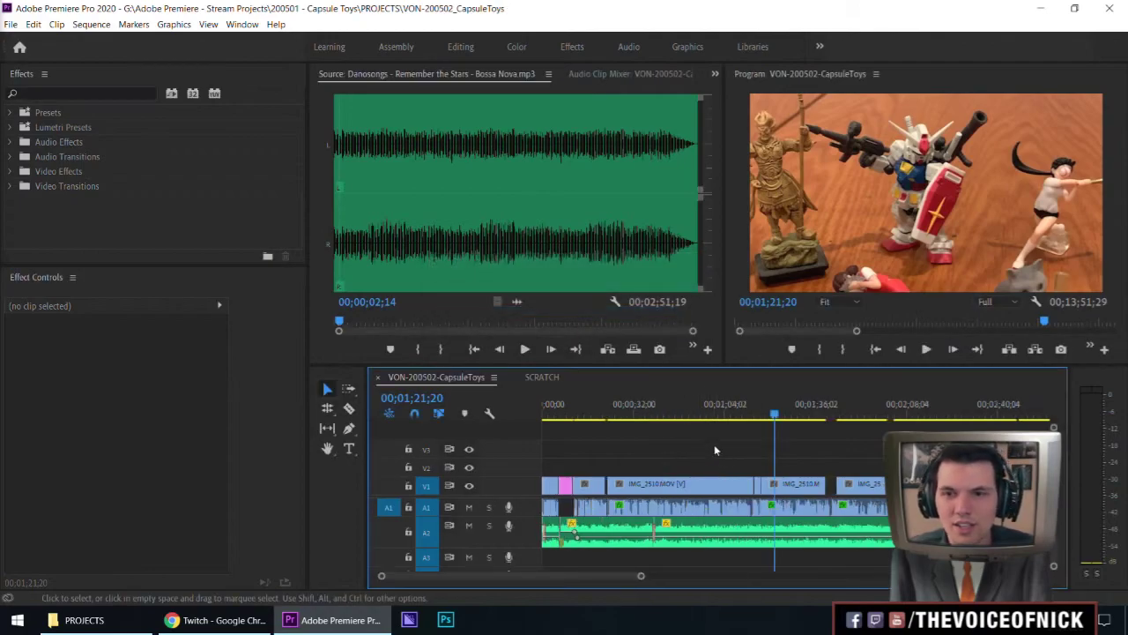
Add a sequence marker at 00;01;21;20 and save the project again.
key(m)
key(m)
click(700, 68)
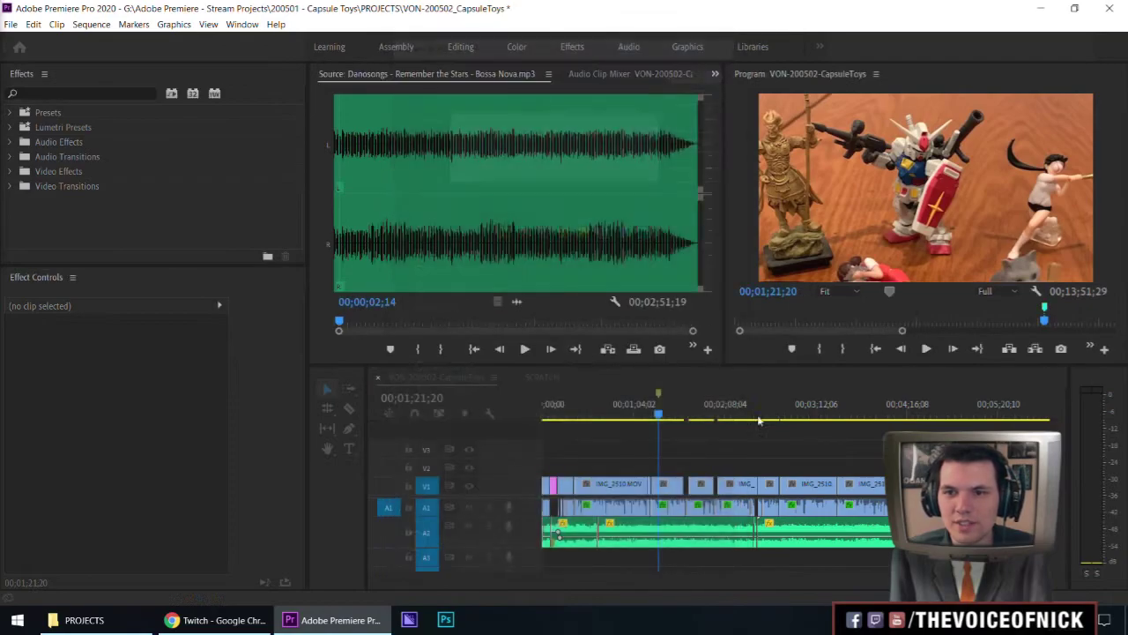
key(ctrl+s)
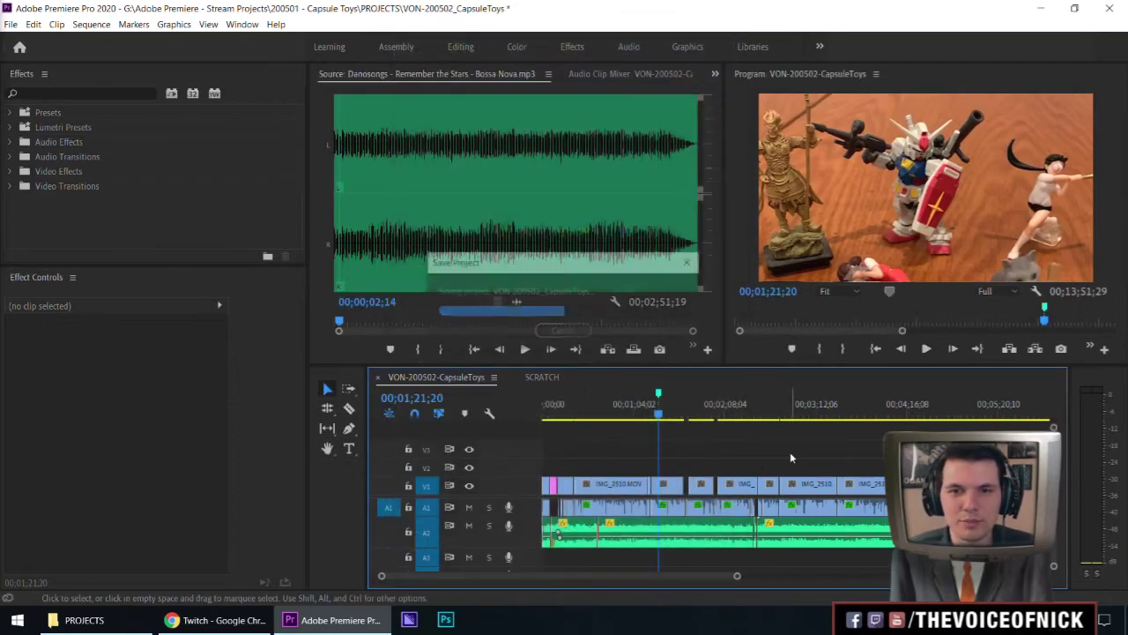